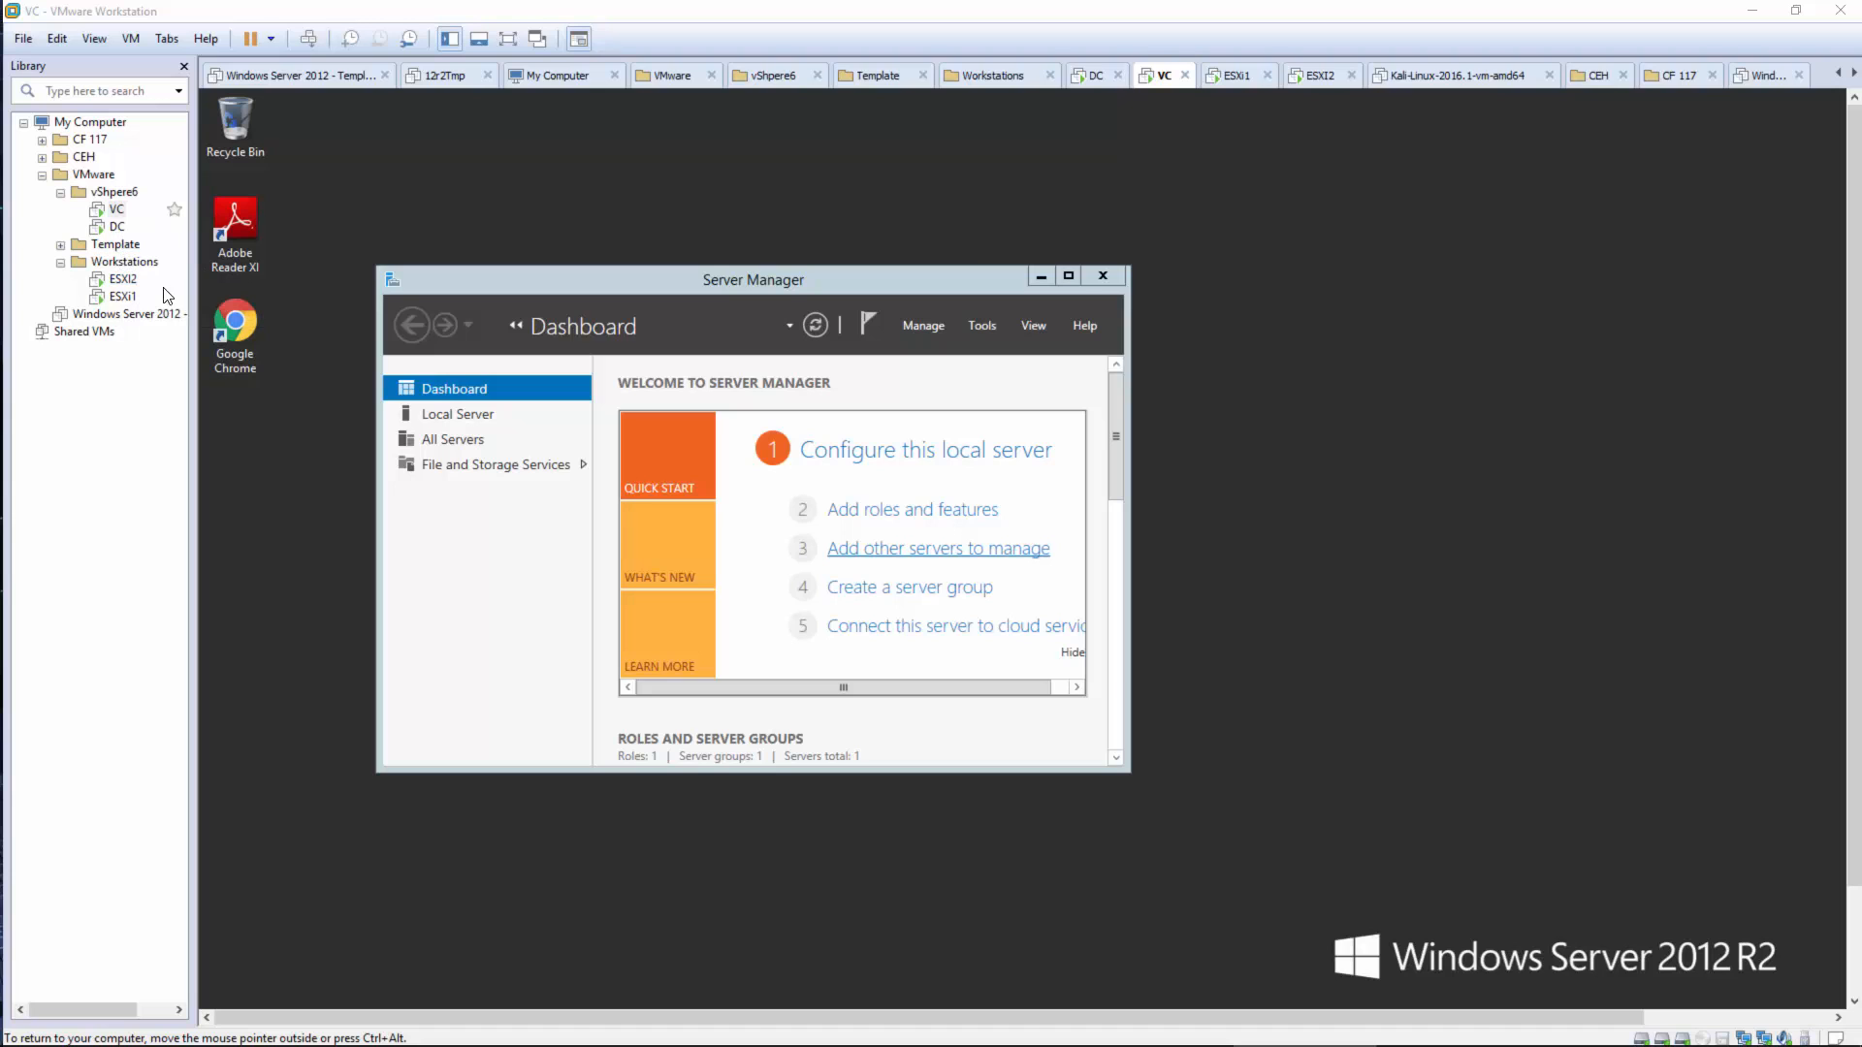
Review the hardware settings of the VC and DC virtual machines without changing anything
{"action": "right_click", "coordinate": [115, 209]}
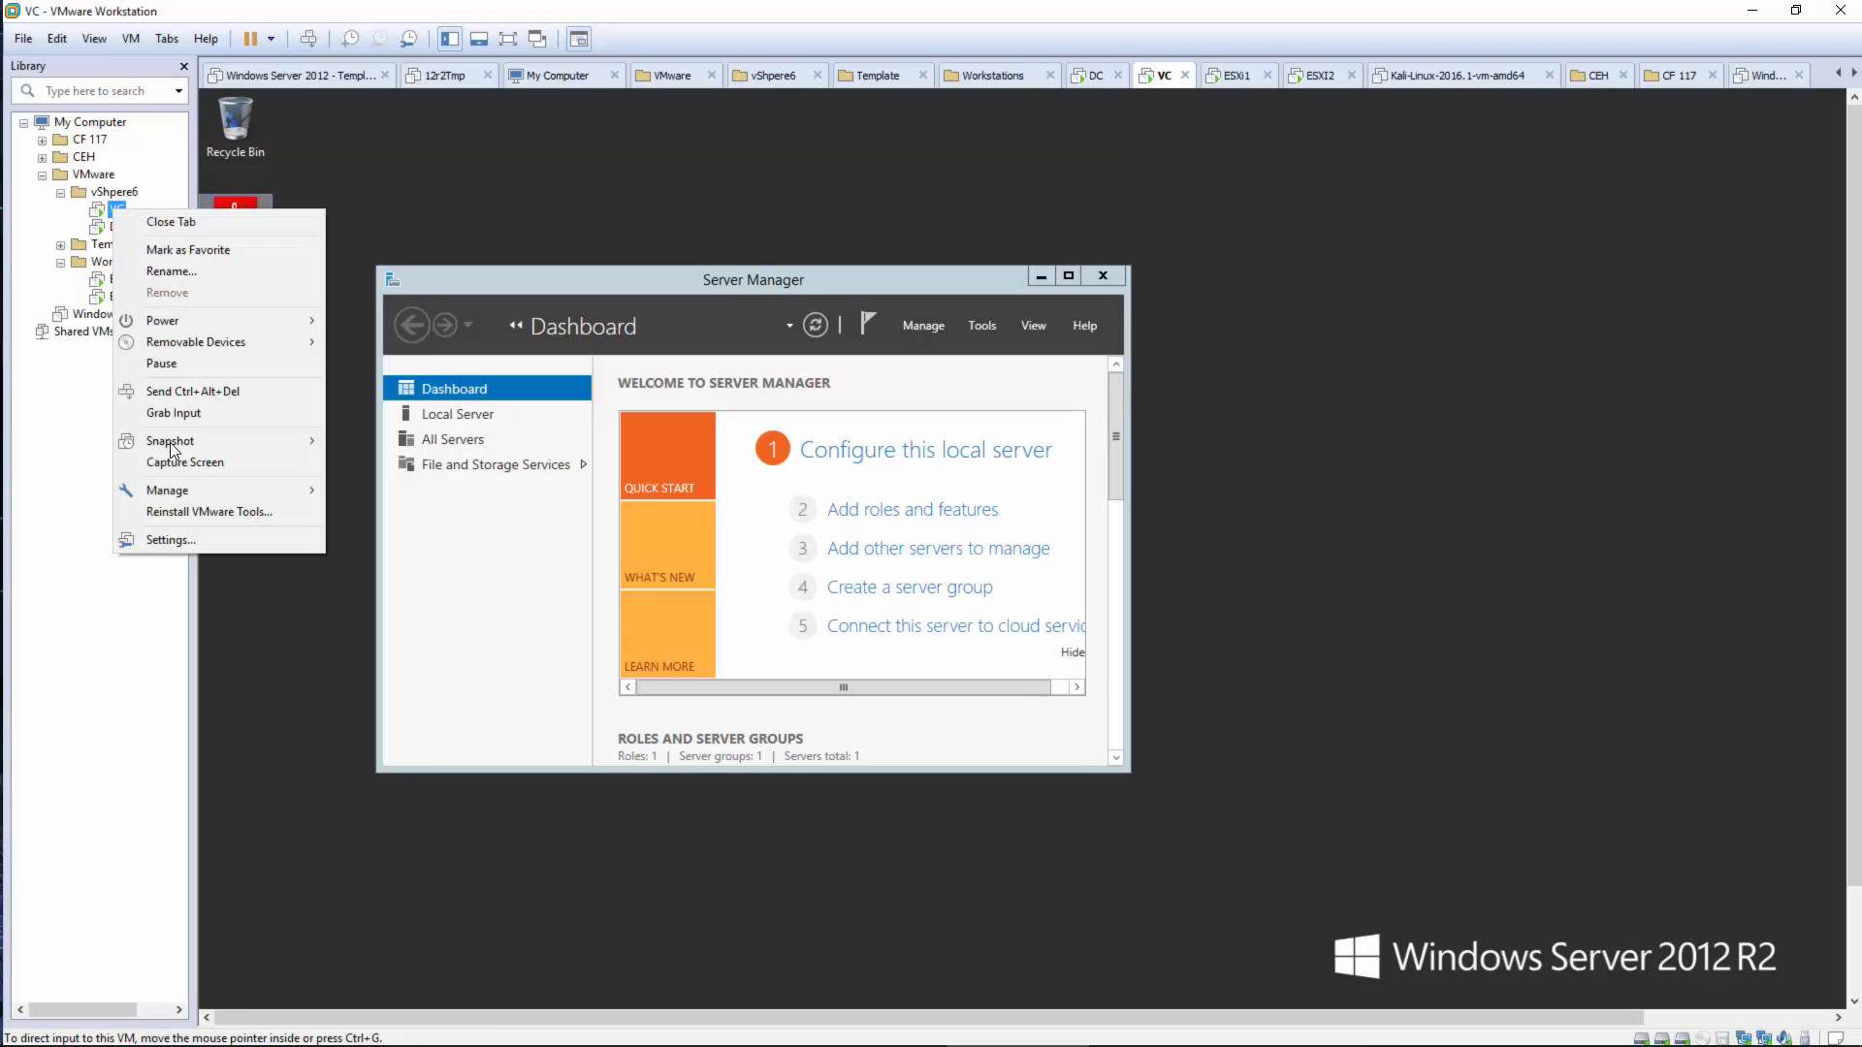
{"action": "left_click", "coordinate": [167, 541]}
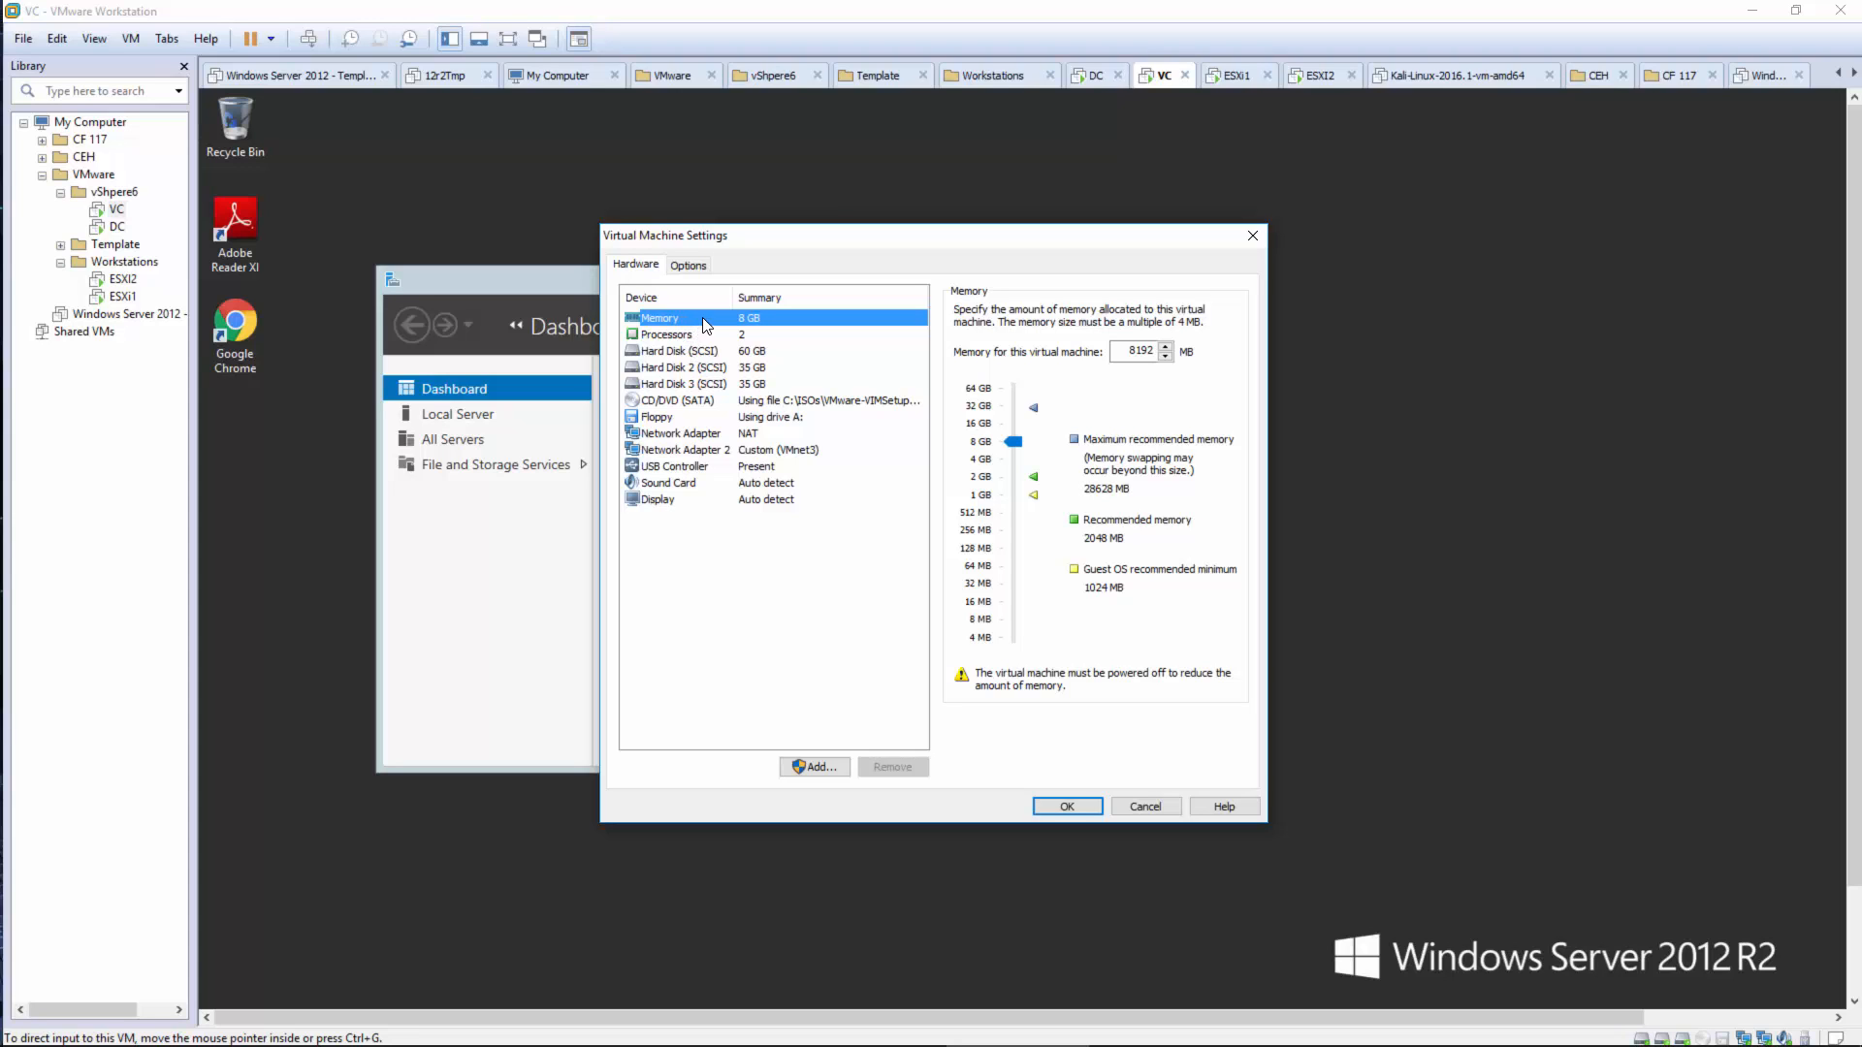
{"action": "left_click", "coordinate": [1139, 804]}
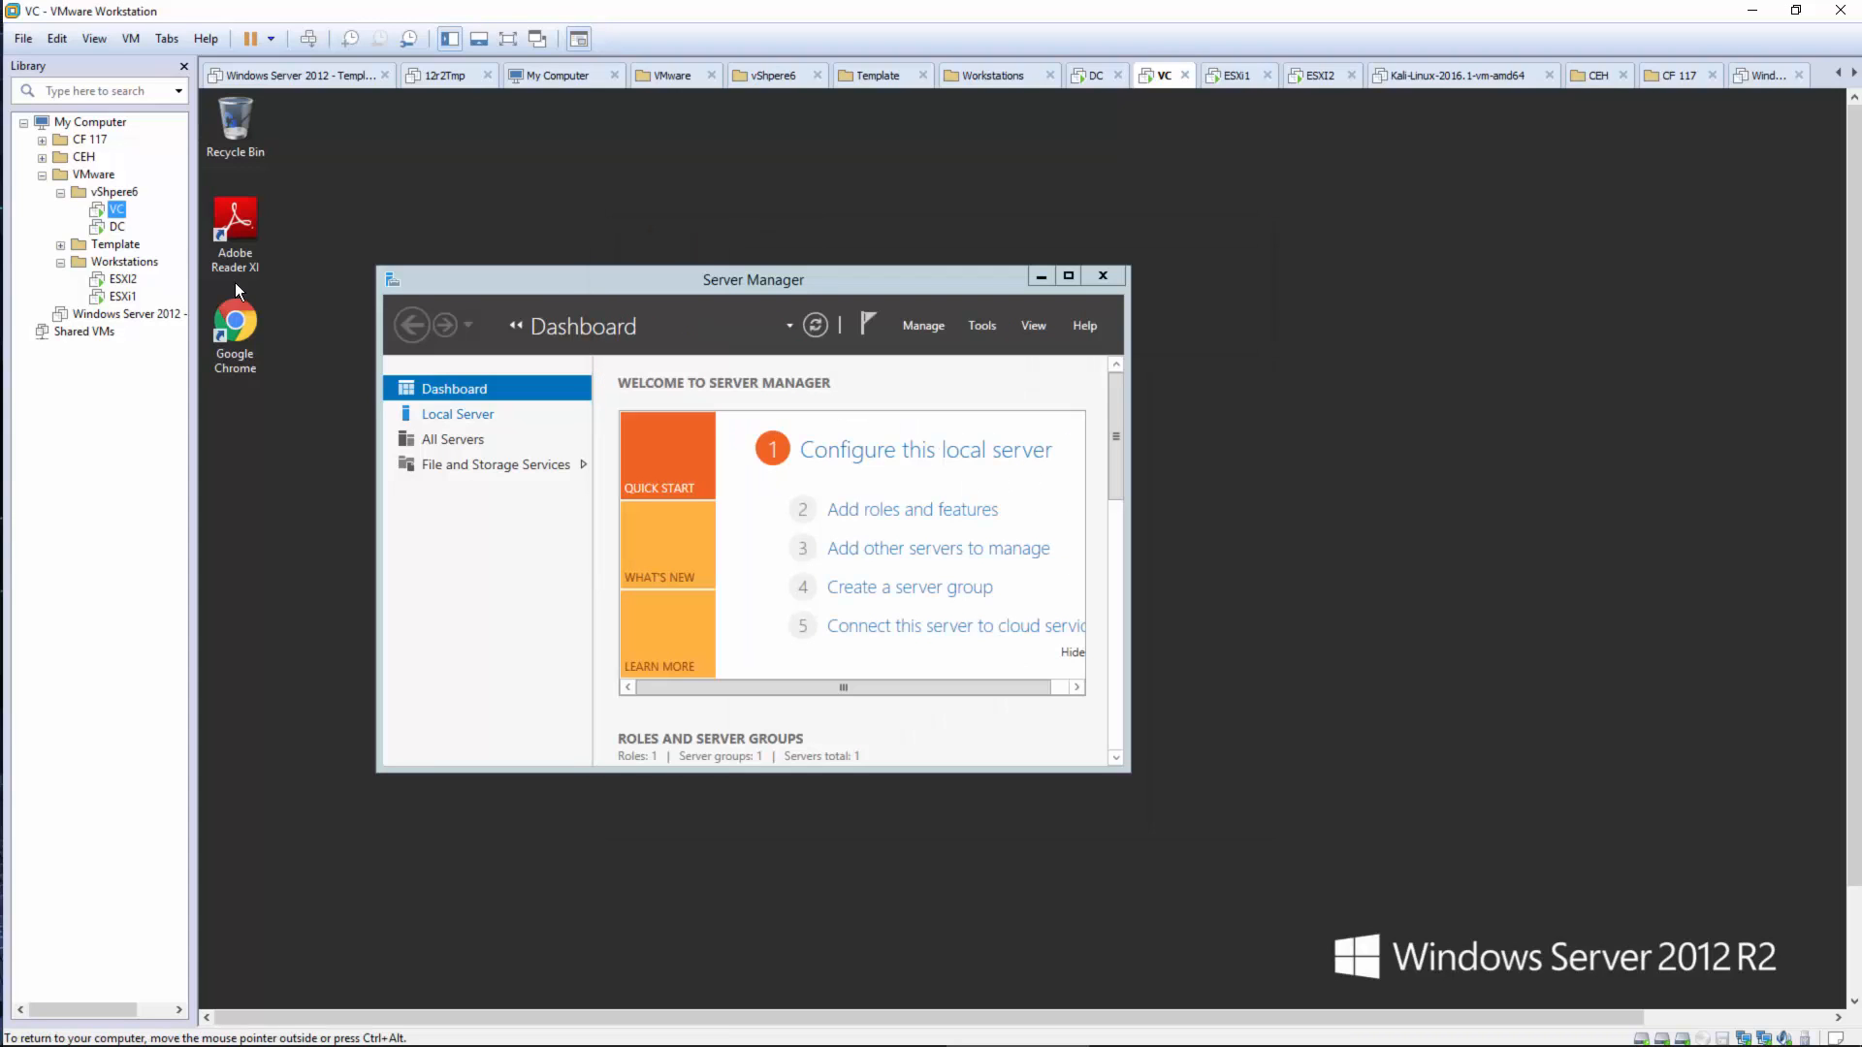
{"action": "left_click", "coordinate": [116, 227]}
{"action": "right_click", "coordinate": [116, 227]}
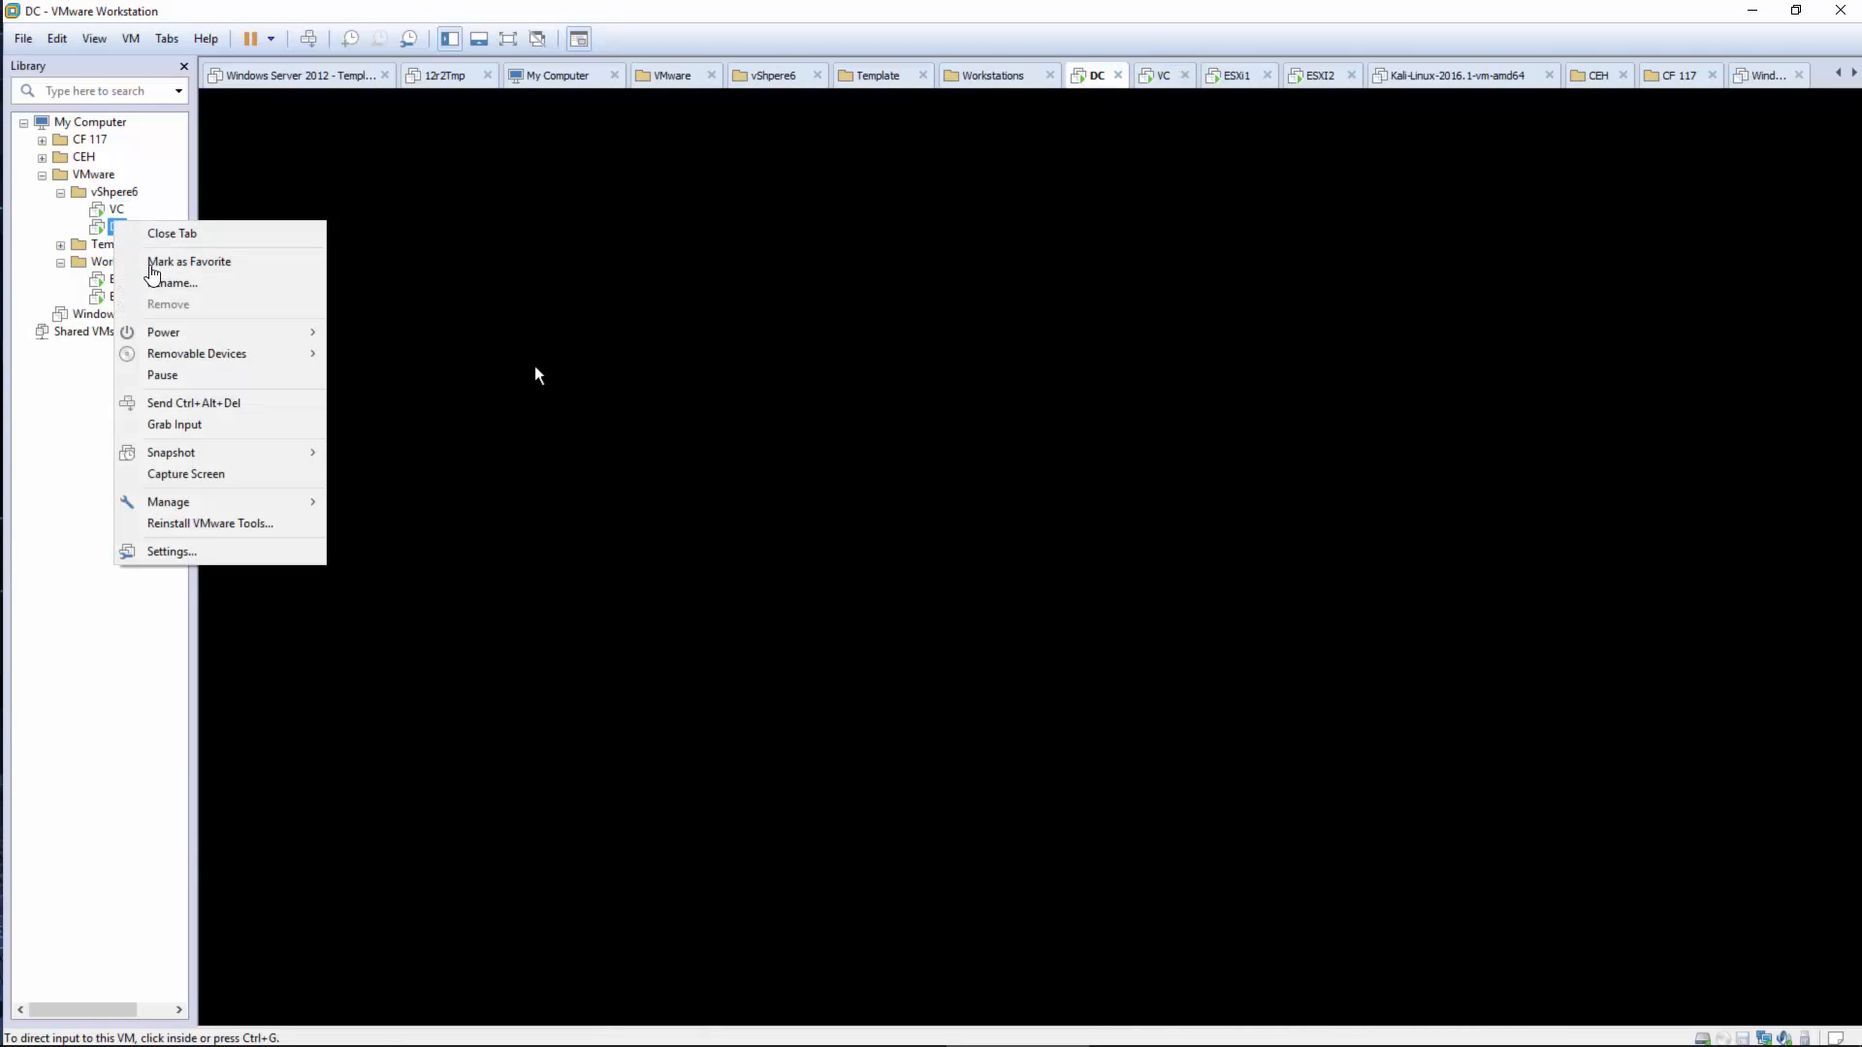
{"action": "left_click", "coordinate": [177, 551]}
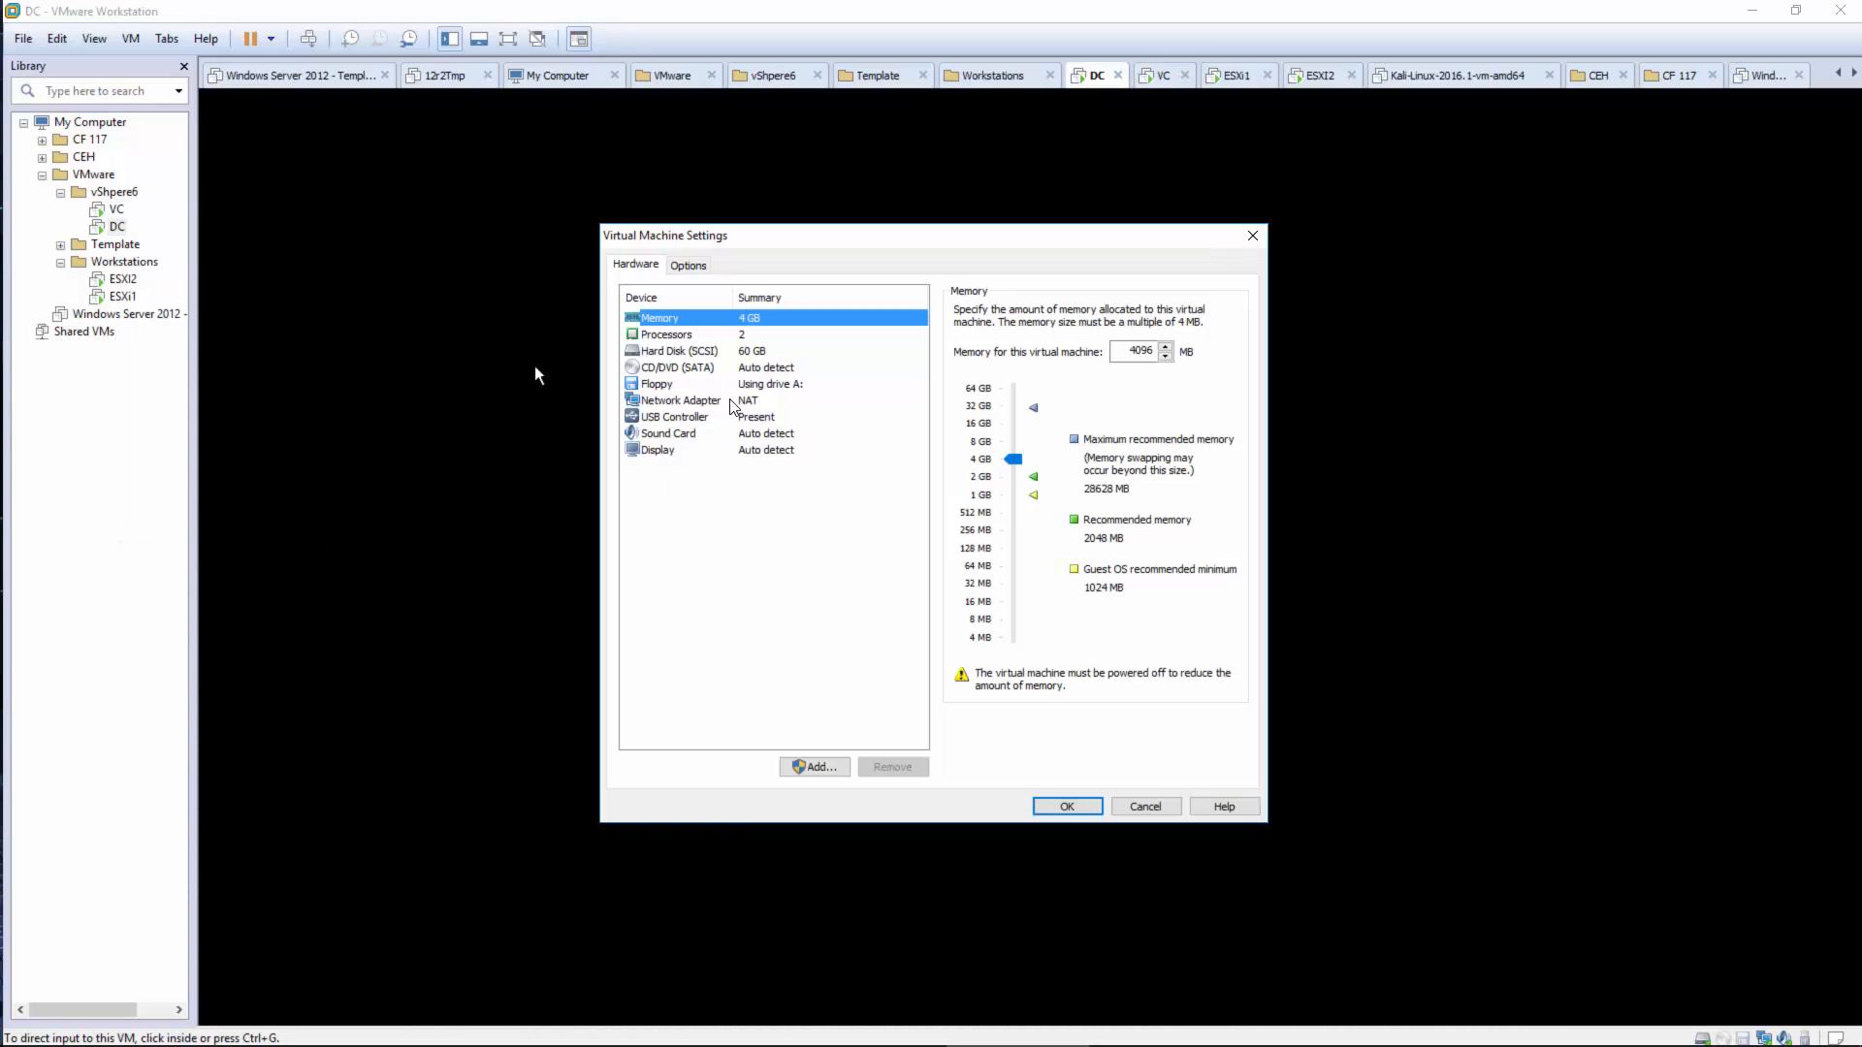
{"action": "left_click", "coordinate": [1250, 238]}
Review the ESXI2 and ESXi1 hardware settings without changes and reselect the VC machine
{"action": "right_click", "coordinate": [124, 279]}
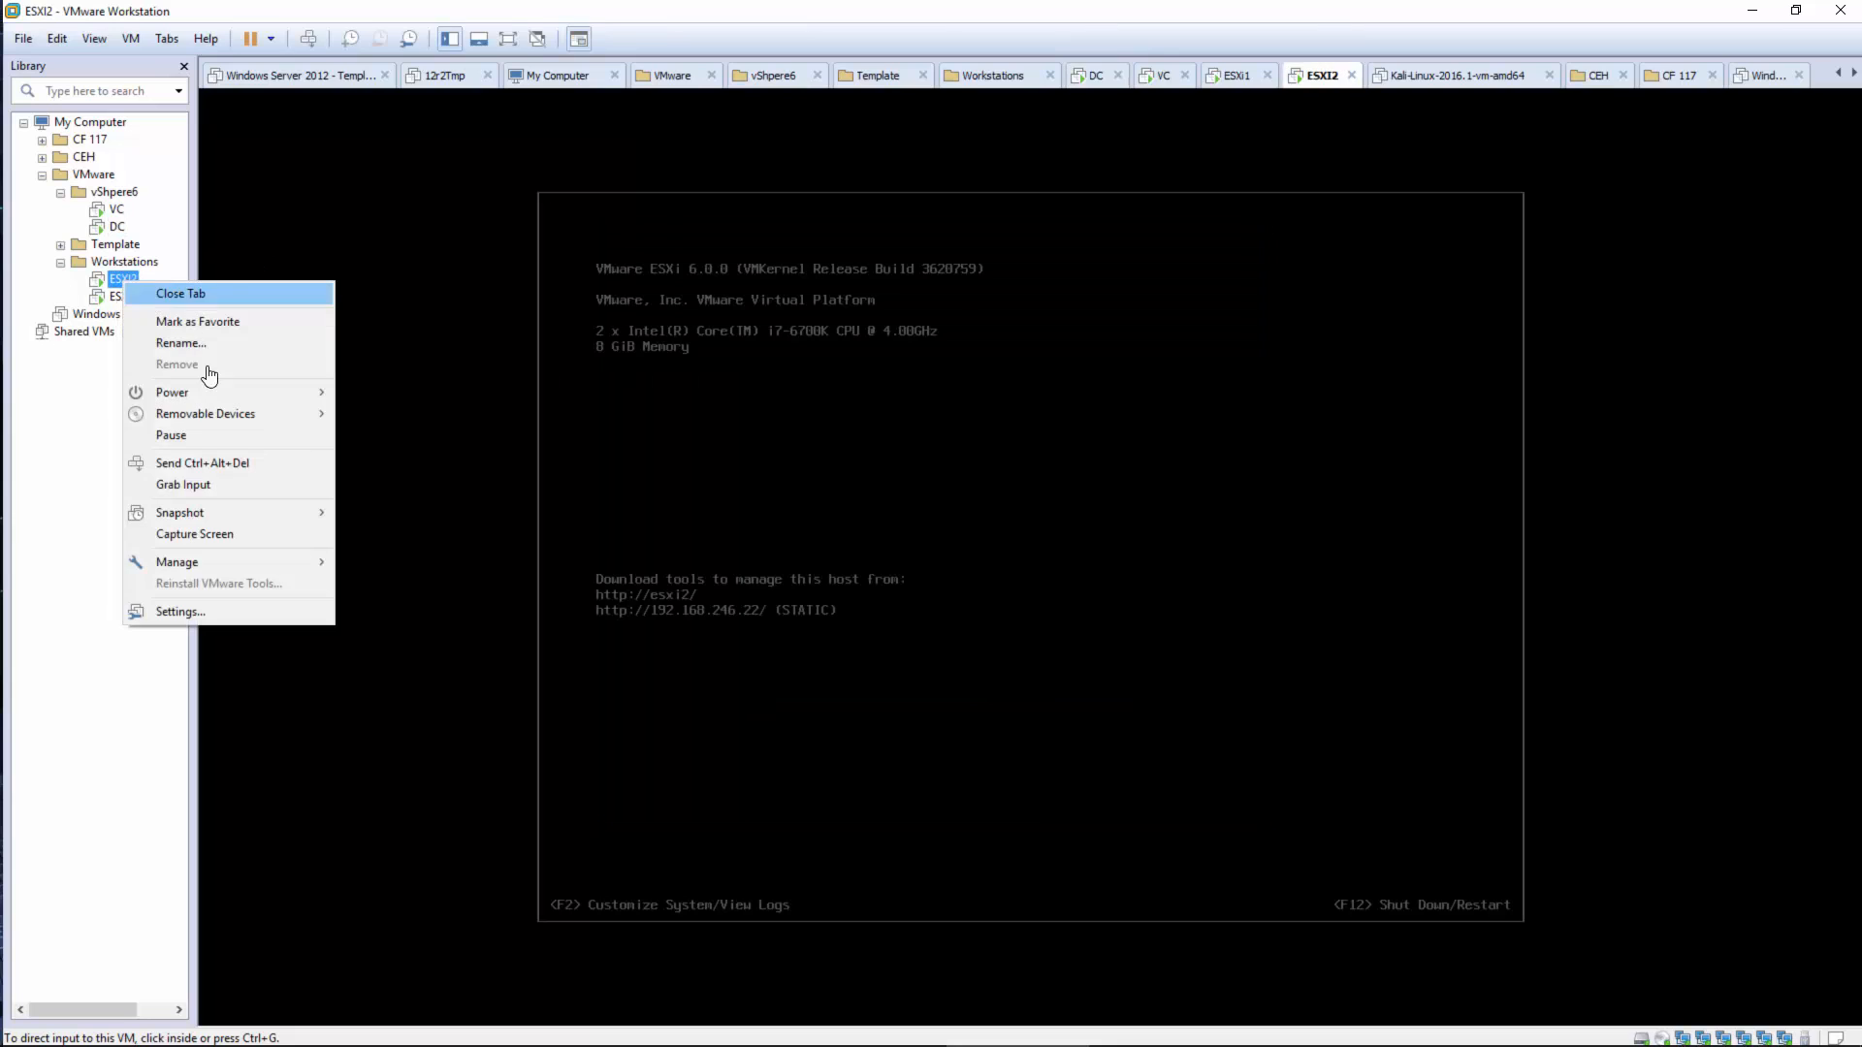
{"action": "left_click", "coordinate": [184, 612]}
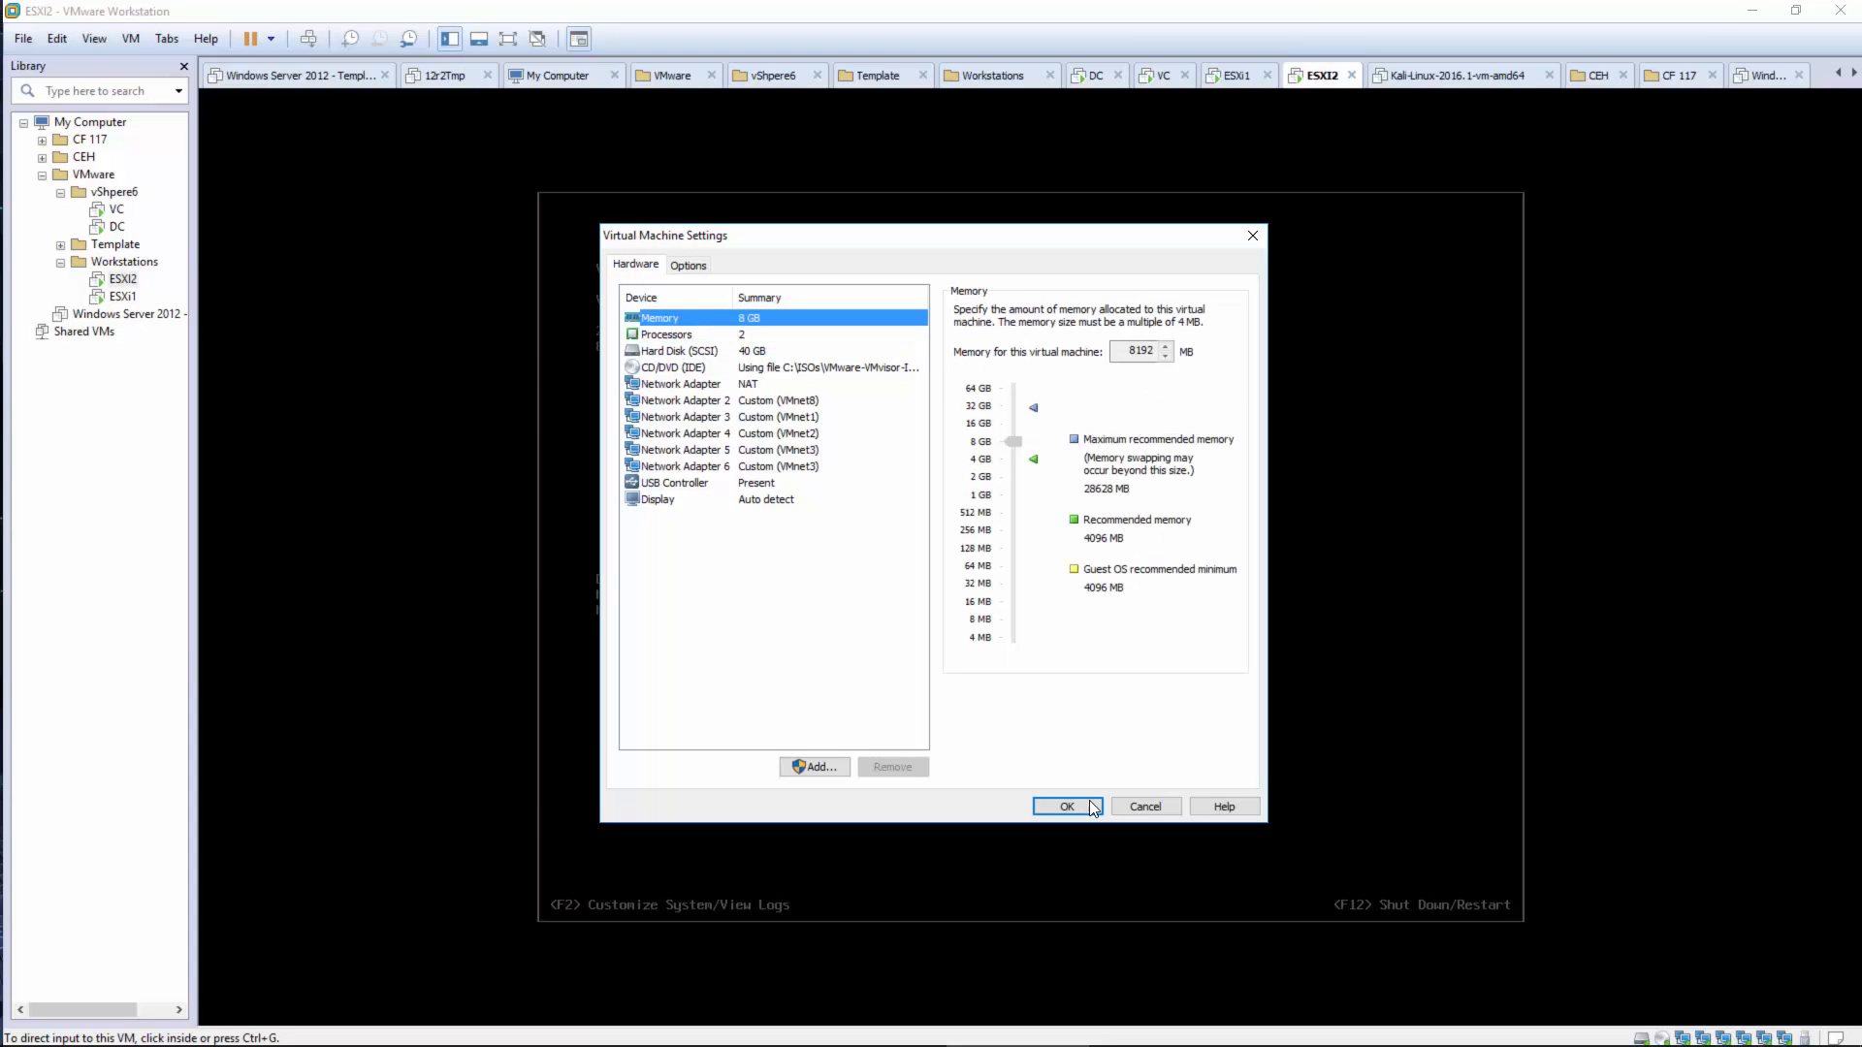
{"action": "left_click", "coordinate": [1142, 807]}
{"action": "left_click", "coordinate": [123, 297]}
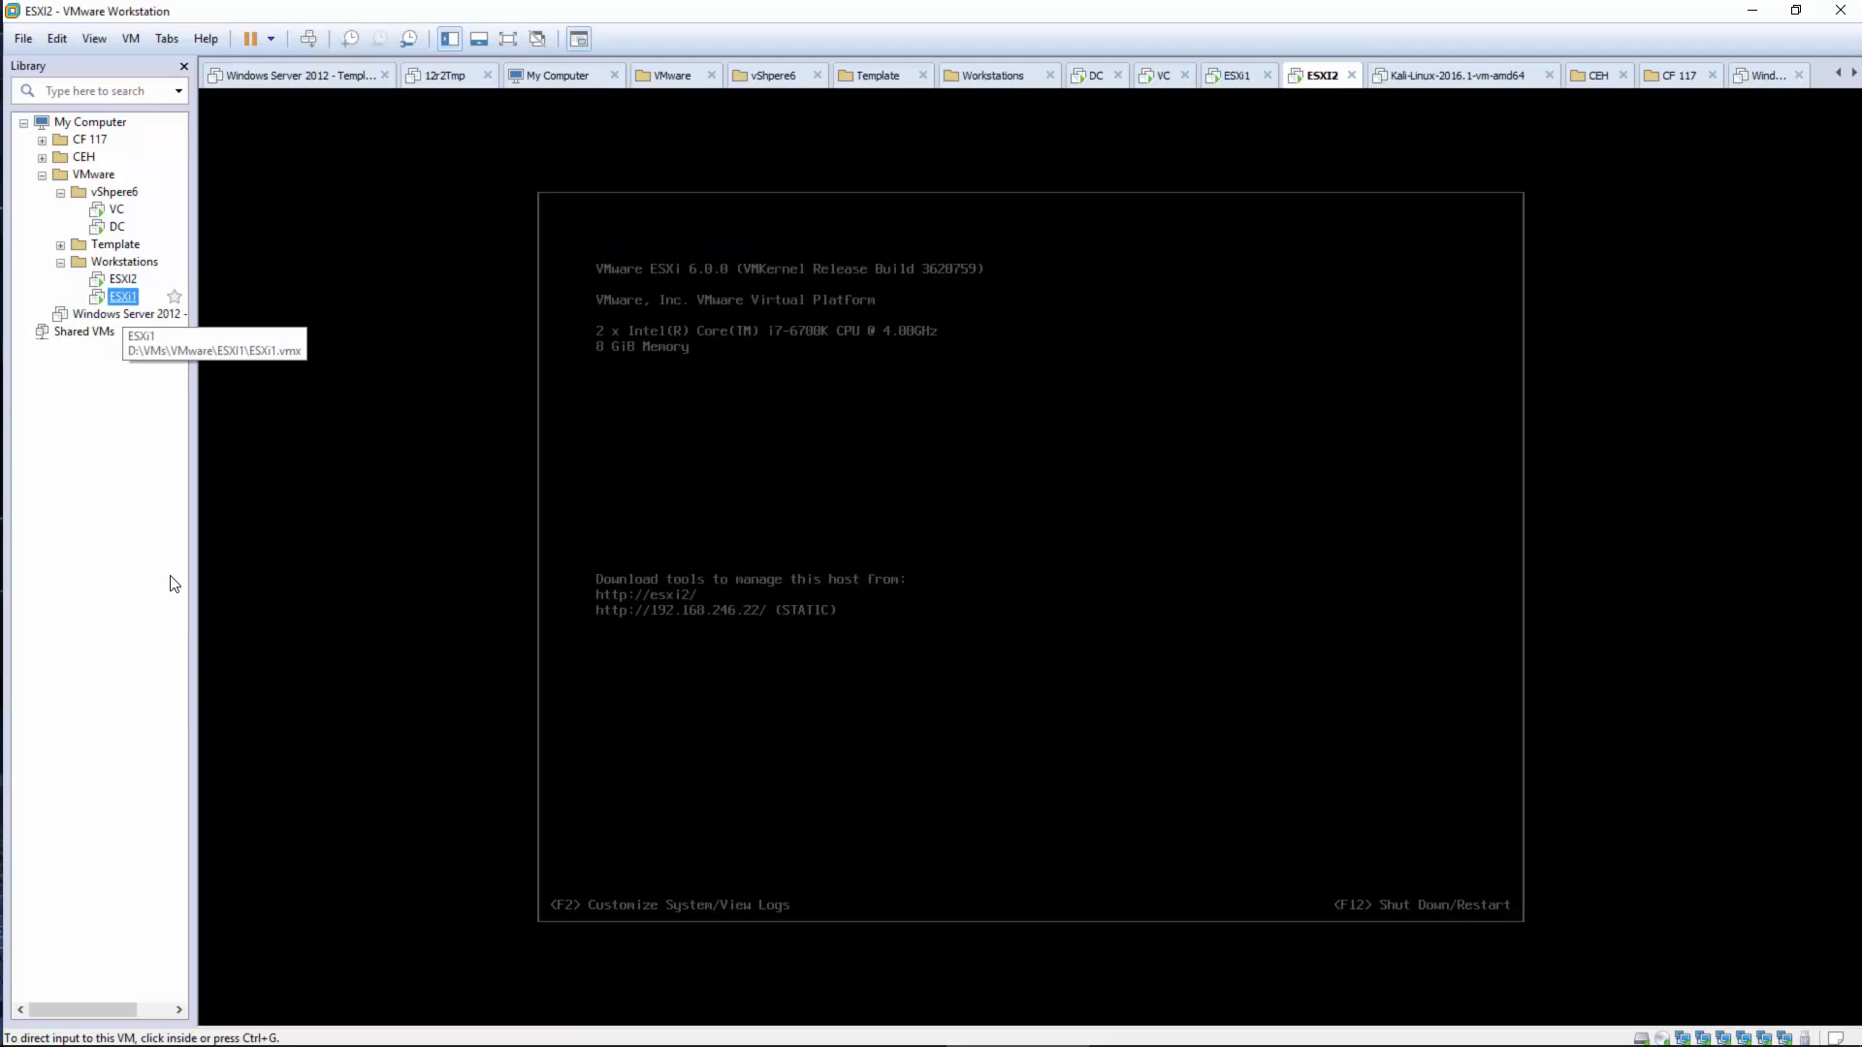
{"action": "right_click", "coordinate": [123, 297]}
{"action": "left_click", "coordinate": [194, 630]}
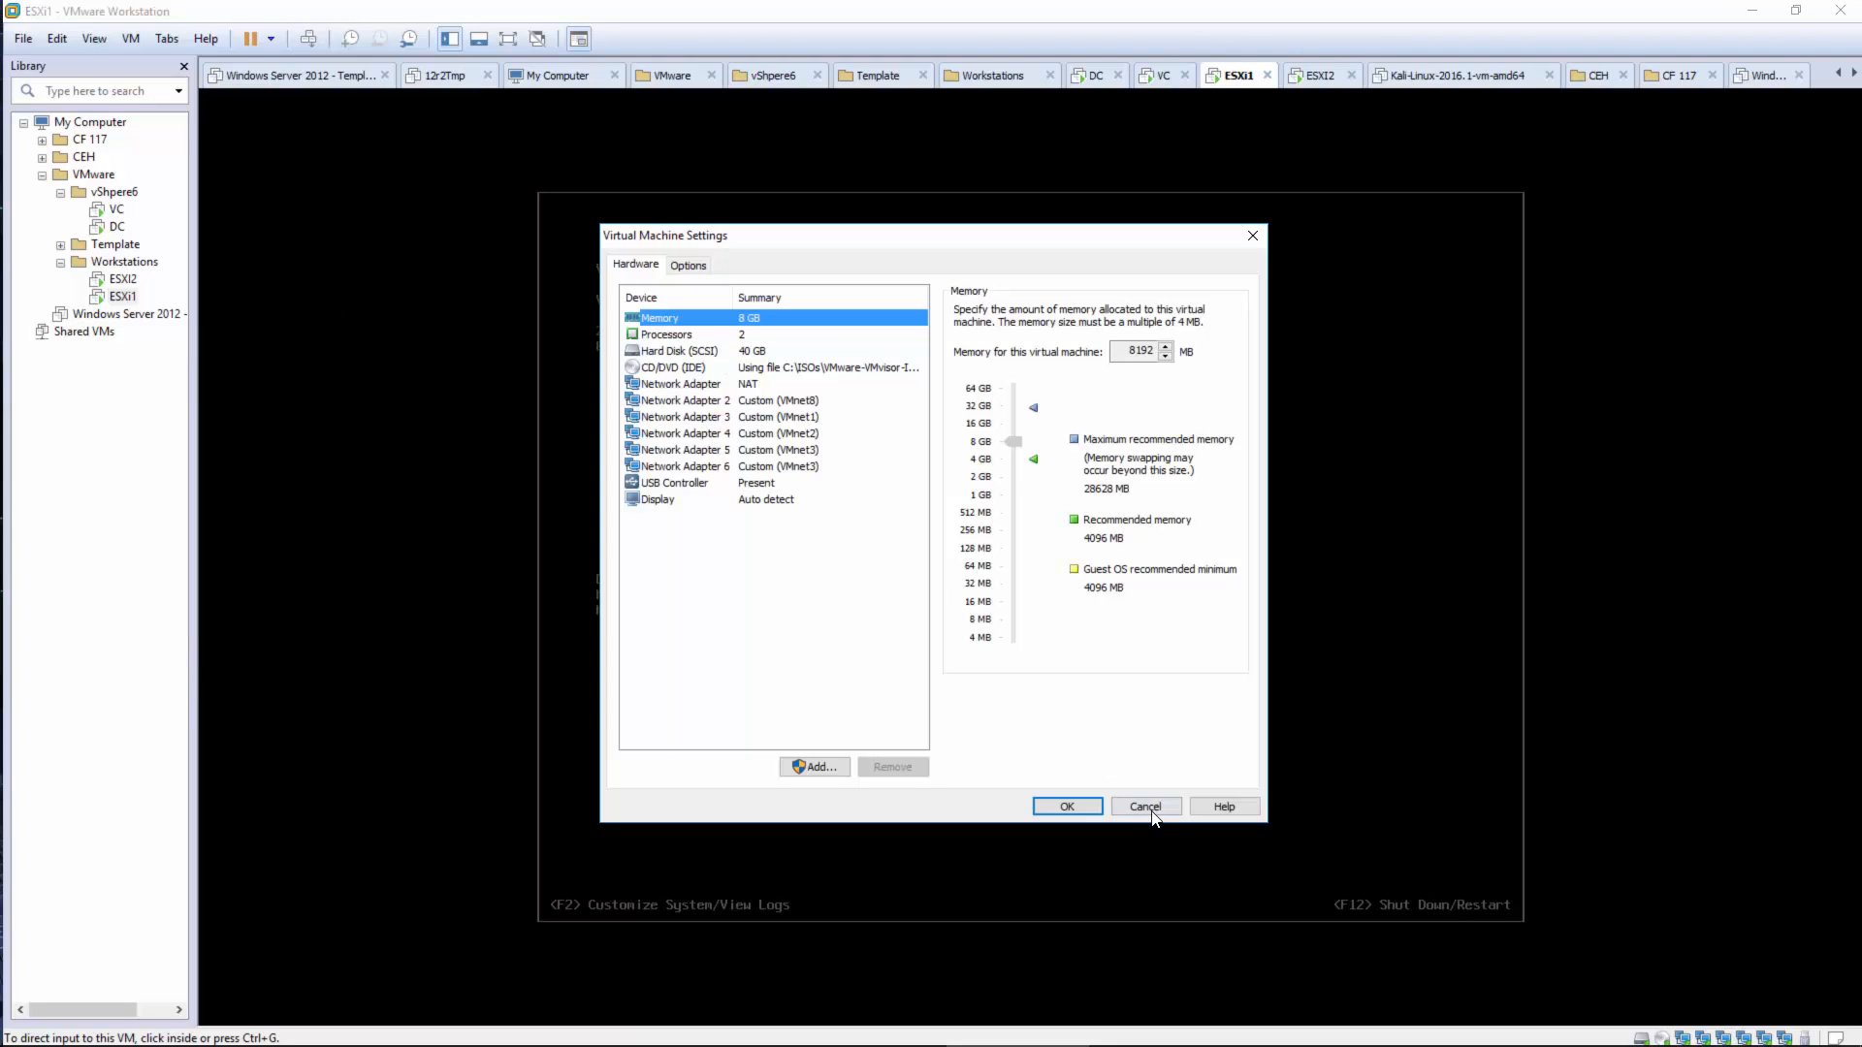
{"action": "left_click", "coordinate": [1144, 807]}
{"action": "left_click", "coordinate": [117, 210]}
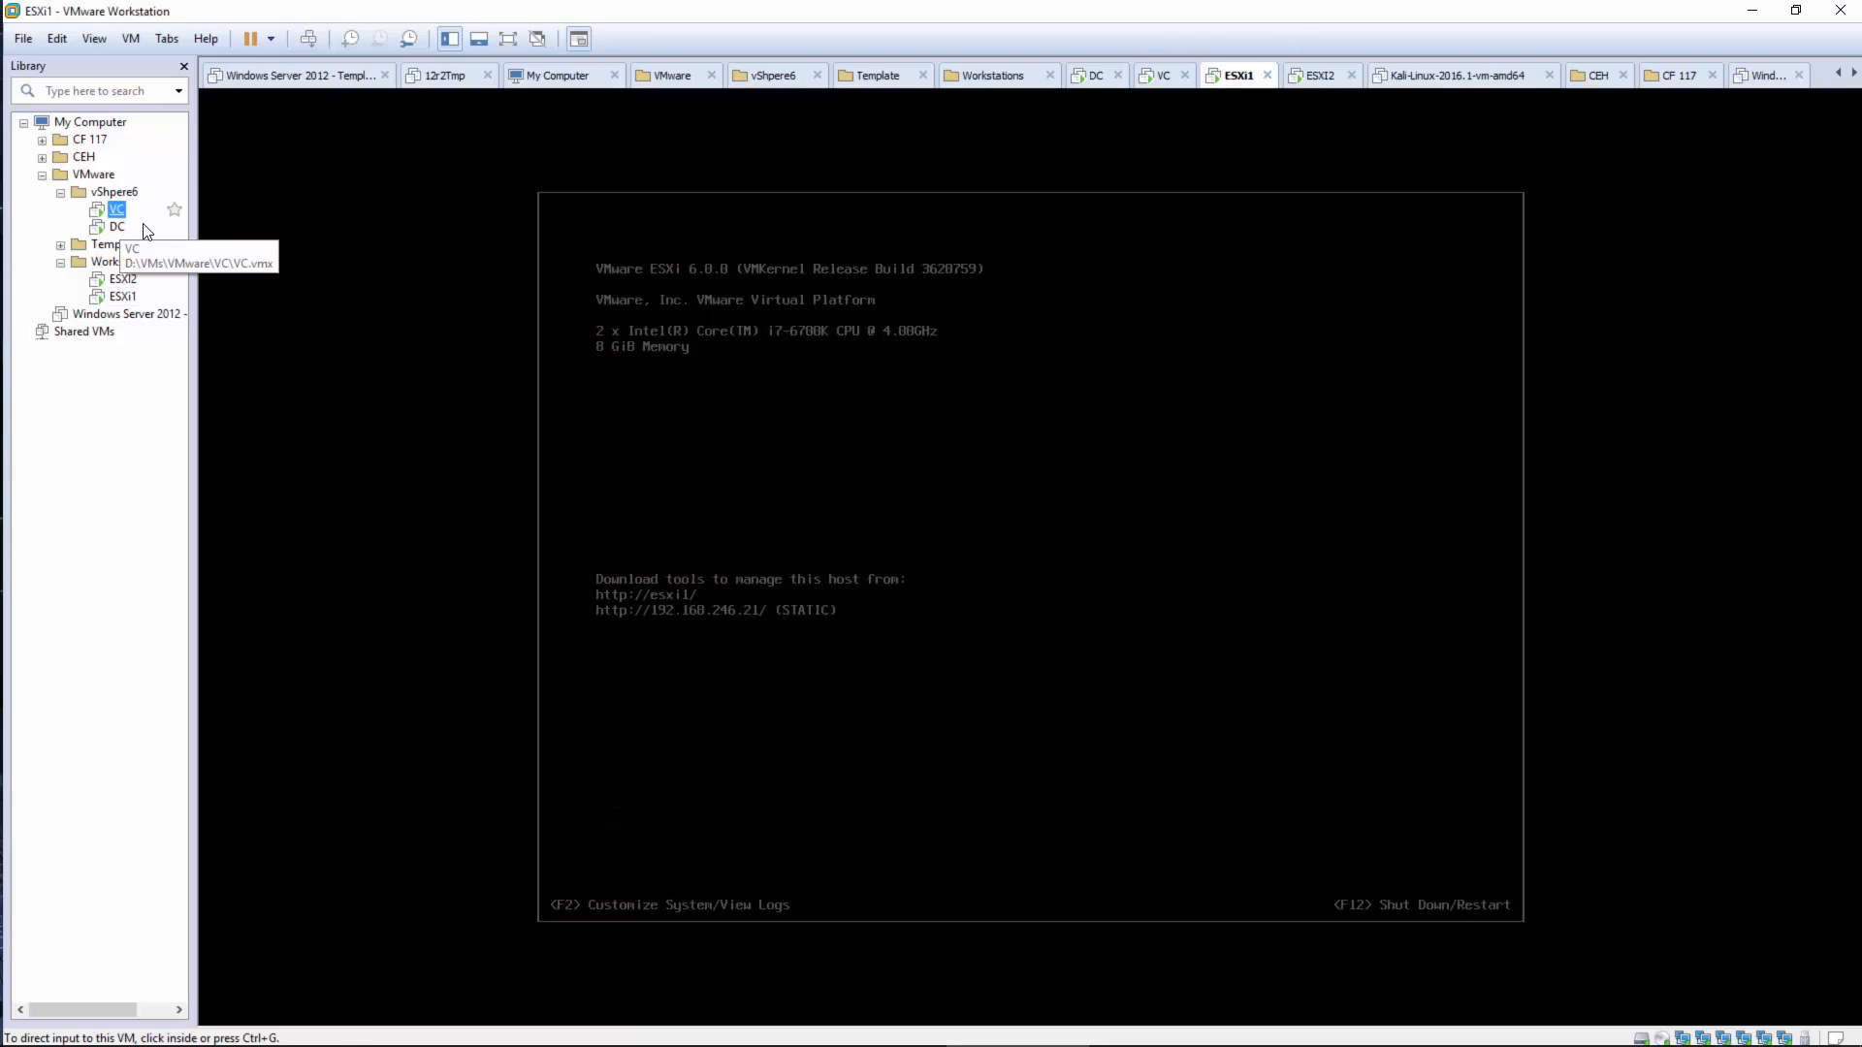
Go full screen, close Server Manager, and launch vSphere Web Client past vc.vita.local's certificate warning
{"action": "left_click", "coordinate": [510, 39]}
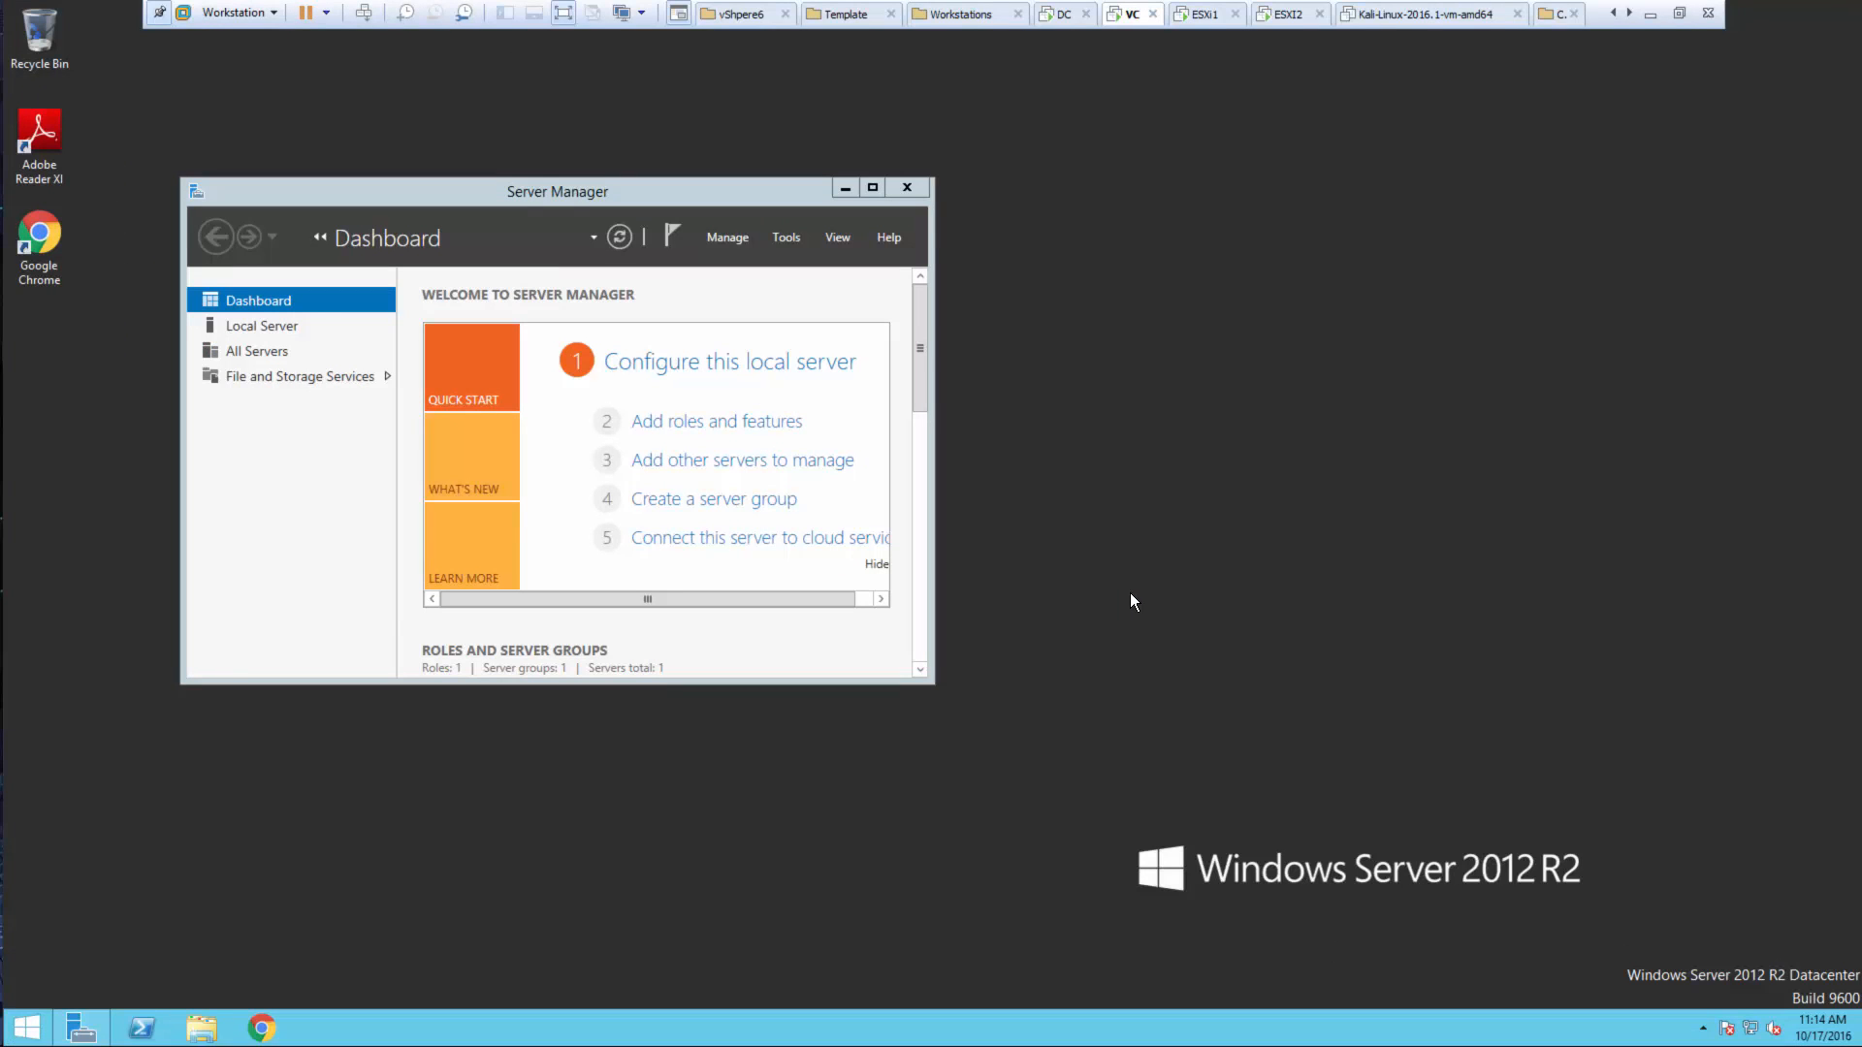
{"action": "left_click", "coordinate": [919, 189]}
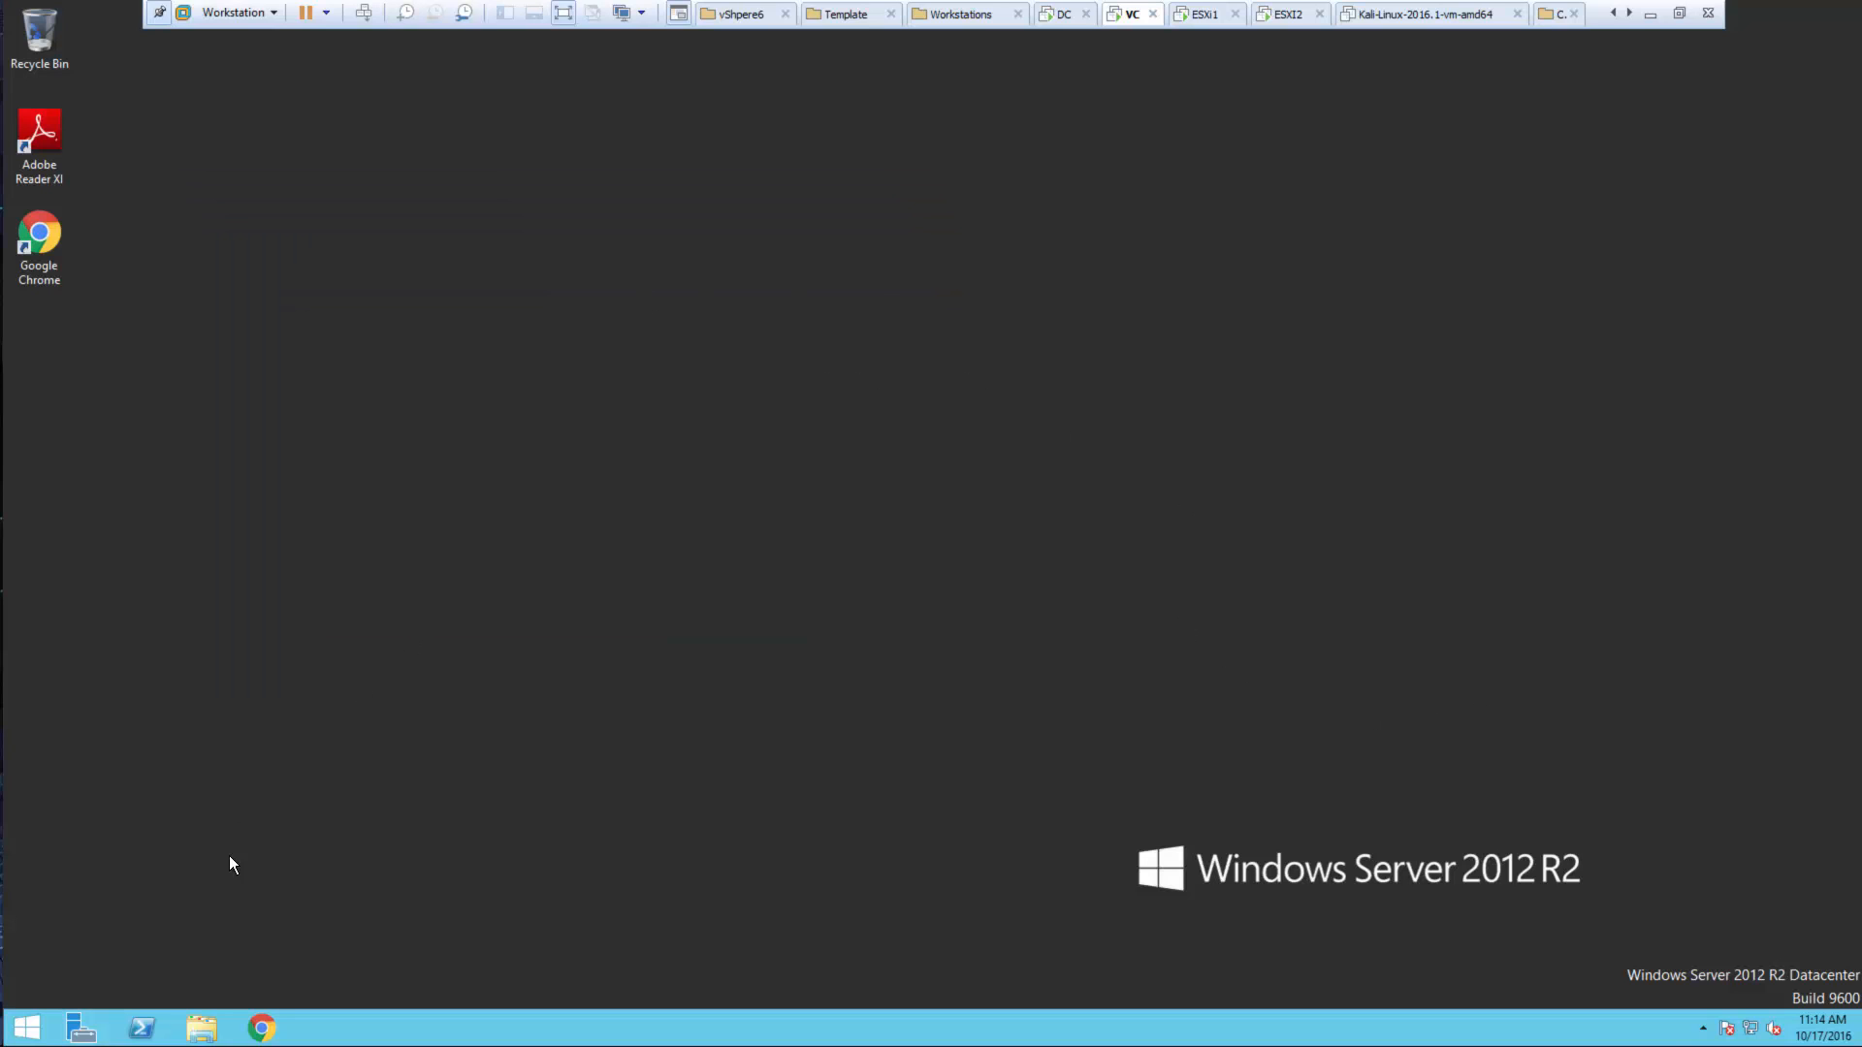
{"action": "left_click", "coordinate": [27, 1028]}
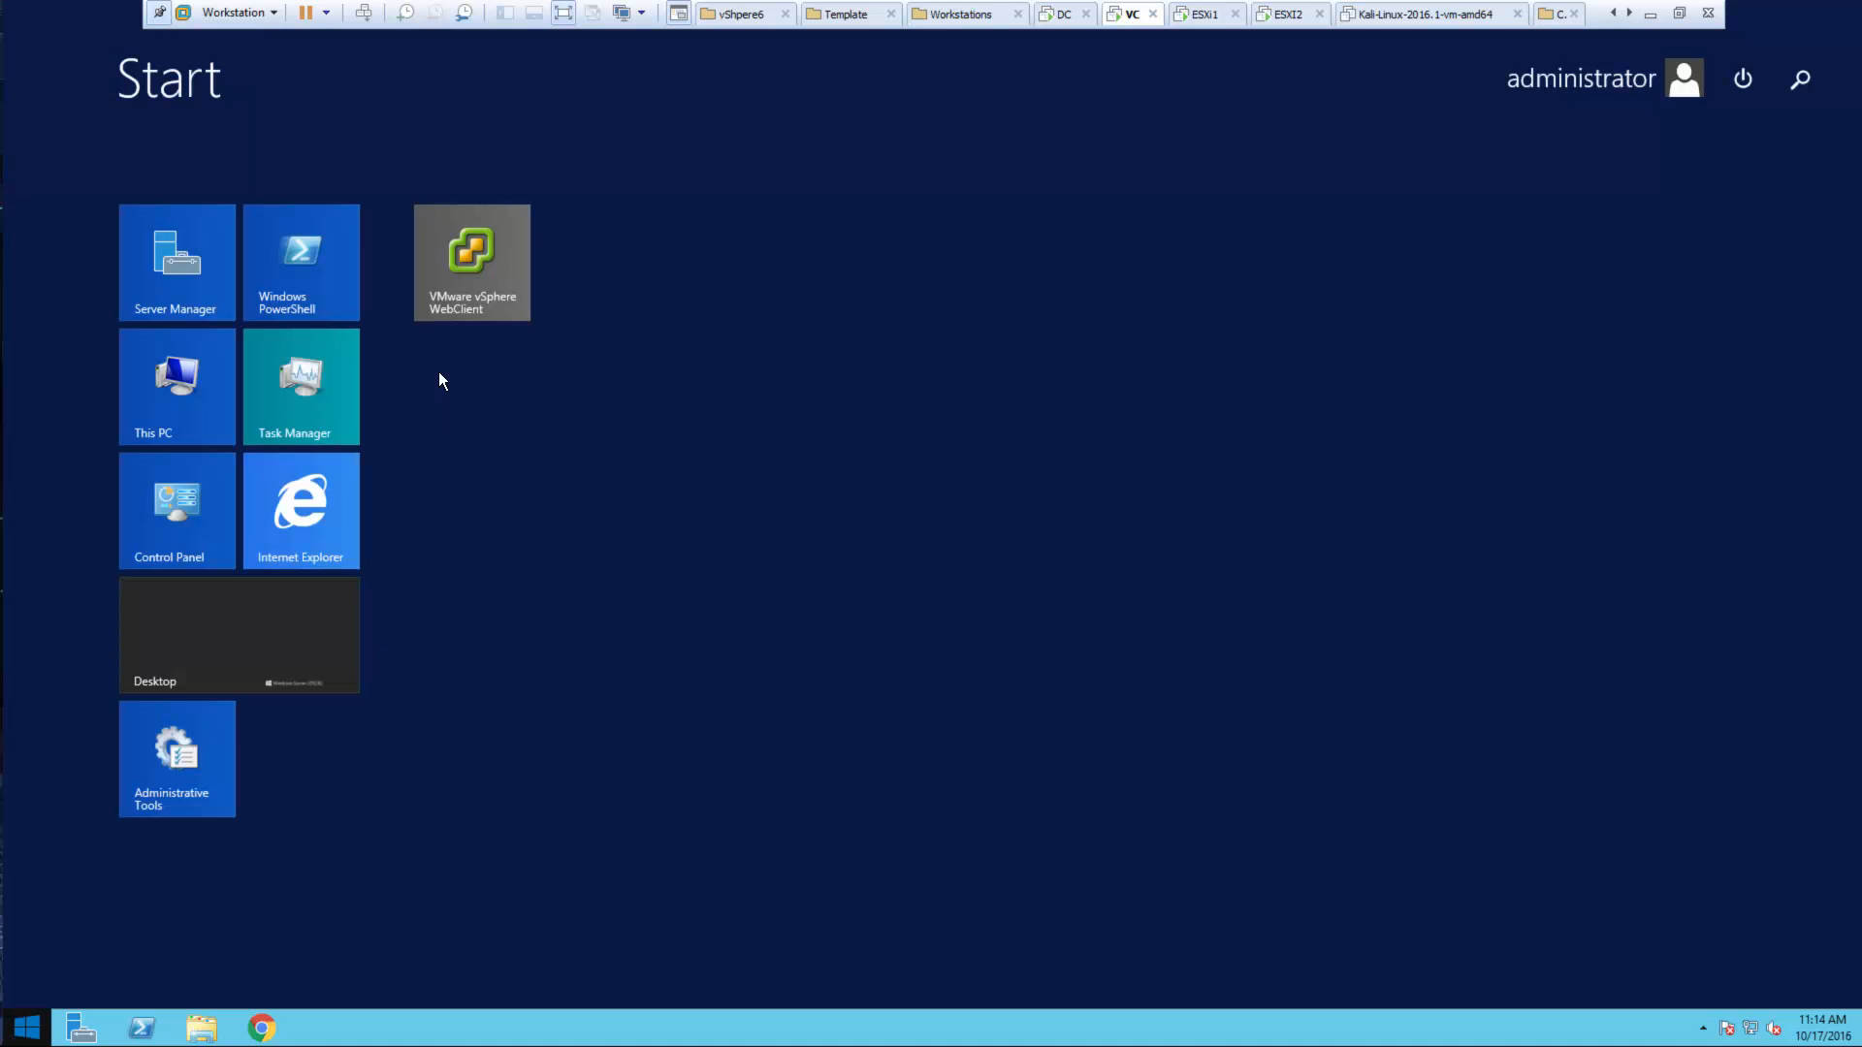
{"action": "left_click", "coordinate": [452, 293]}
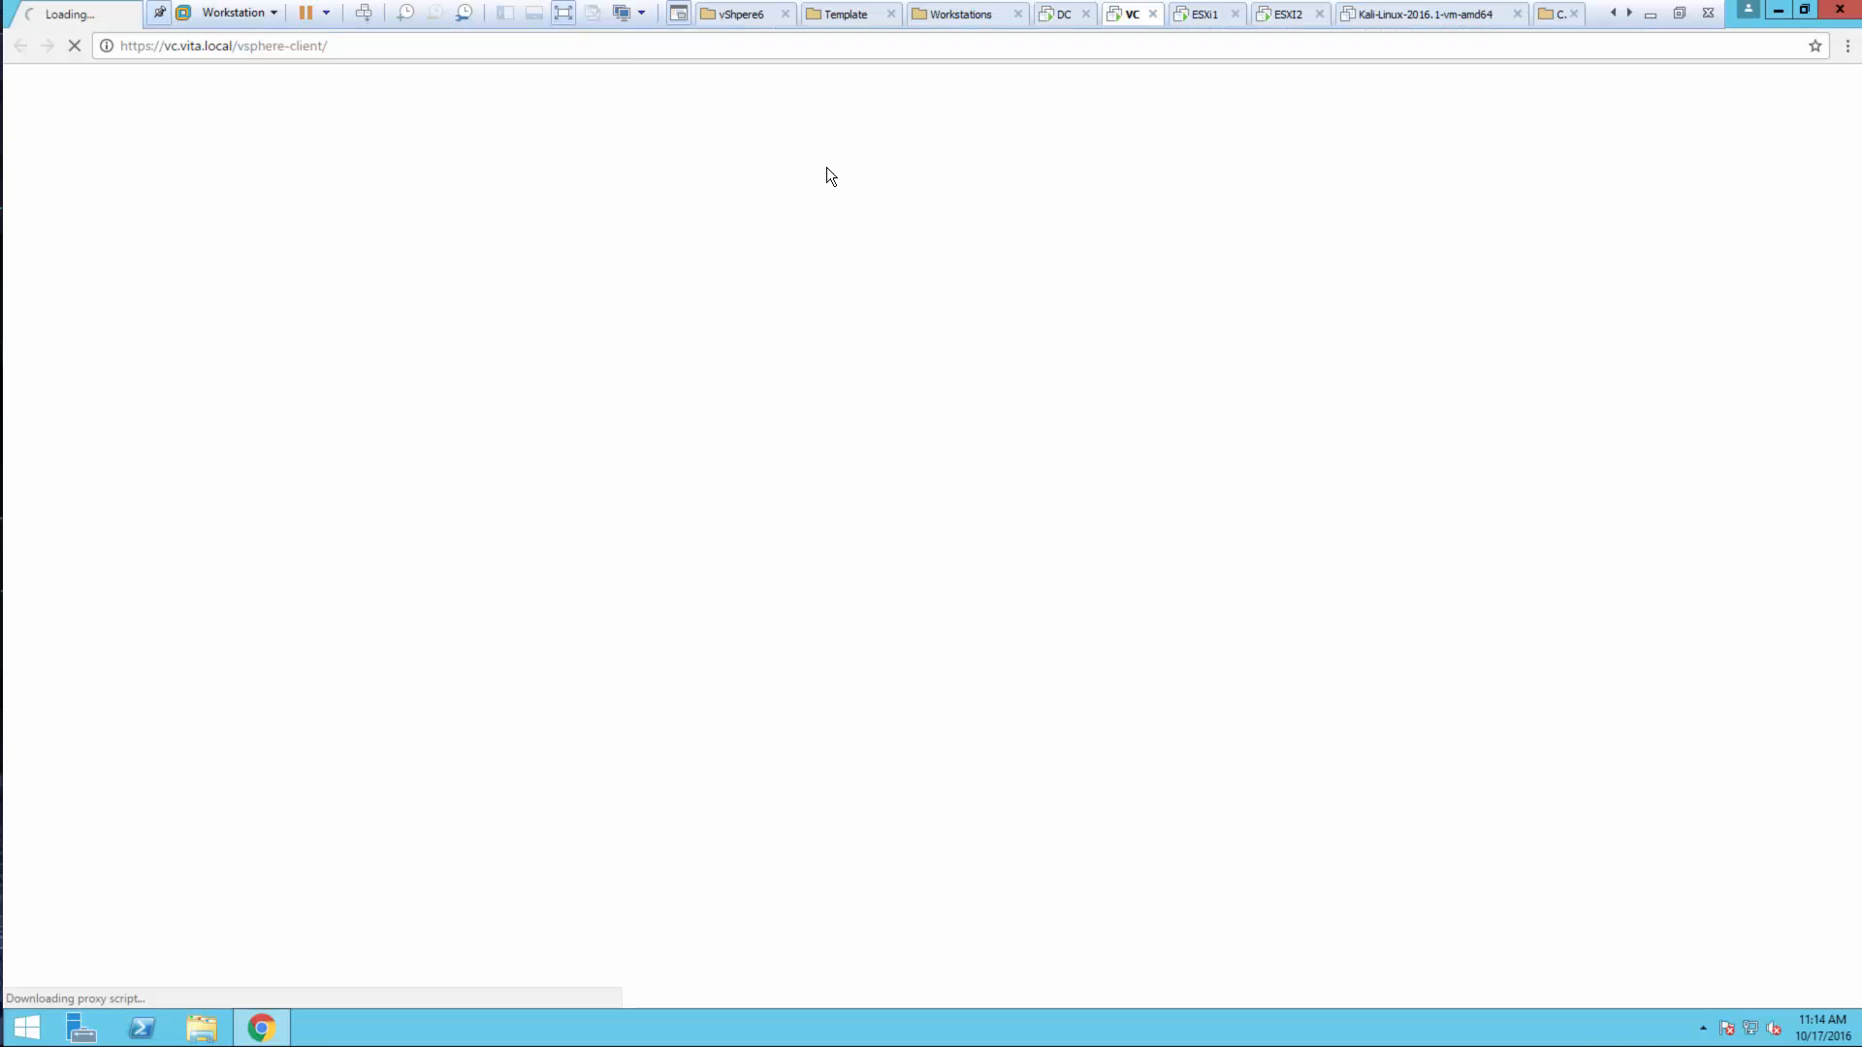
{"action": "left_click", "coordinate": [665, 490]}
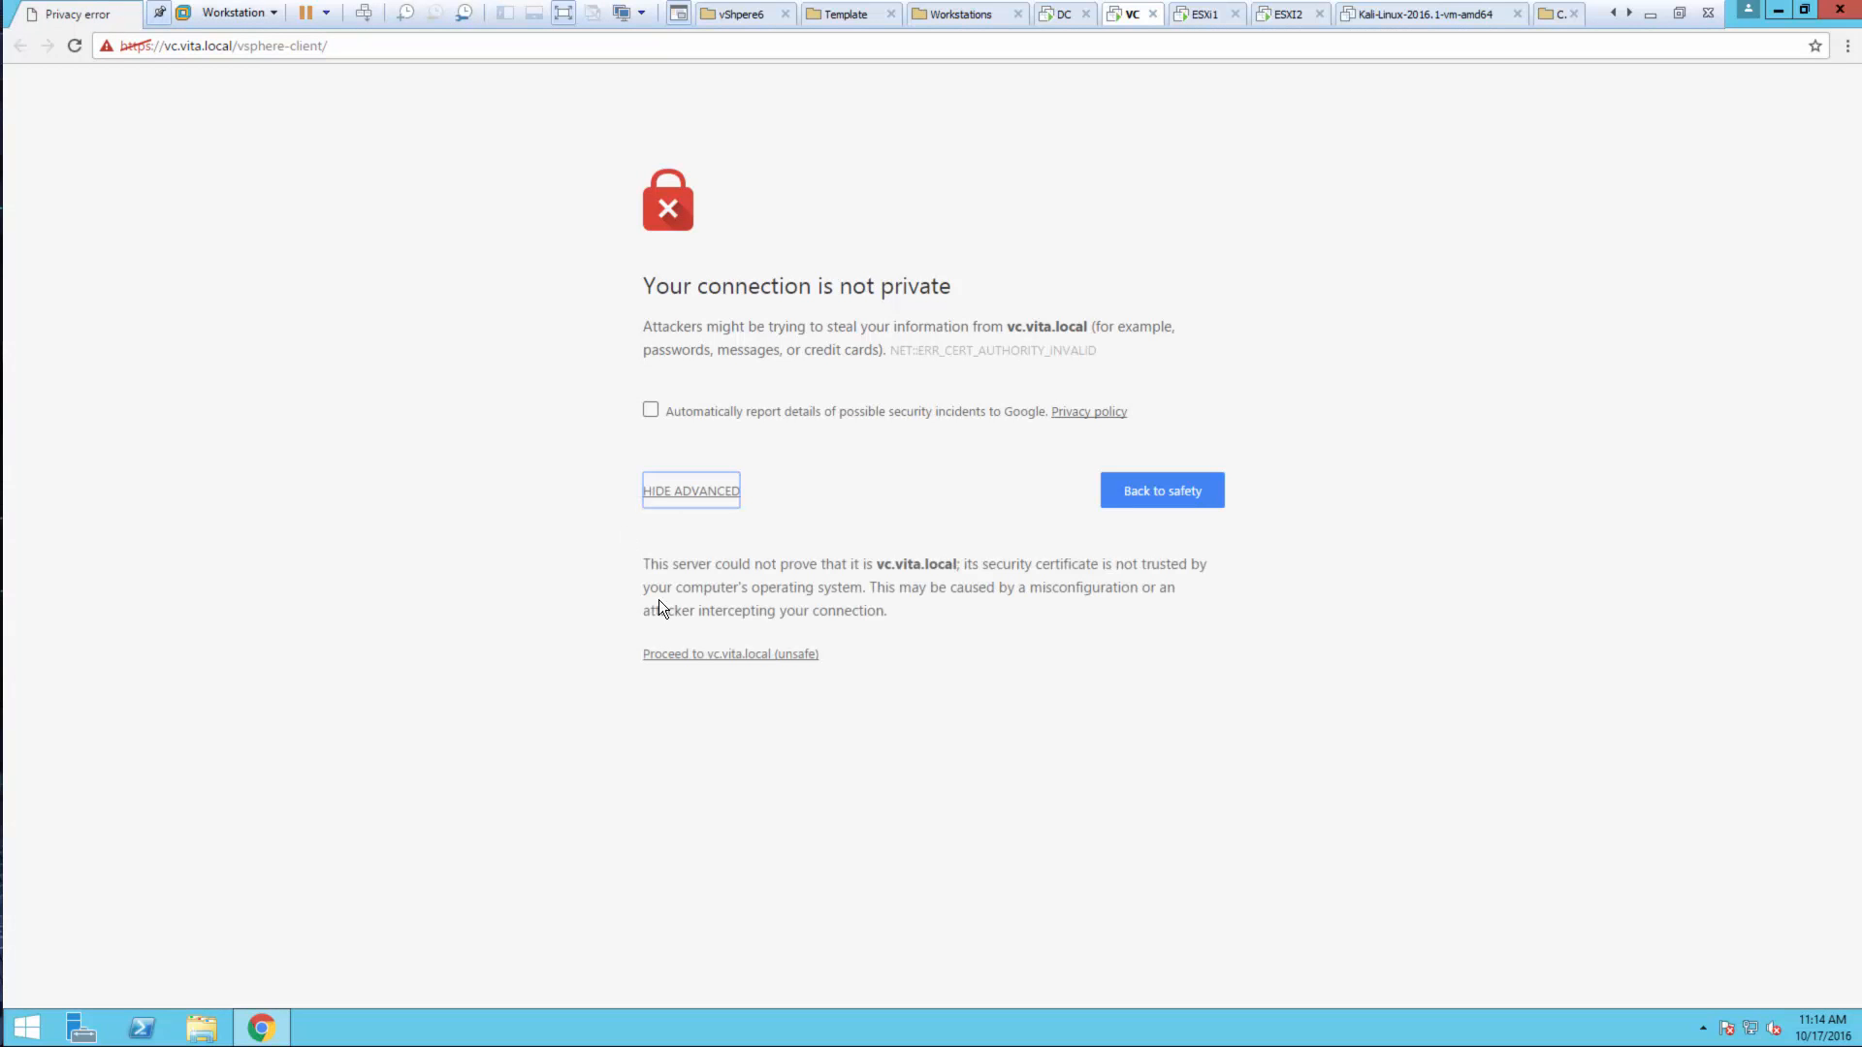
{"action": "left_click", "coordinate": [702, 650]}
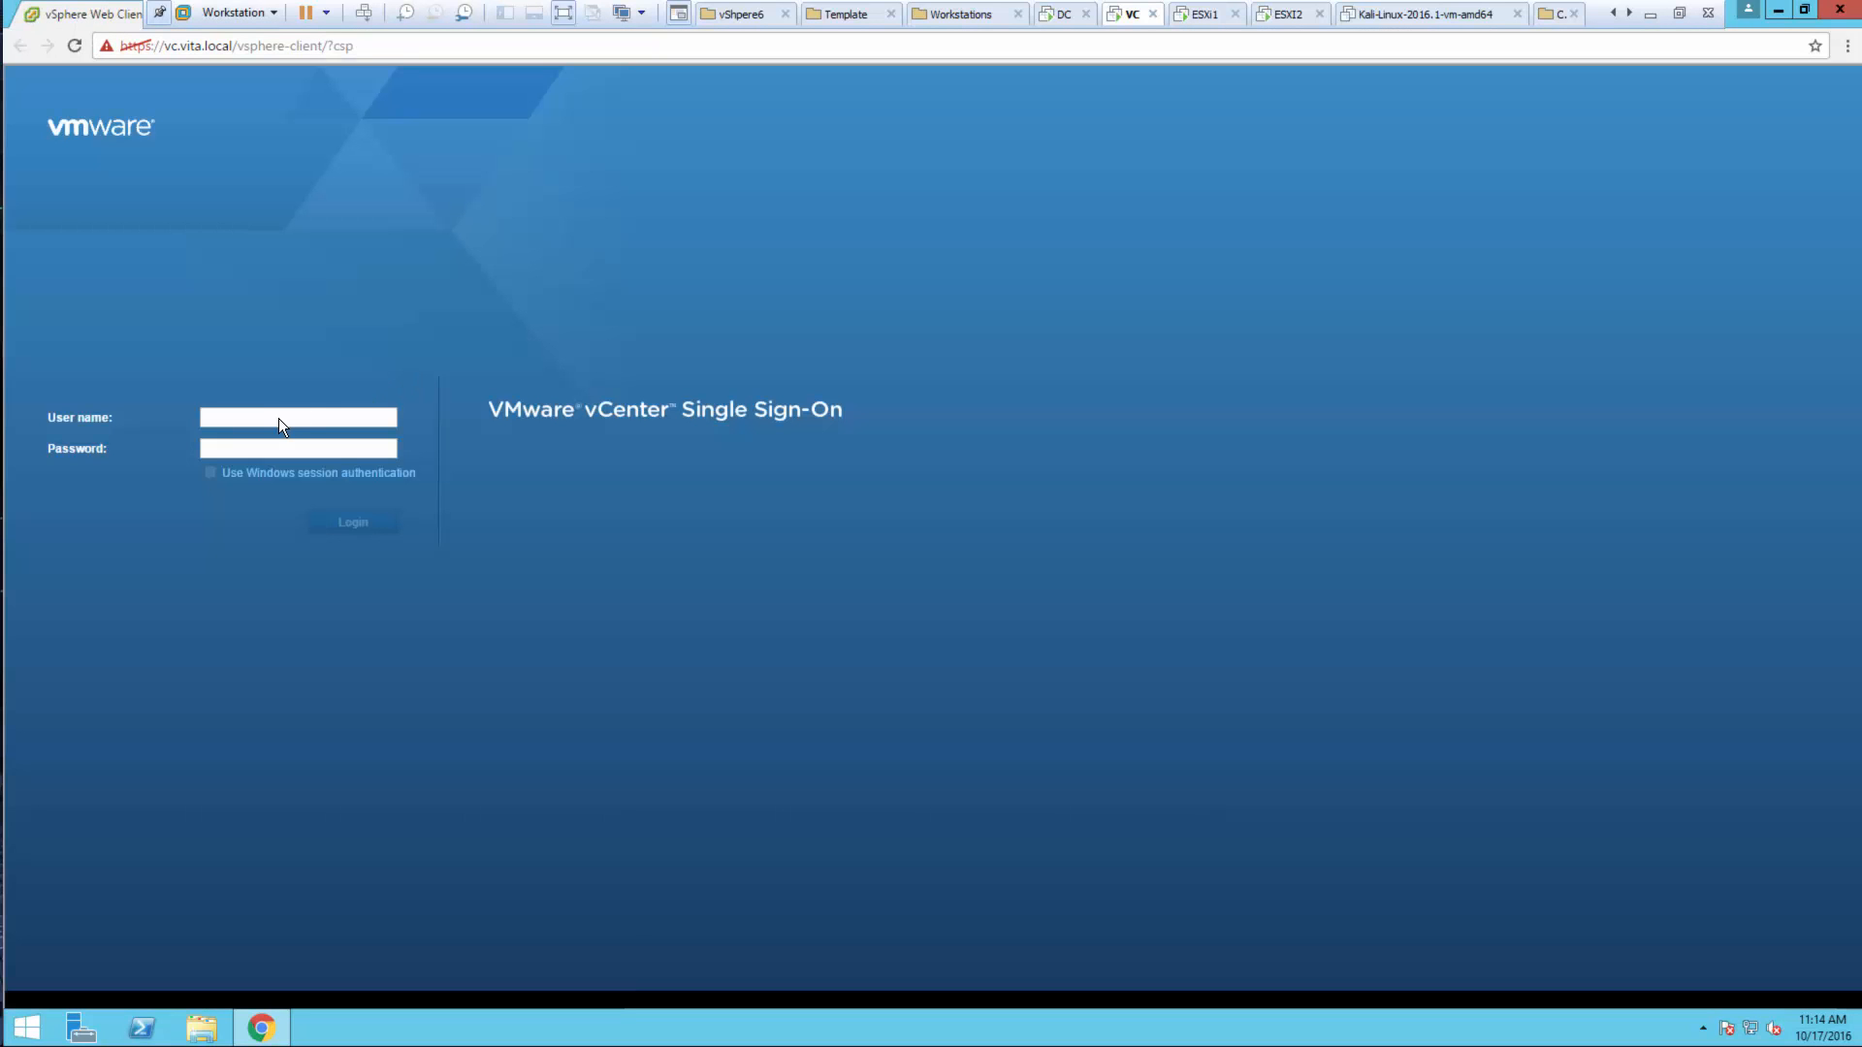
Log in with the vsphere.local SSO administrator account and its password
{"action": "left_click", "coordinate": [277, 417]}
{"action": "type", "text": "administrator@vs"}
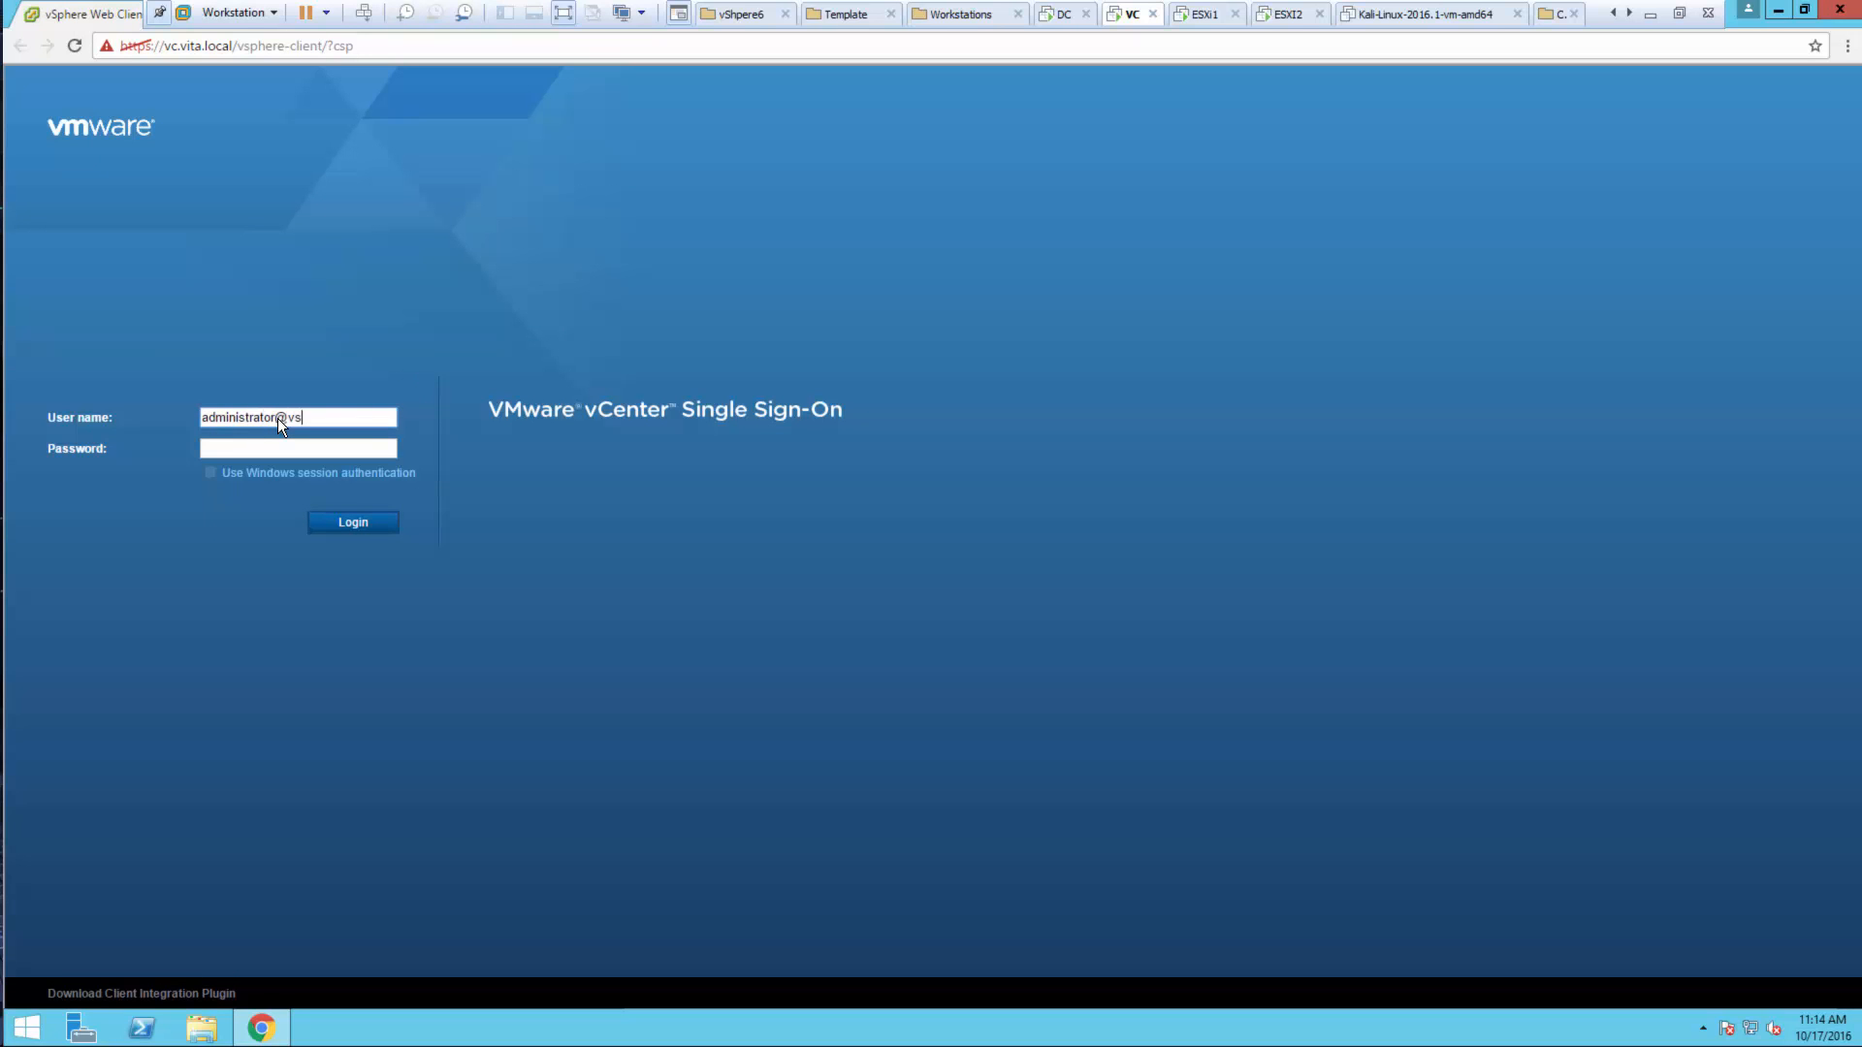
{"action": "type", "text": "phere.local"}
{"action": "key", "text": "Tab"}
{"action": "type", "text": "•••"}
{"action": "left_click_drag", "start_coordinate": [270, 418], "coordinate": [281, 438]}
{"action": "left_click", "coordinate": [384, 521]}
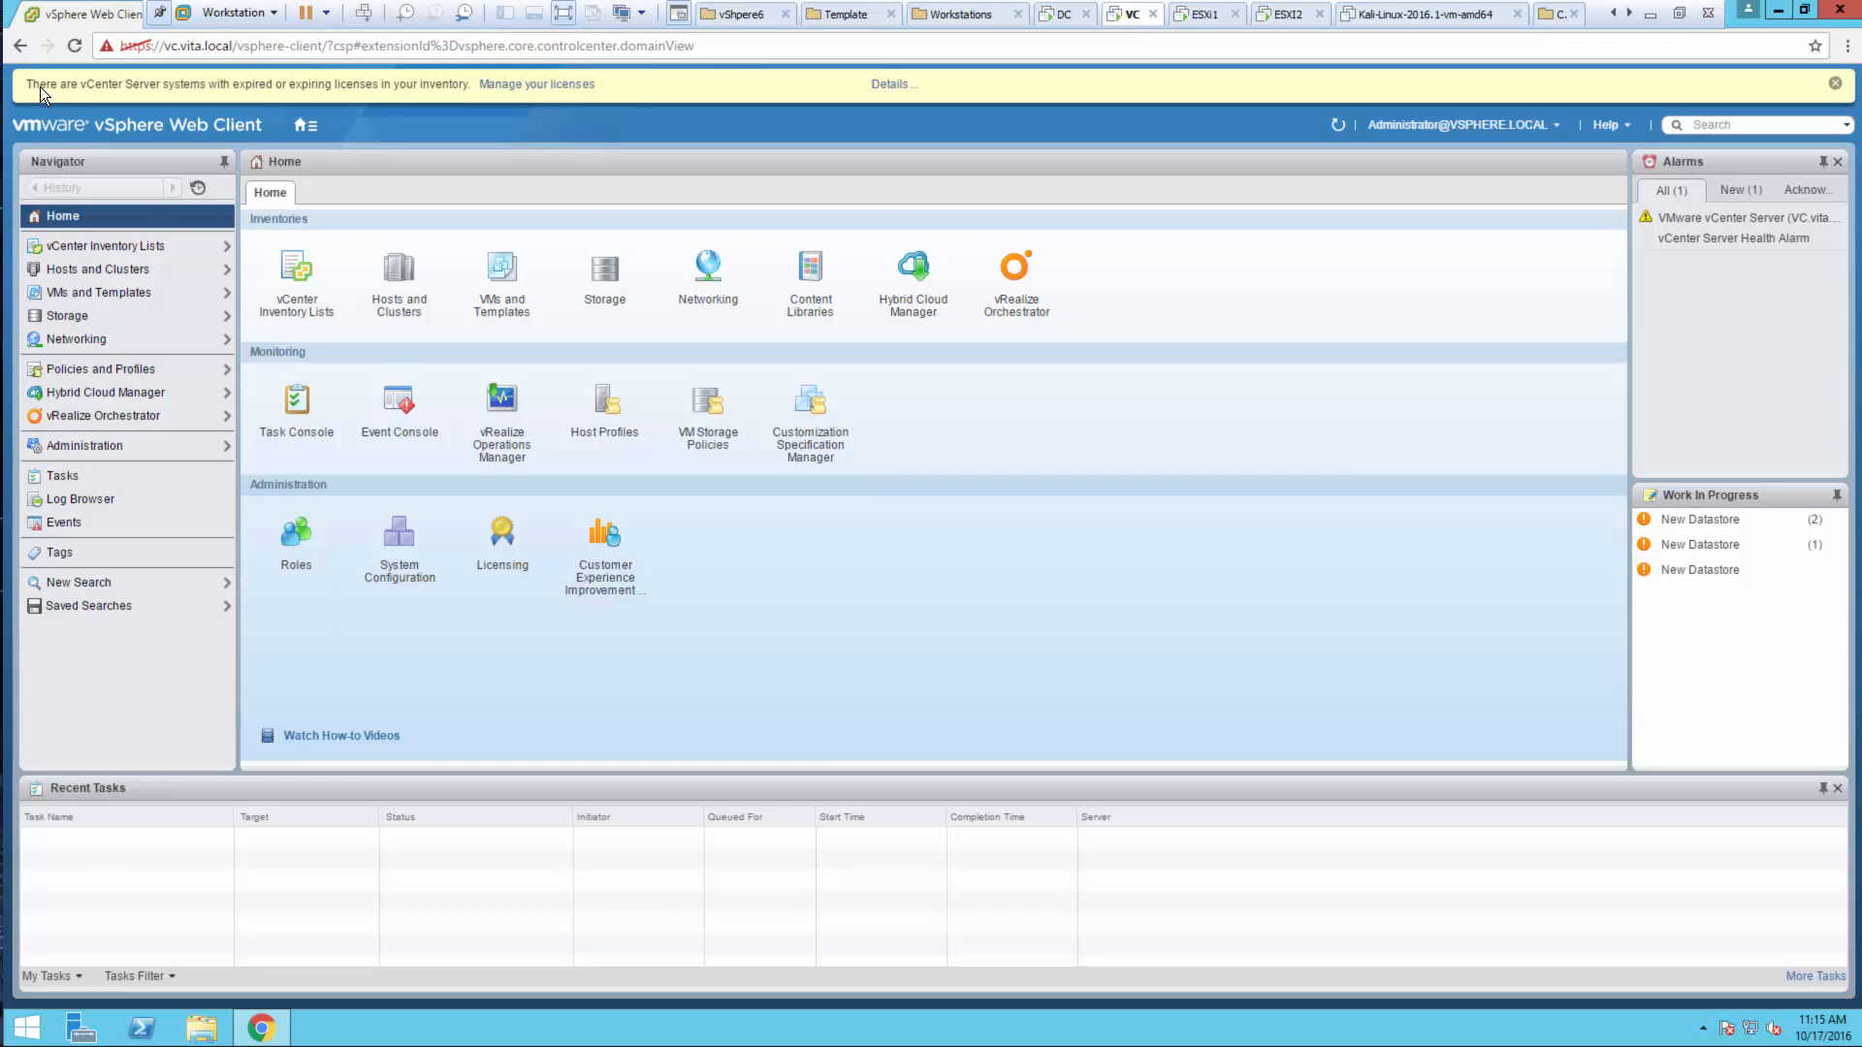
Highlight the expiring-licence warning and view the licences list under Administration > Licensing
{"action": "left_click_drag", "start_coordinate": [39, 84], "coordinate": [310, 90]}
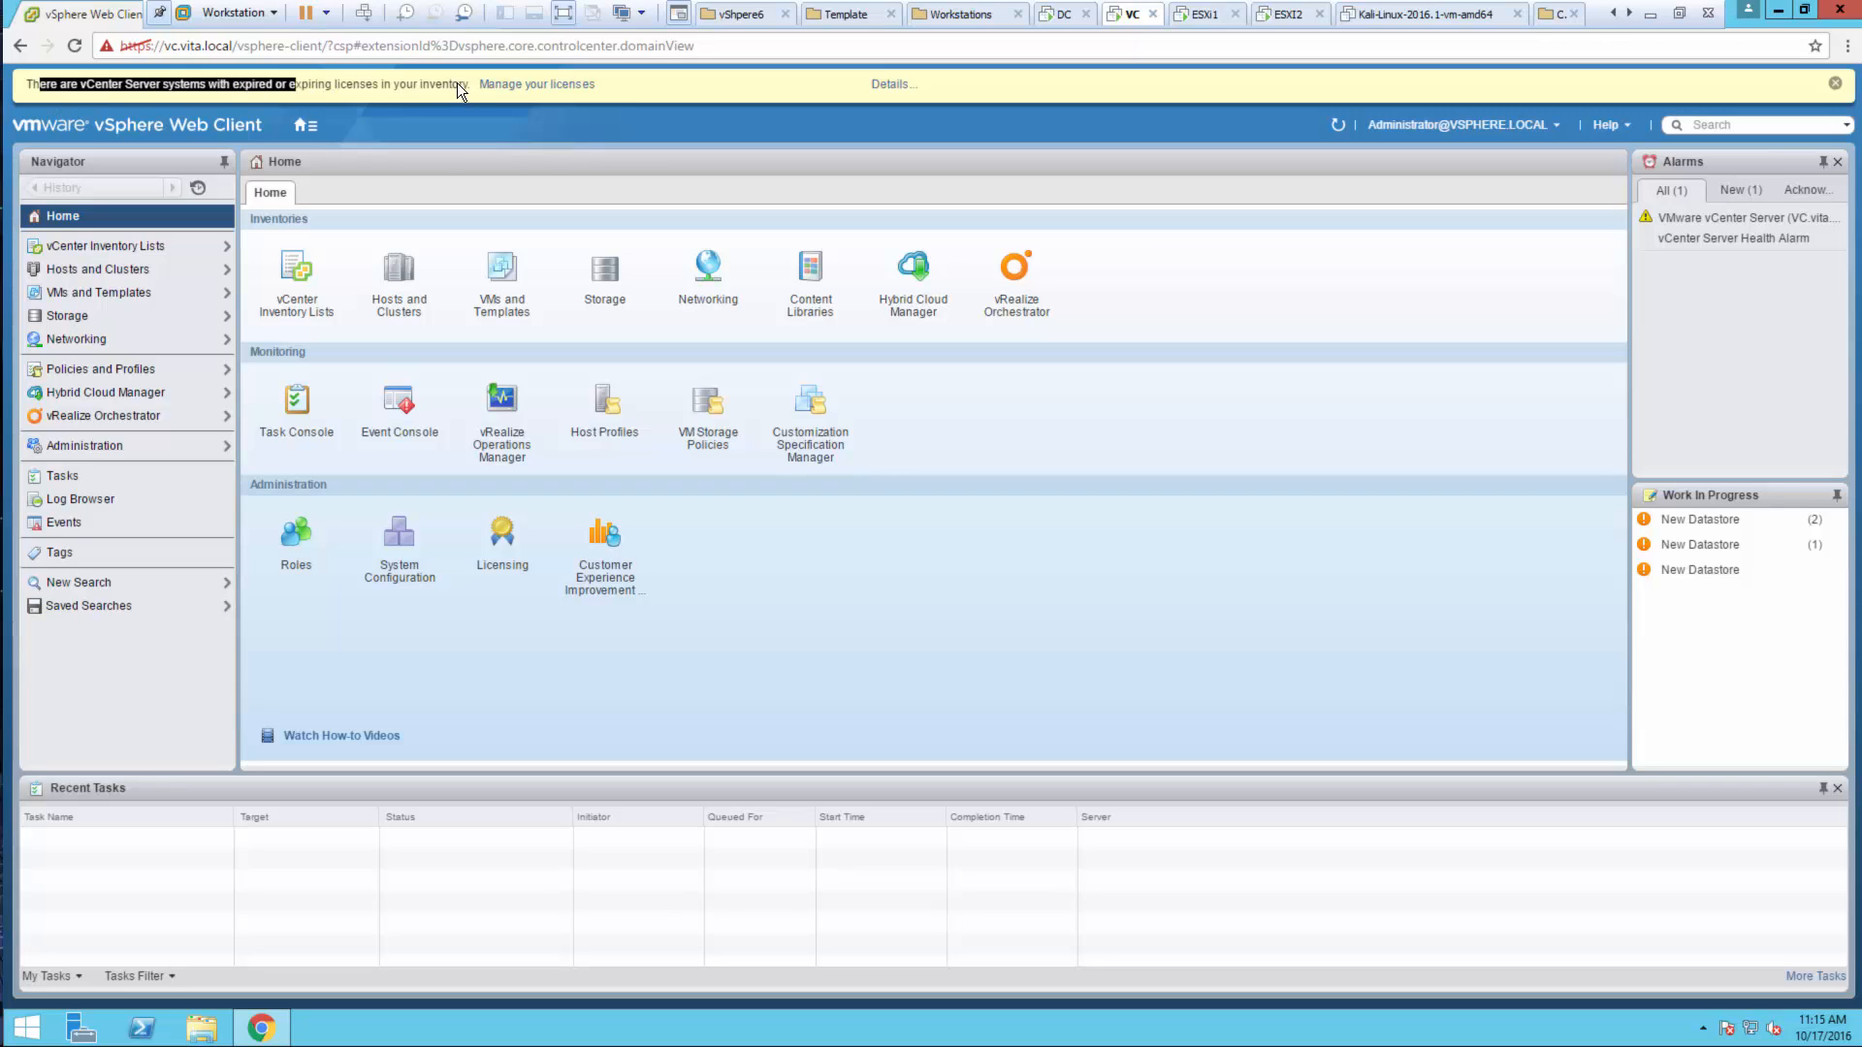
{"action": "left_click_drag", "start_coordinate": [457, 83], "coordinate": [471, 79]}
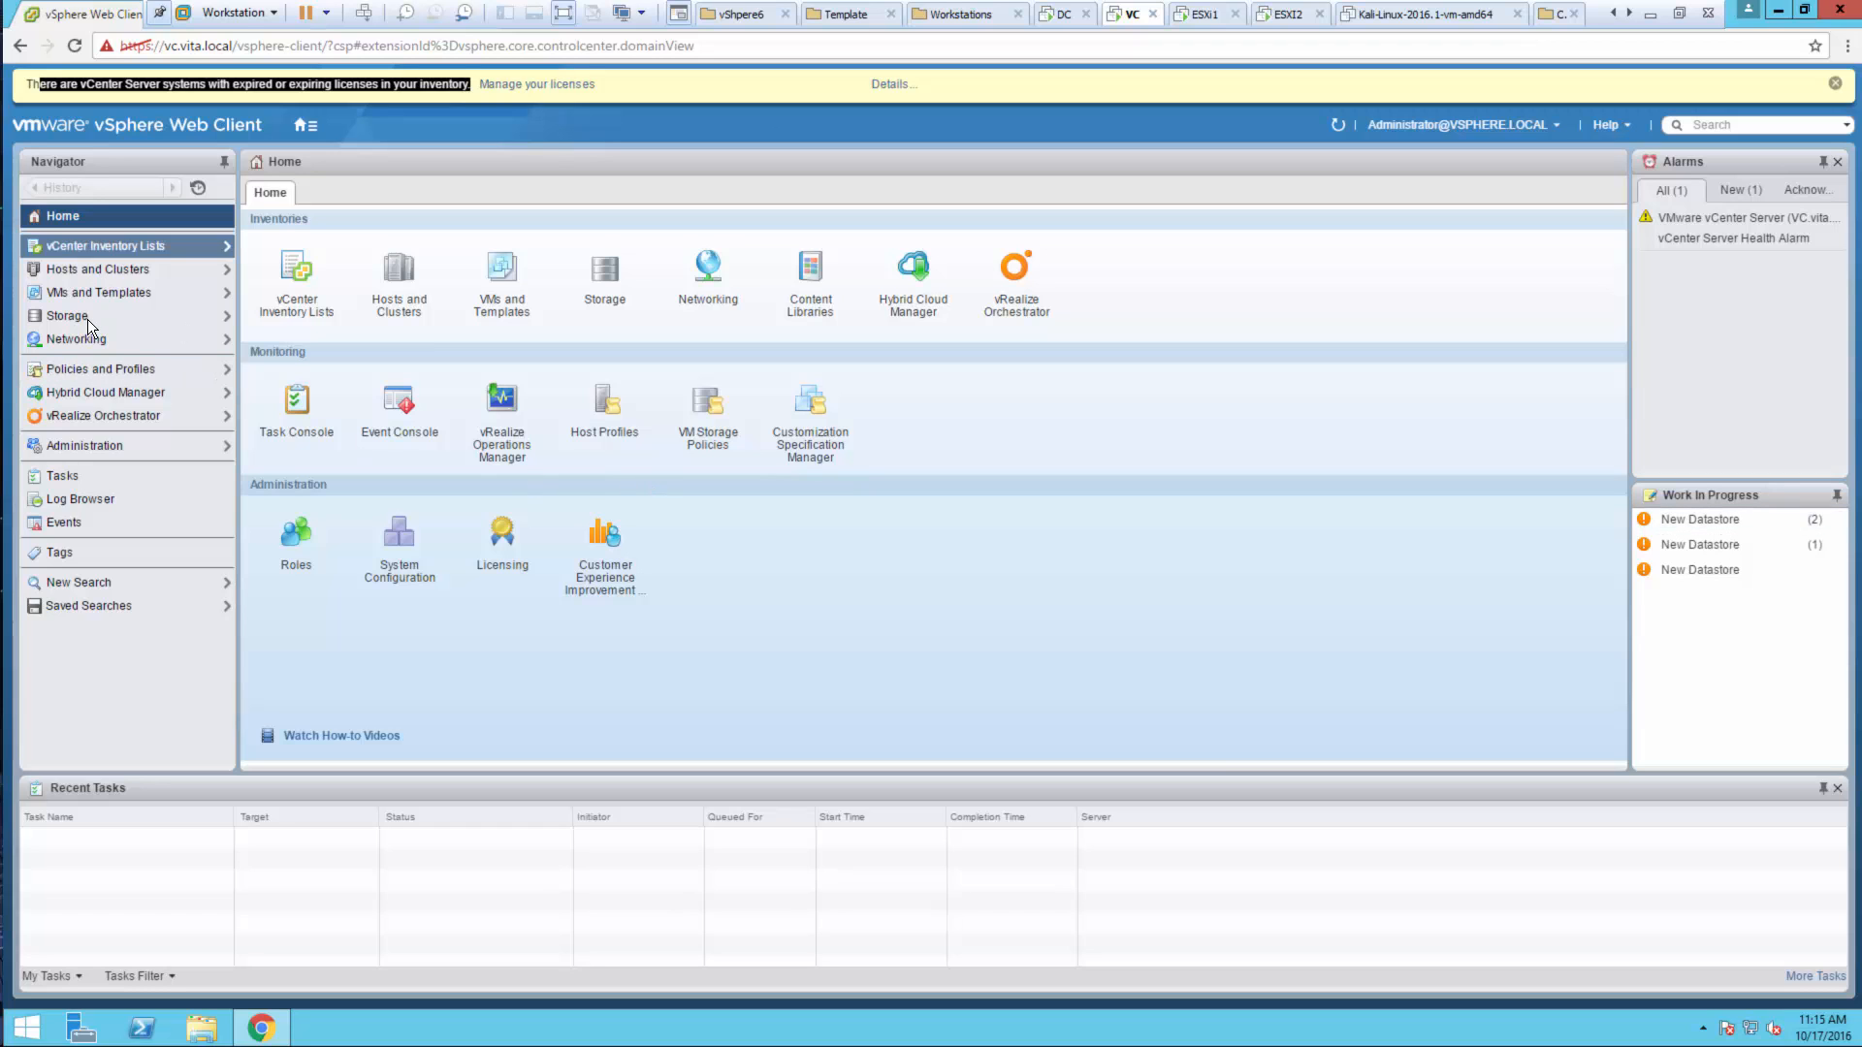
{"action": "left_click", "coordinate": [72, 446]}
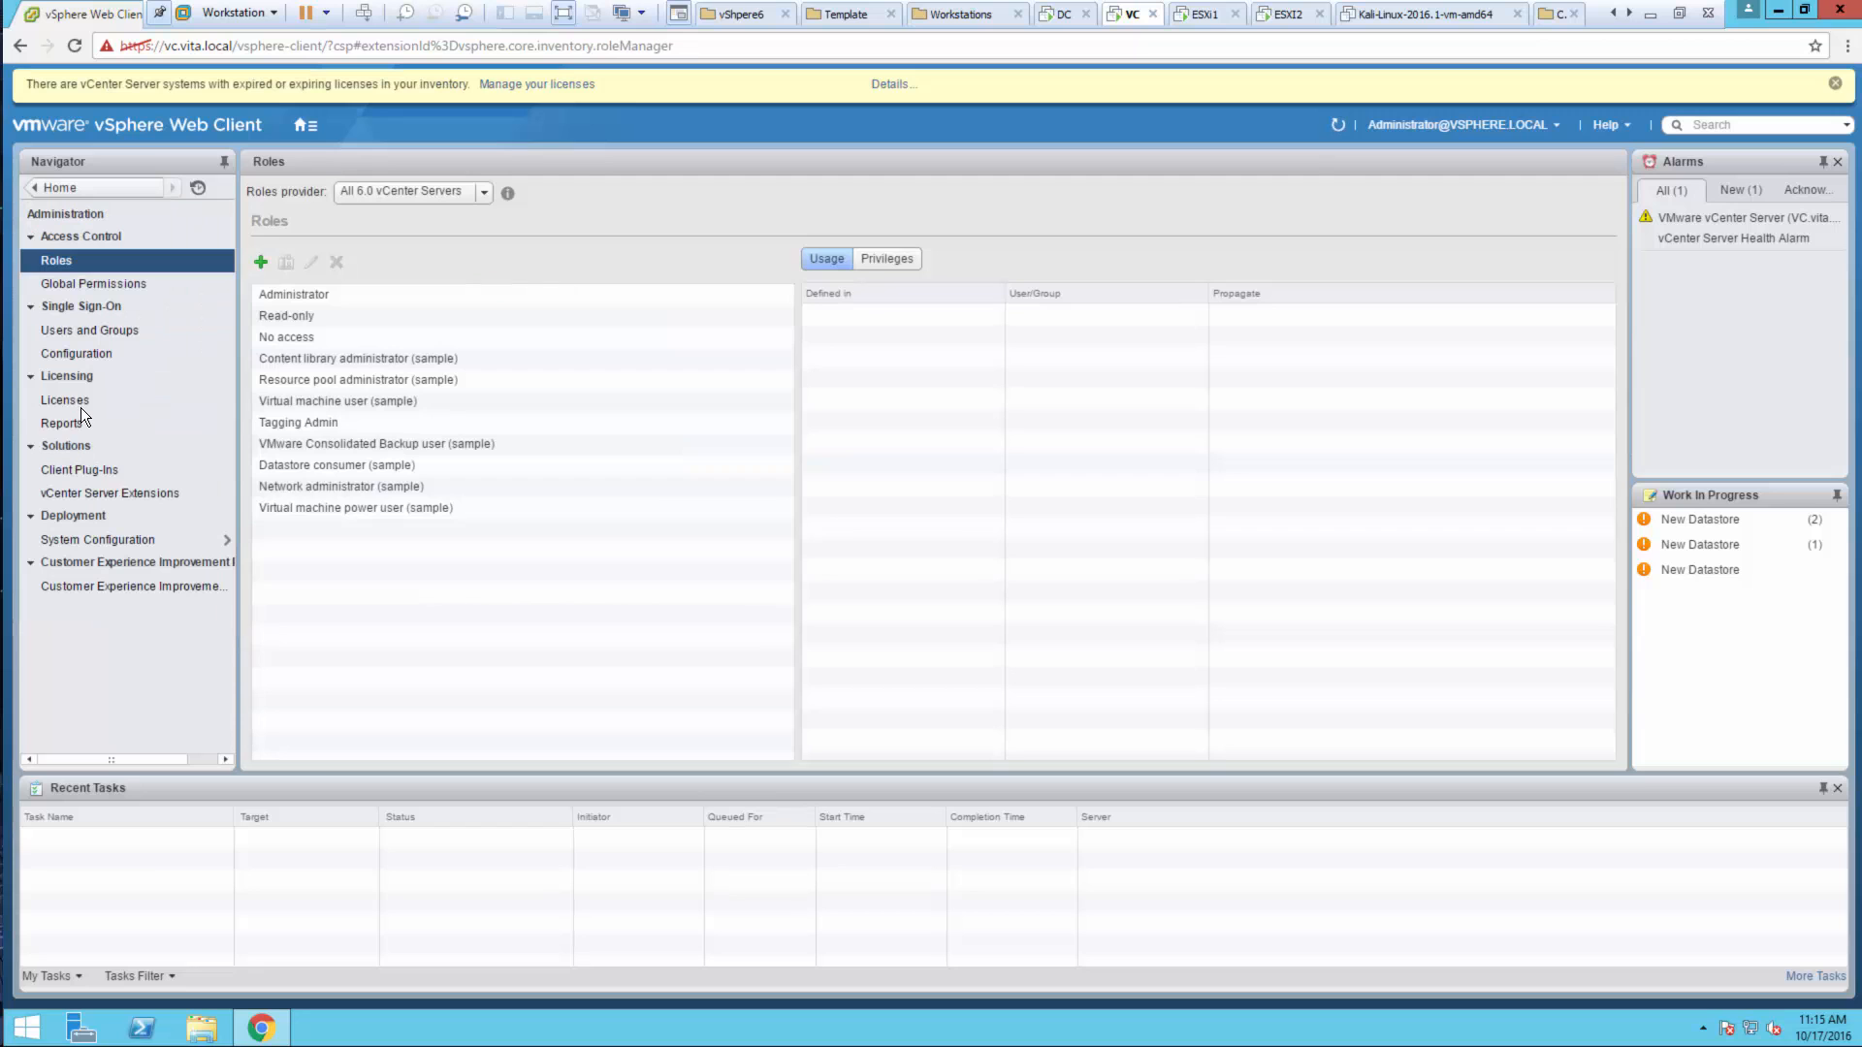
{"action": "left_click", "coordinate": [80, 407]}
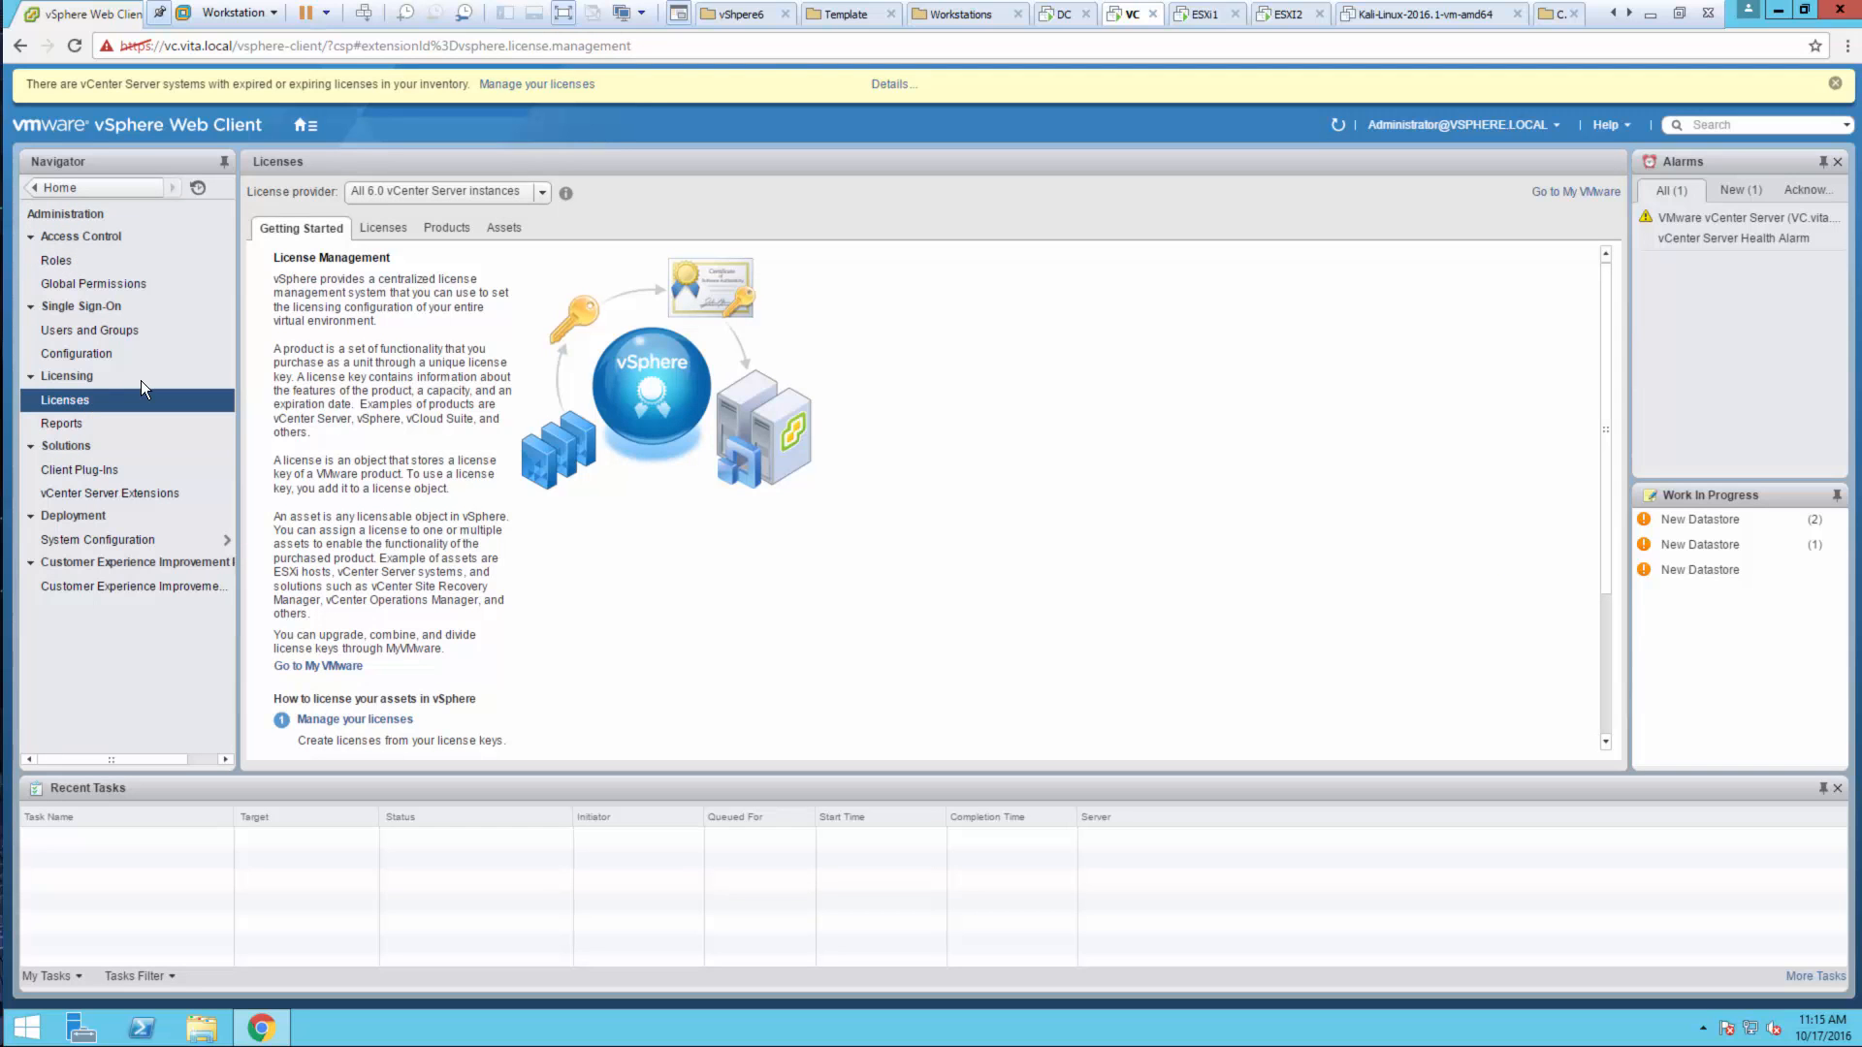
{"action": "left_click", "coordinate": [375, 229]}
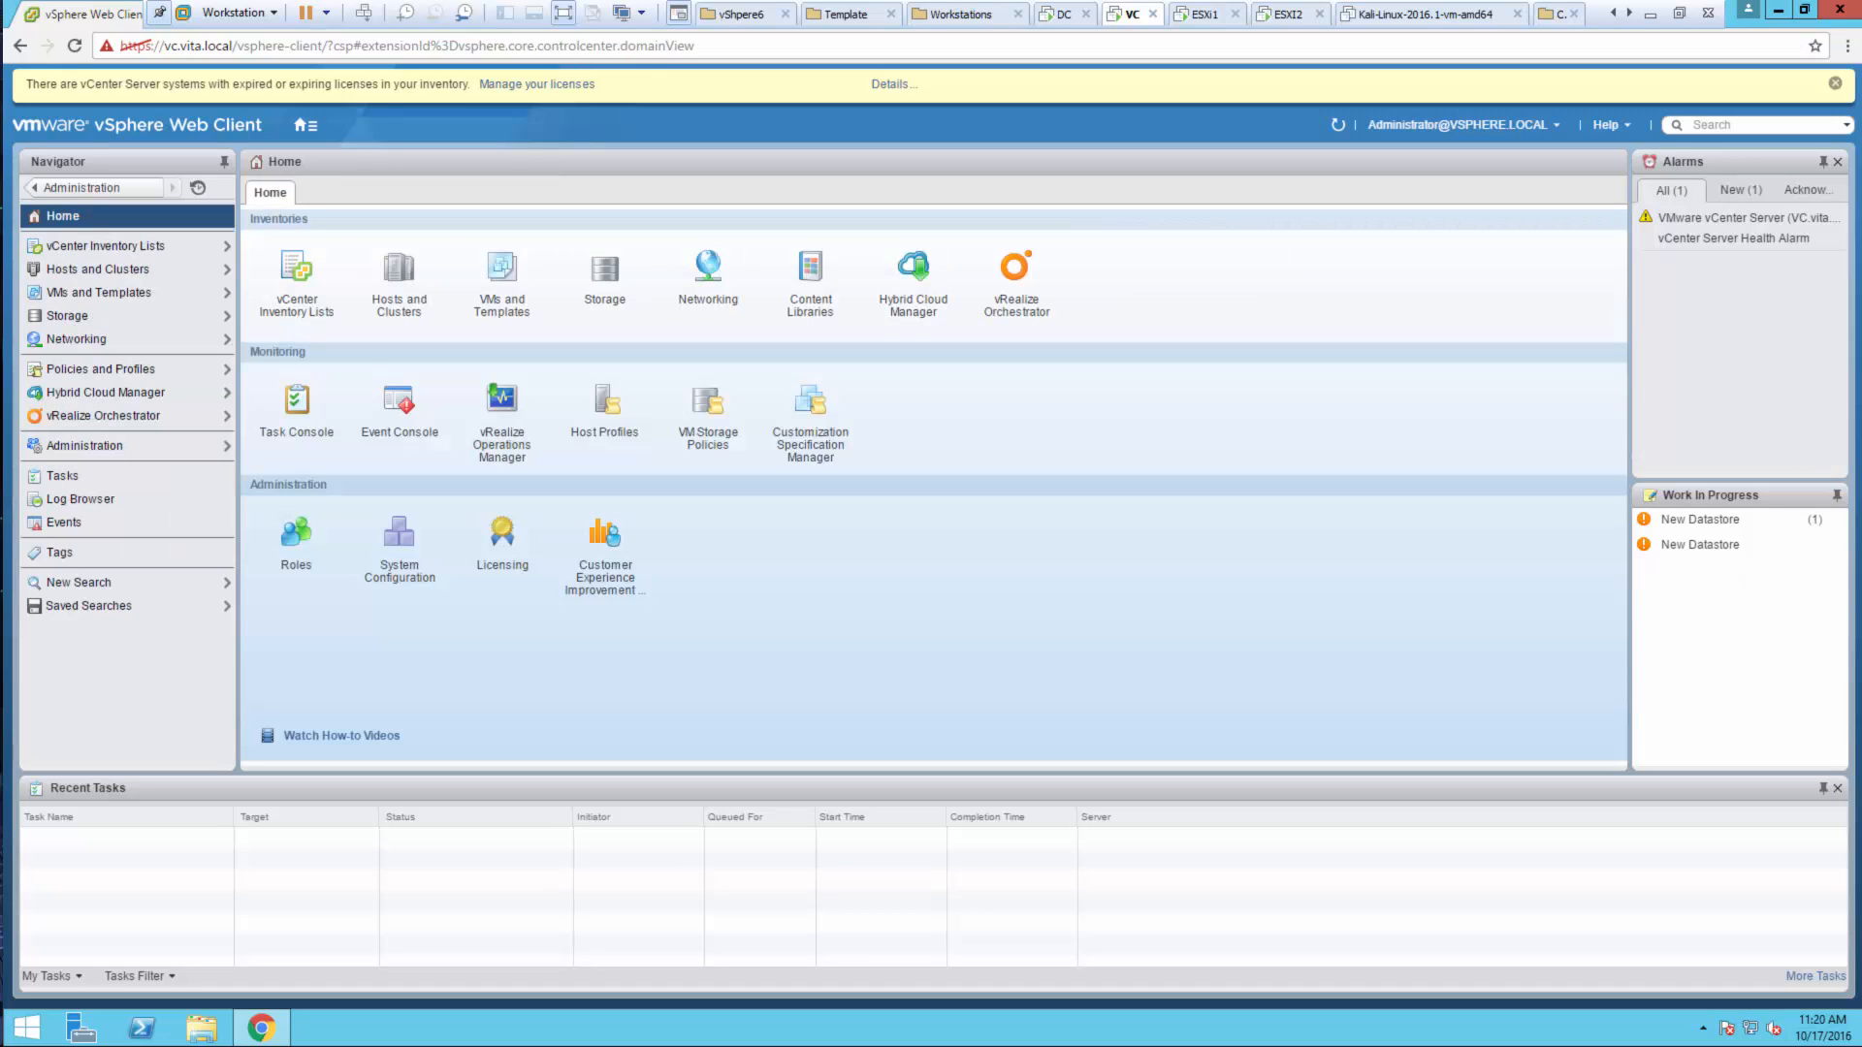
Check the licence assignments for vCenter Server systems, then return to Home
{"action": "left_click", "coordinate": [91, 450]}
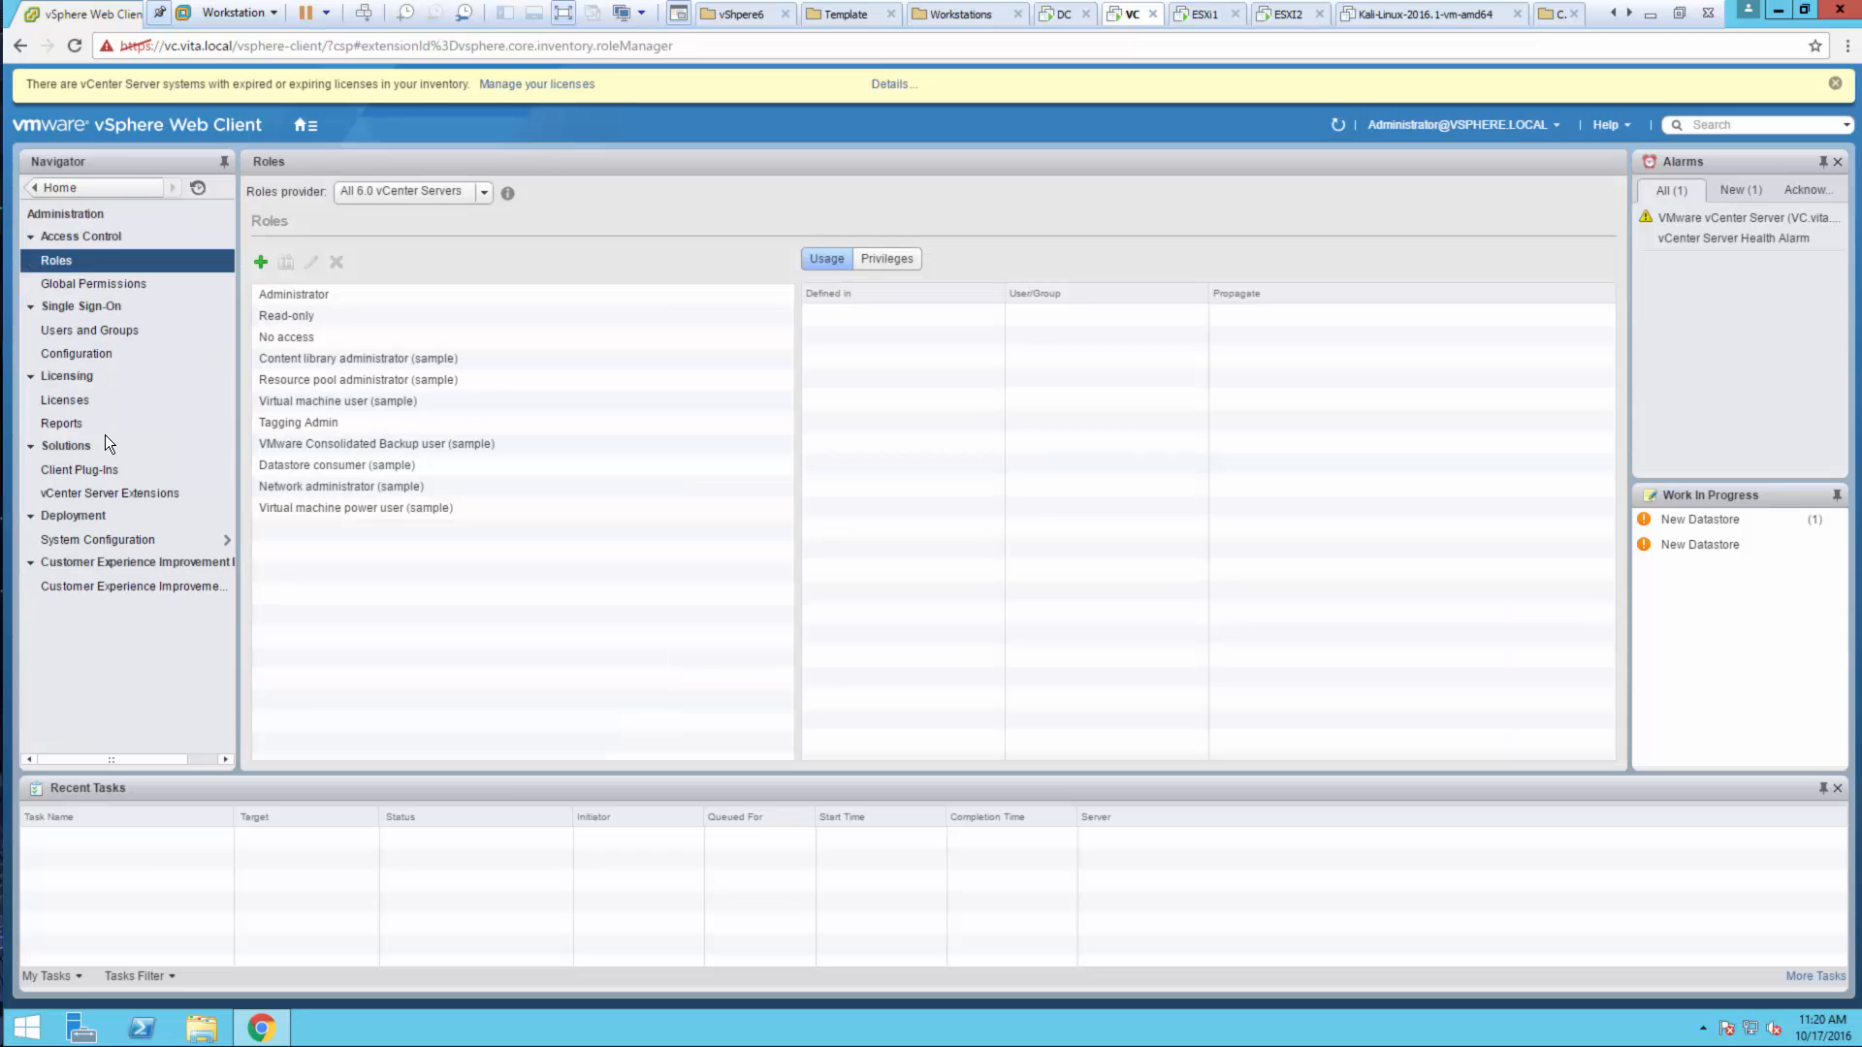
{"action": "left_click", "coordinate": [74, 402]}
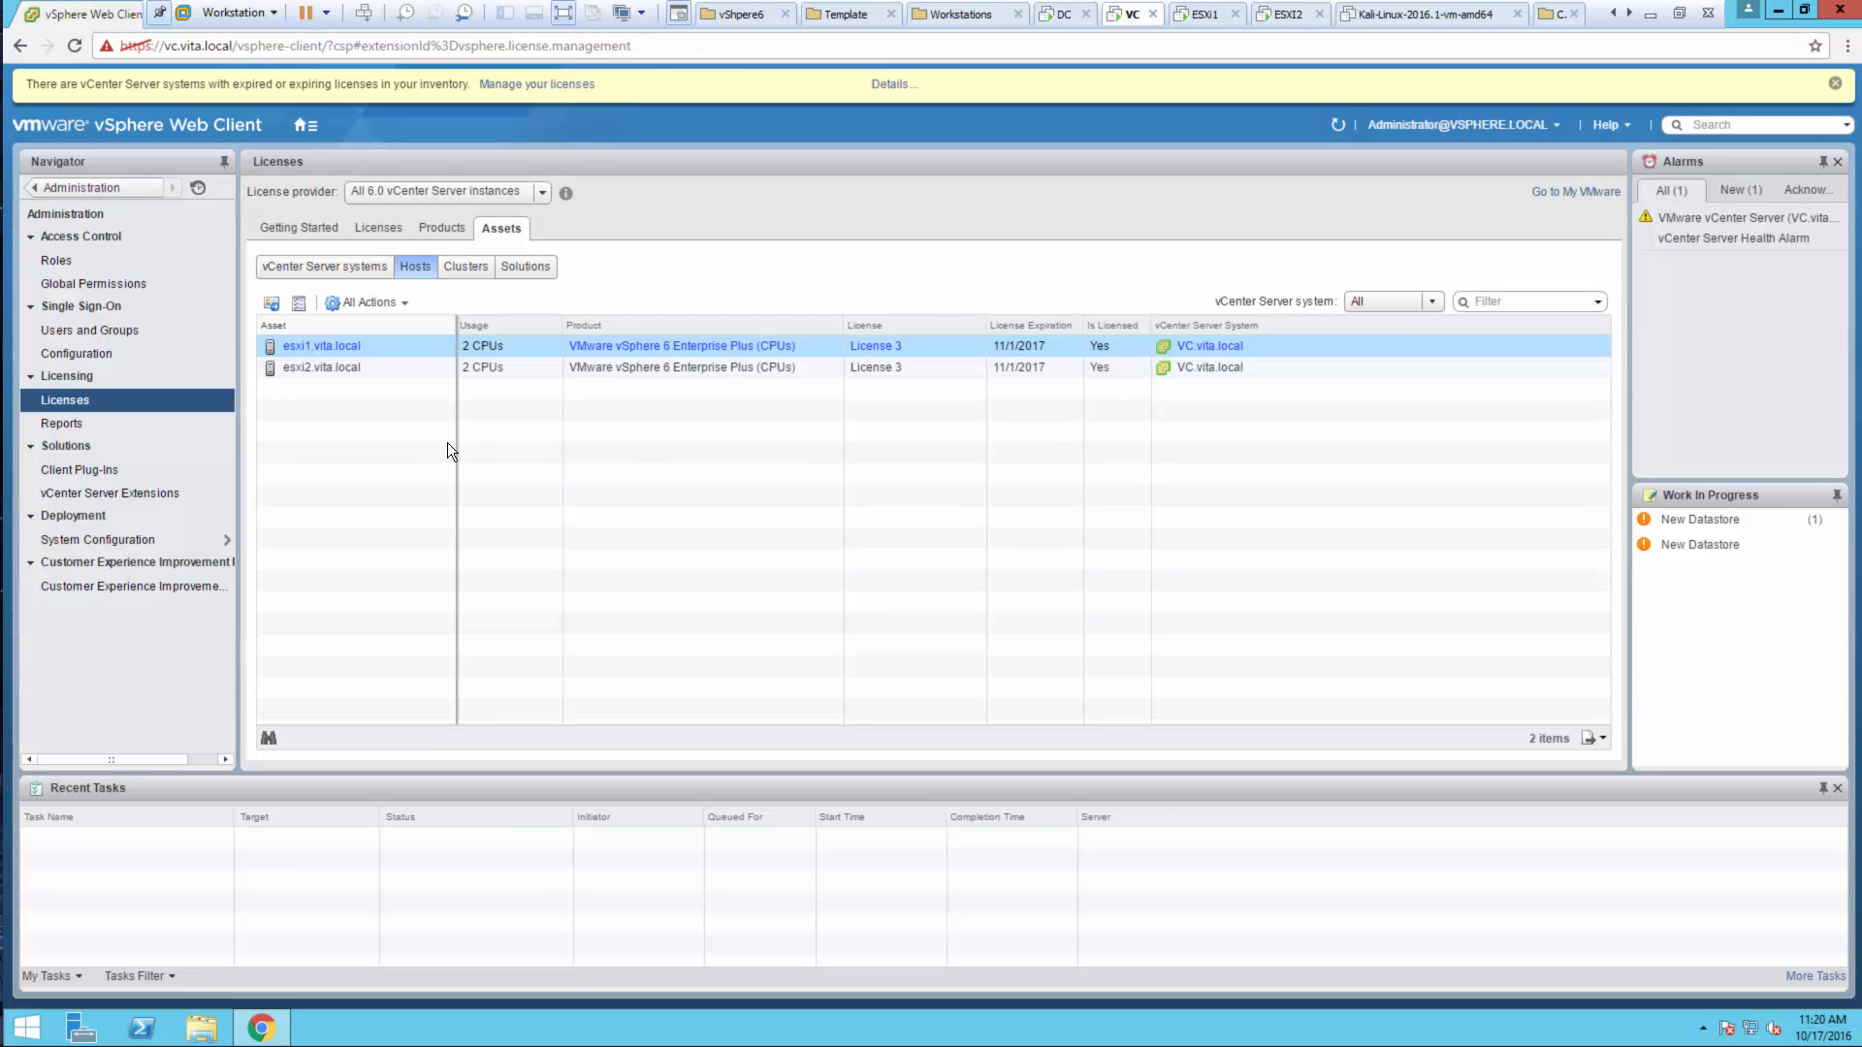
{"action": "left_click", "coordinate": [333, 268]}
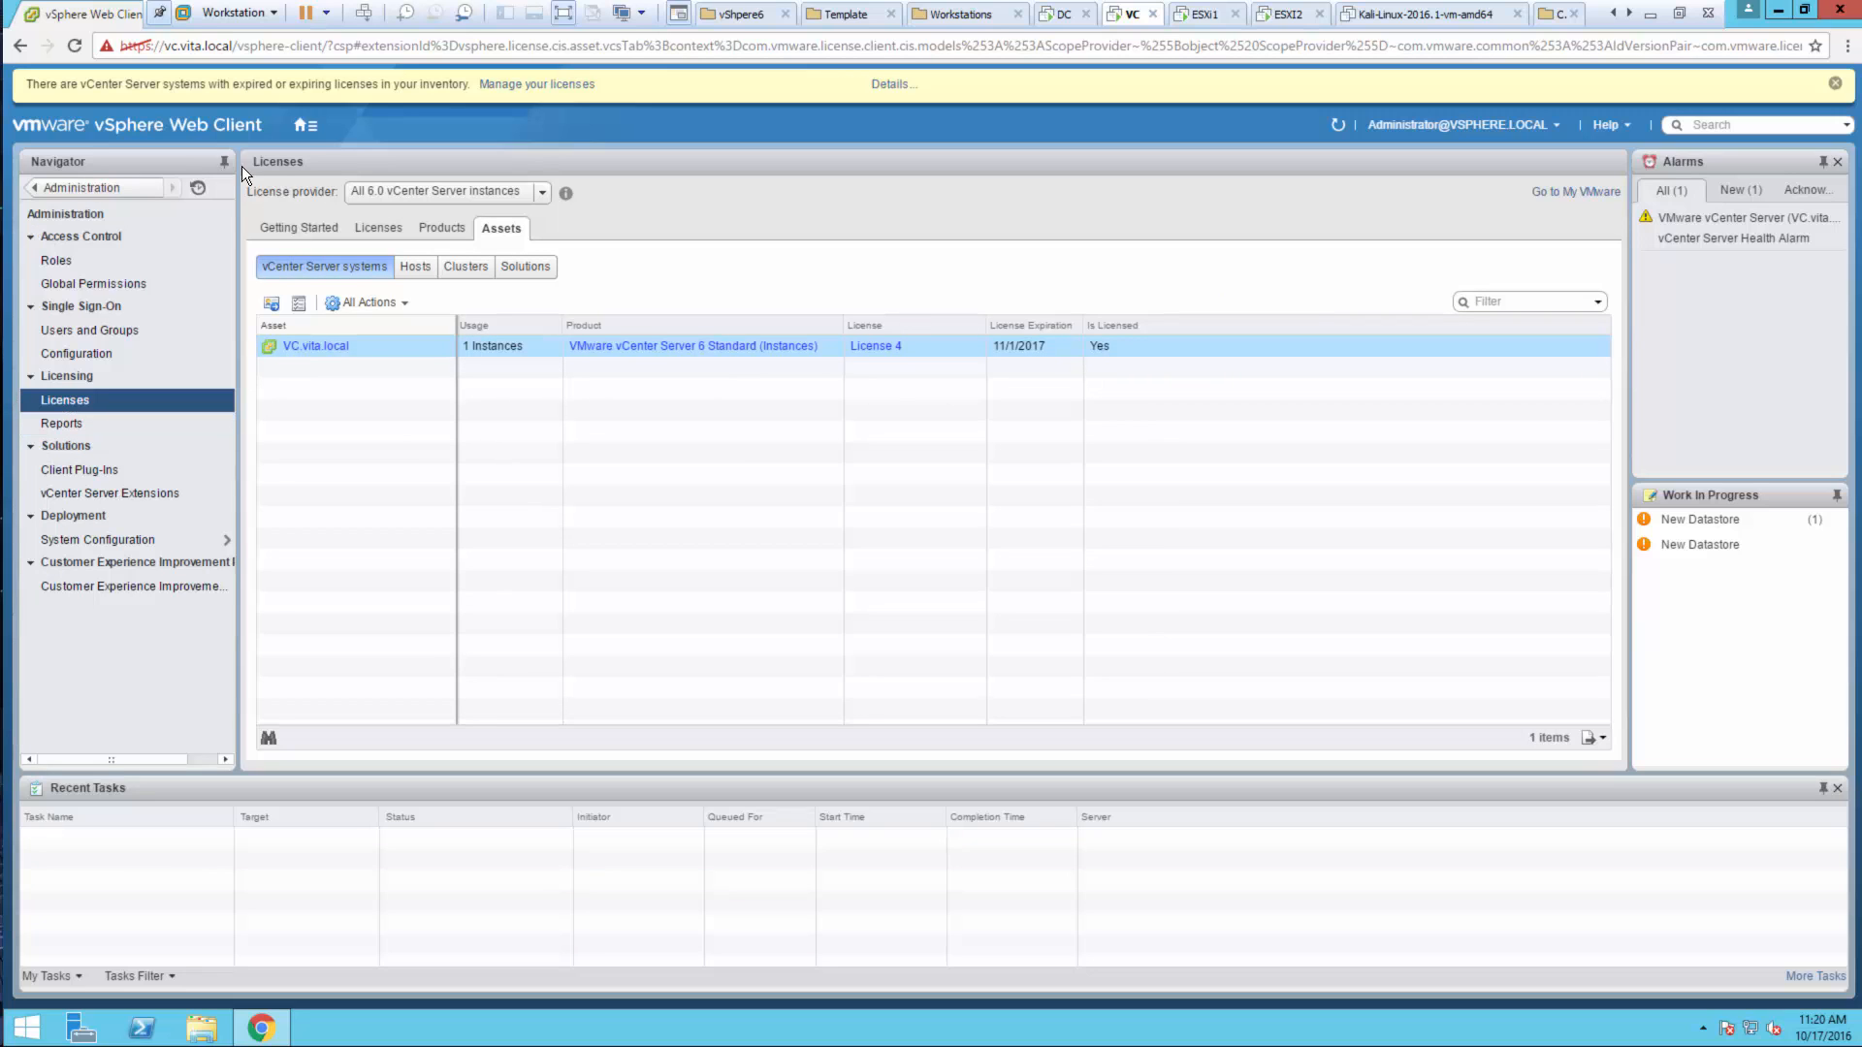
{"action": "left_click", "coordinate": [306, 130]}
{"action": "left_click", "coordinate": [320, 141]}
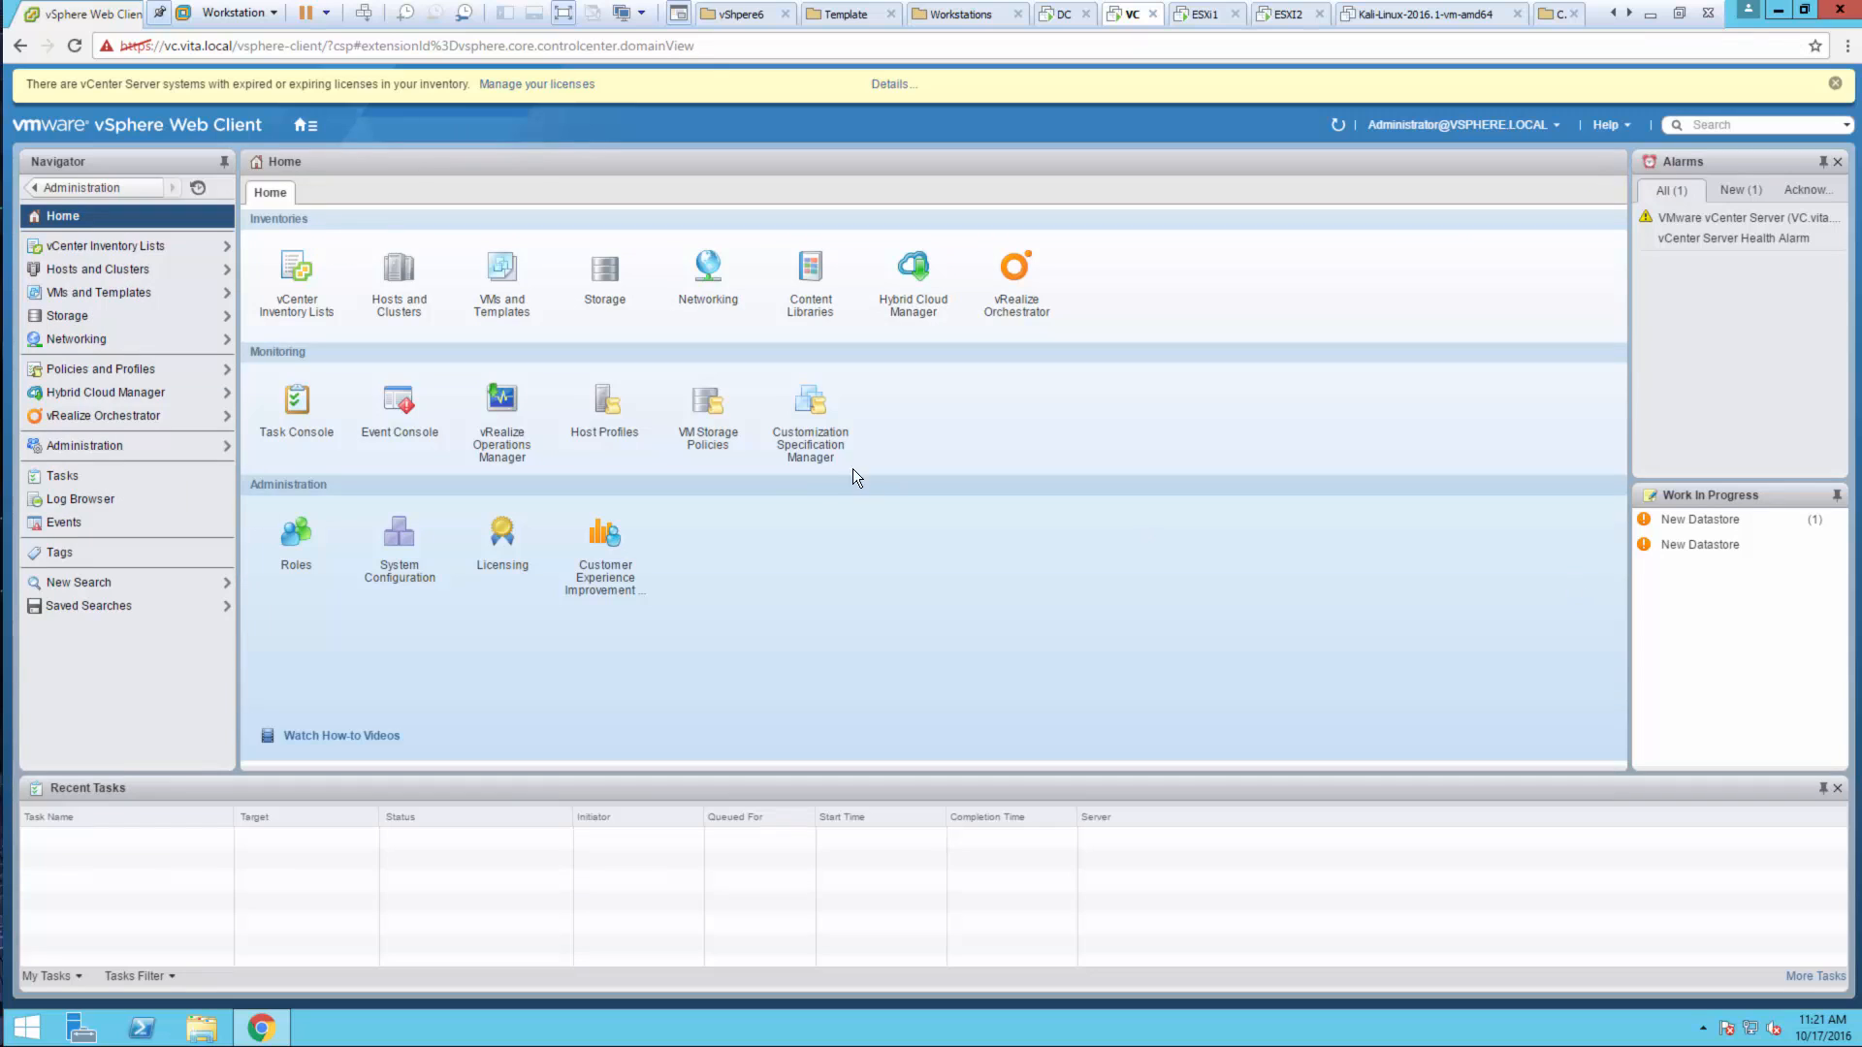
Select esxi1.vita.local and view vSwitch2 under Manage > Networking > Virtual switches
{"action": "left_click", "coordinate": [401, 272]}
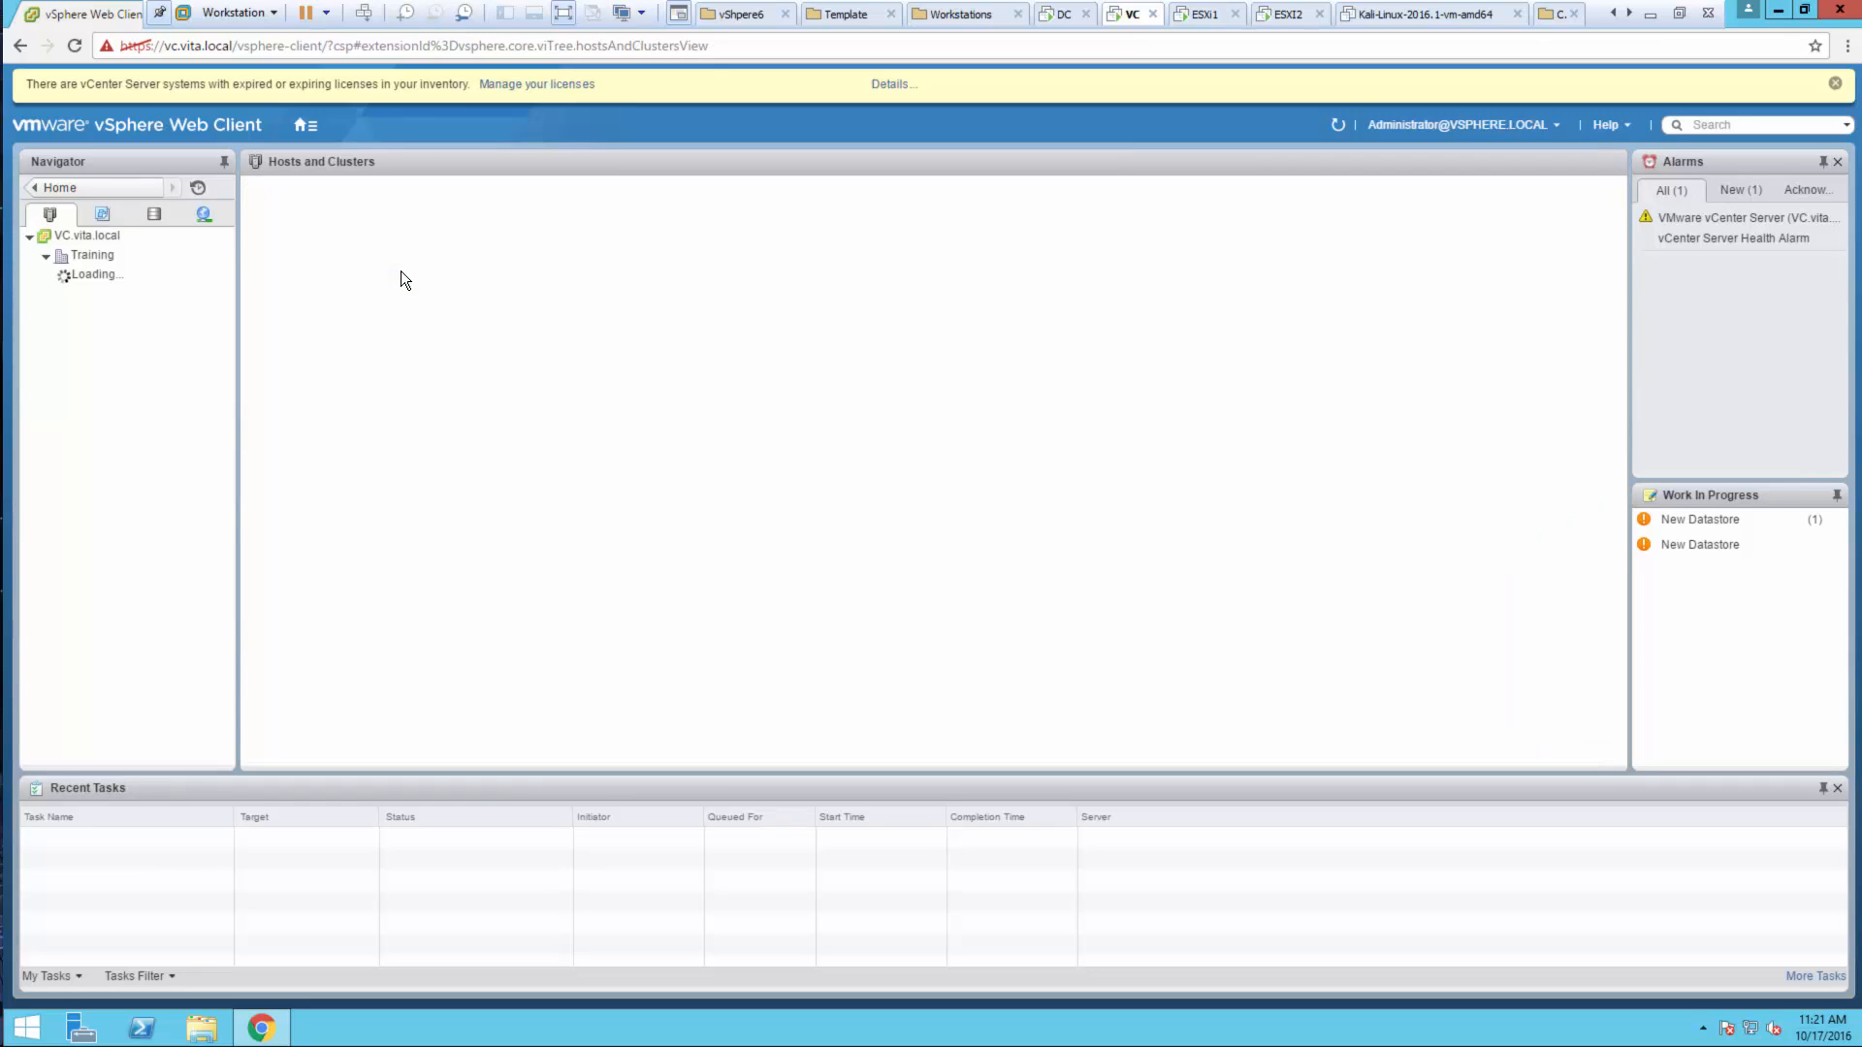
{"action": "left_click", "coordinate": [148, 275]}
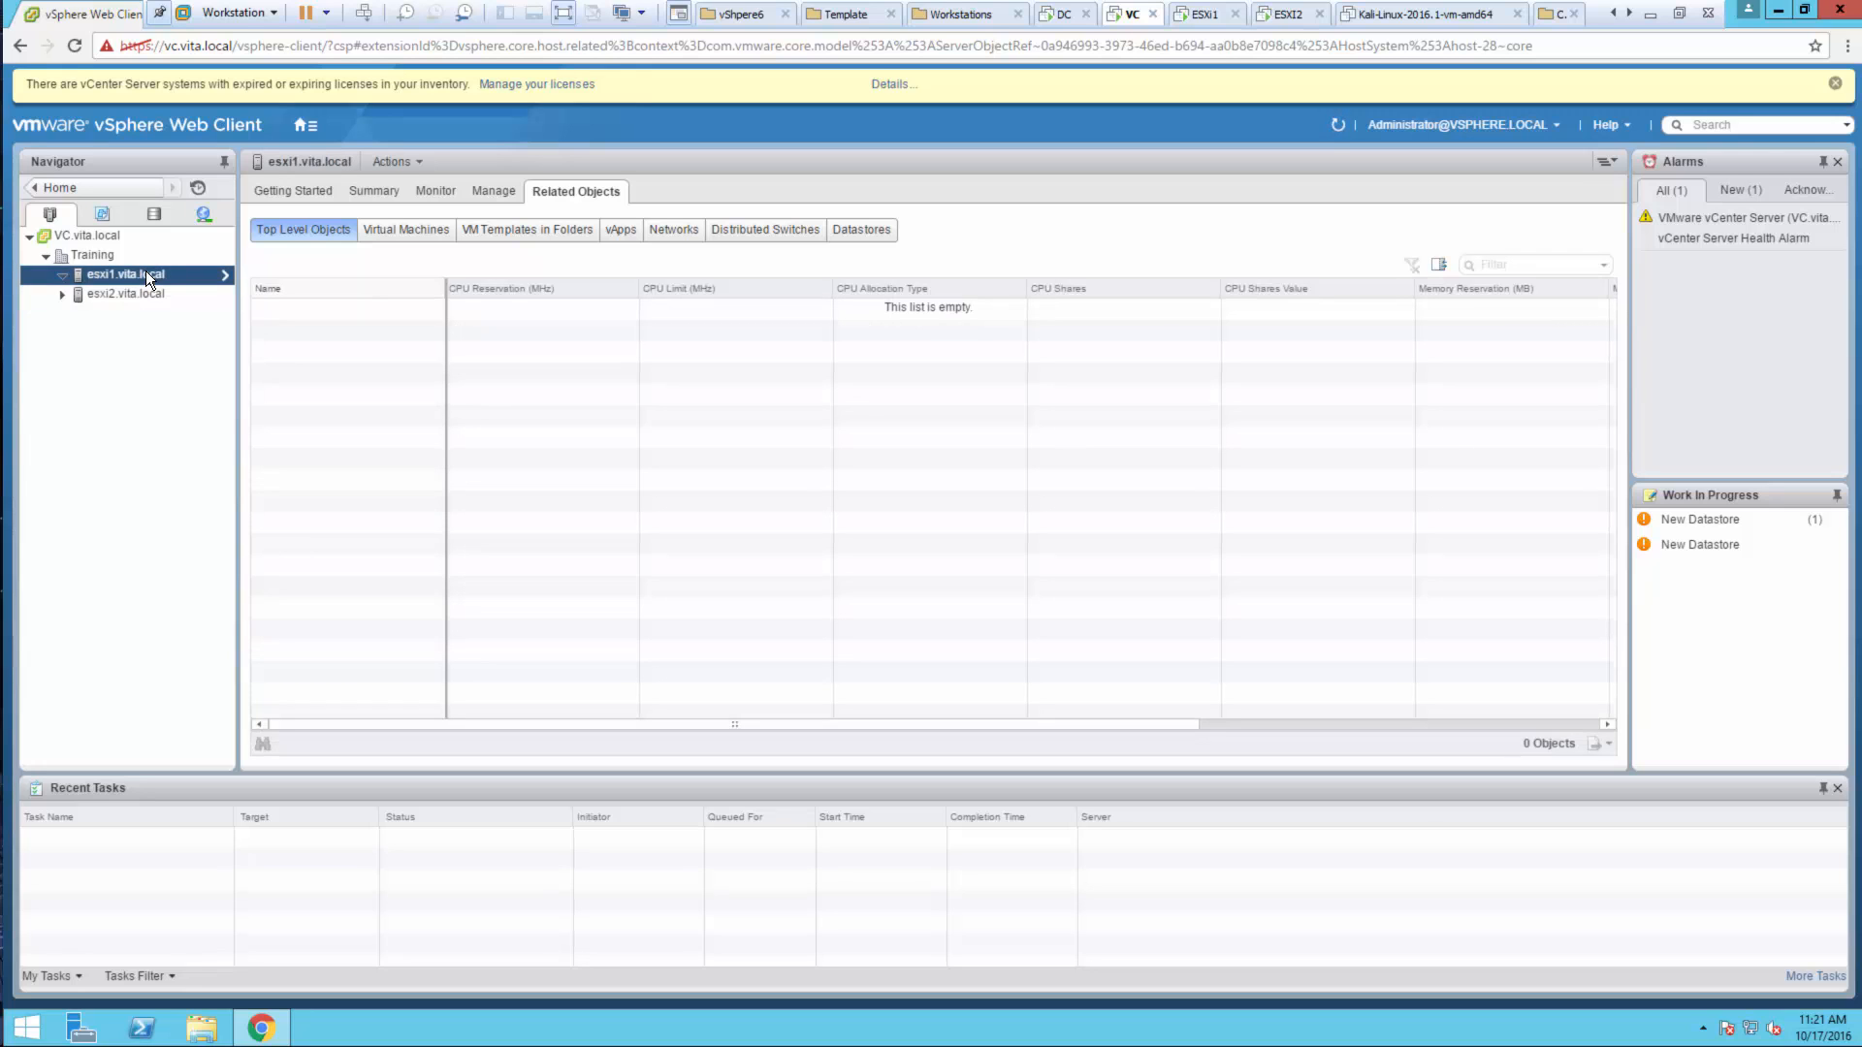
{"action": "left_click", "coordinate": [492, 192]}
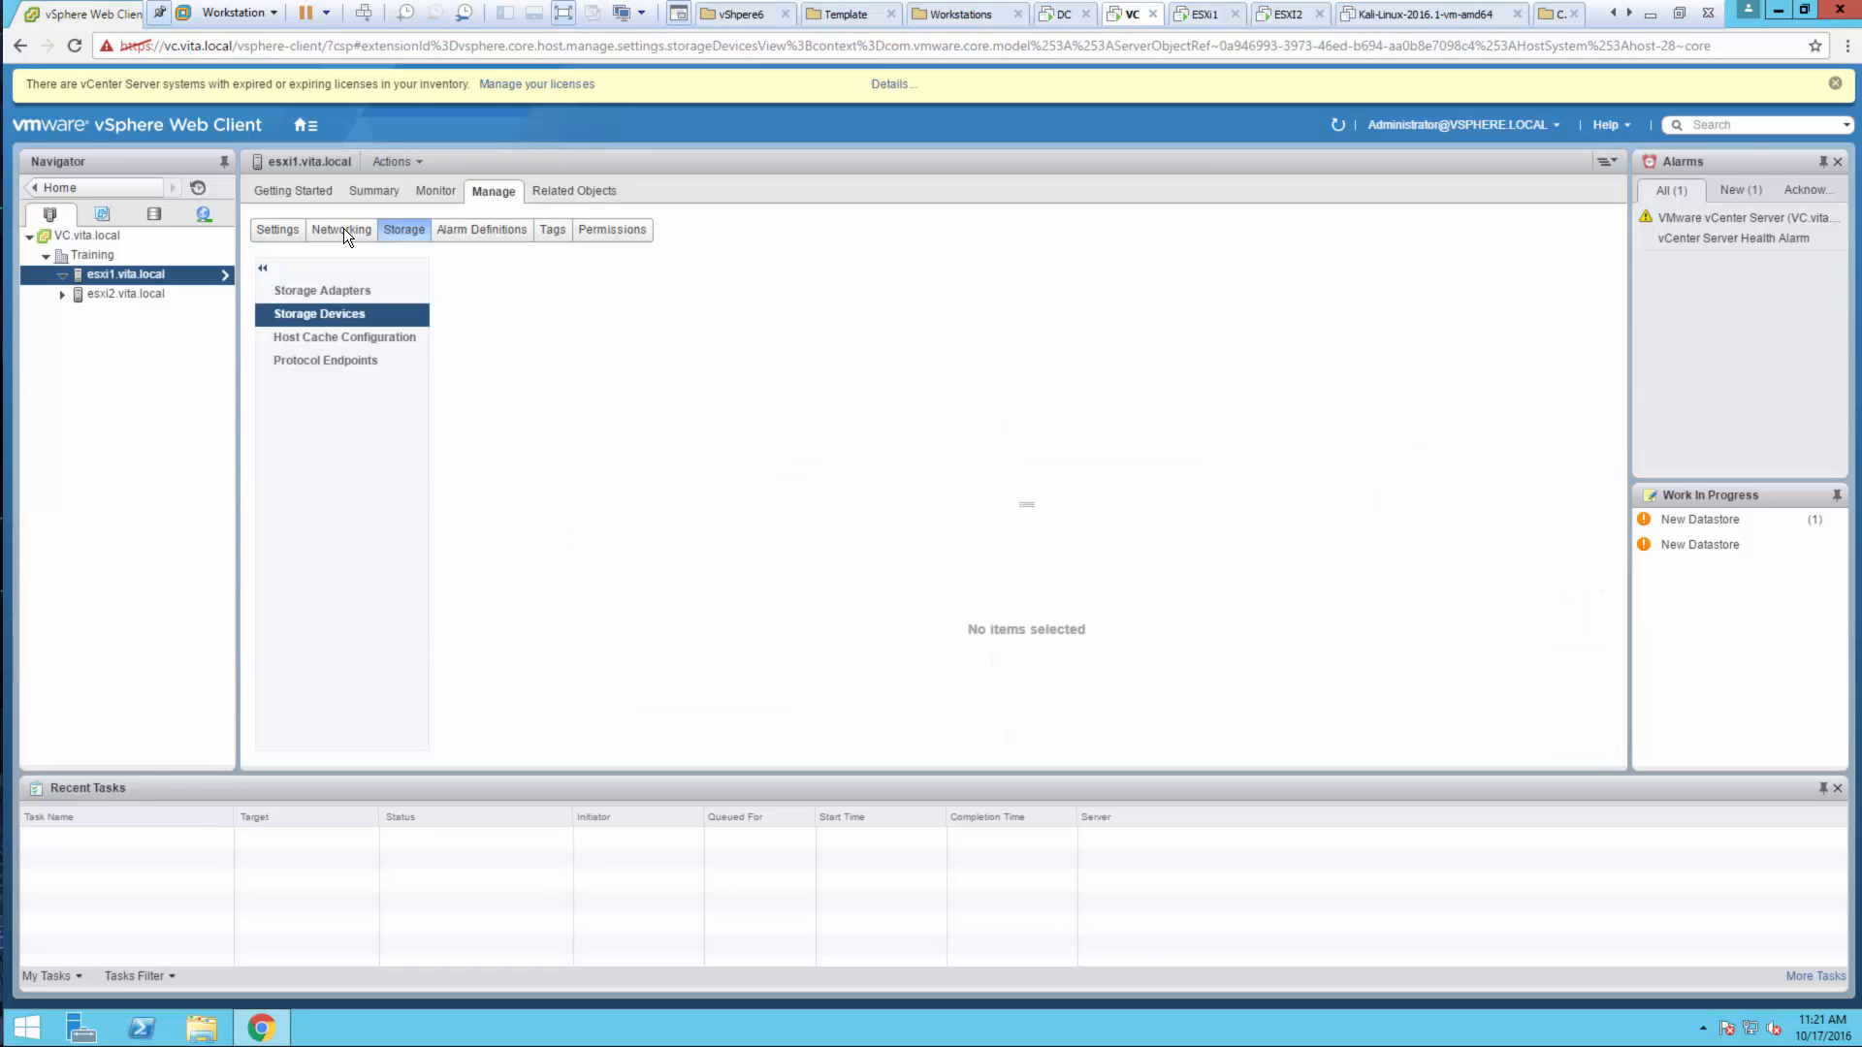
{"action": "left_click", "coordinate": [343, 229]}
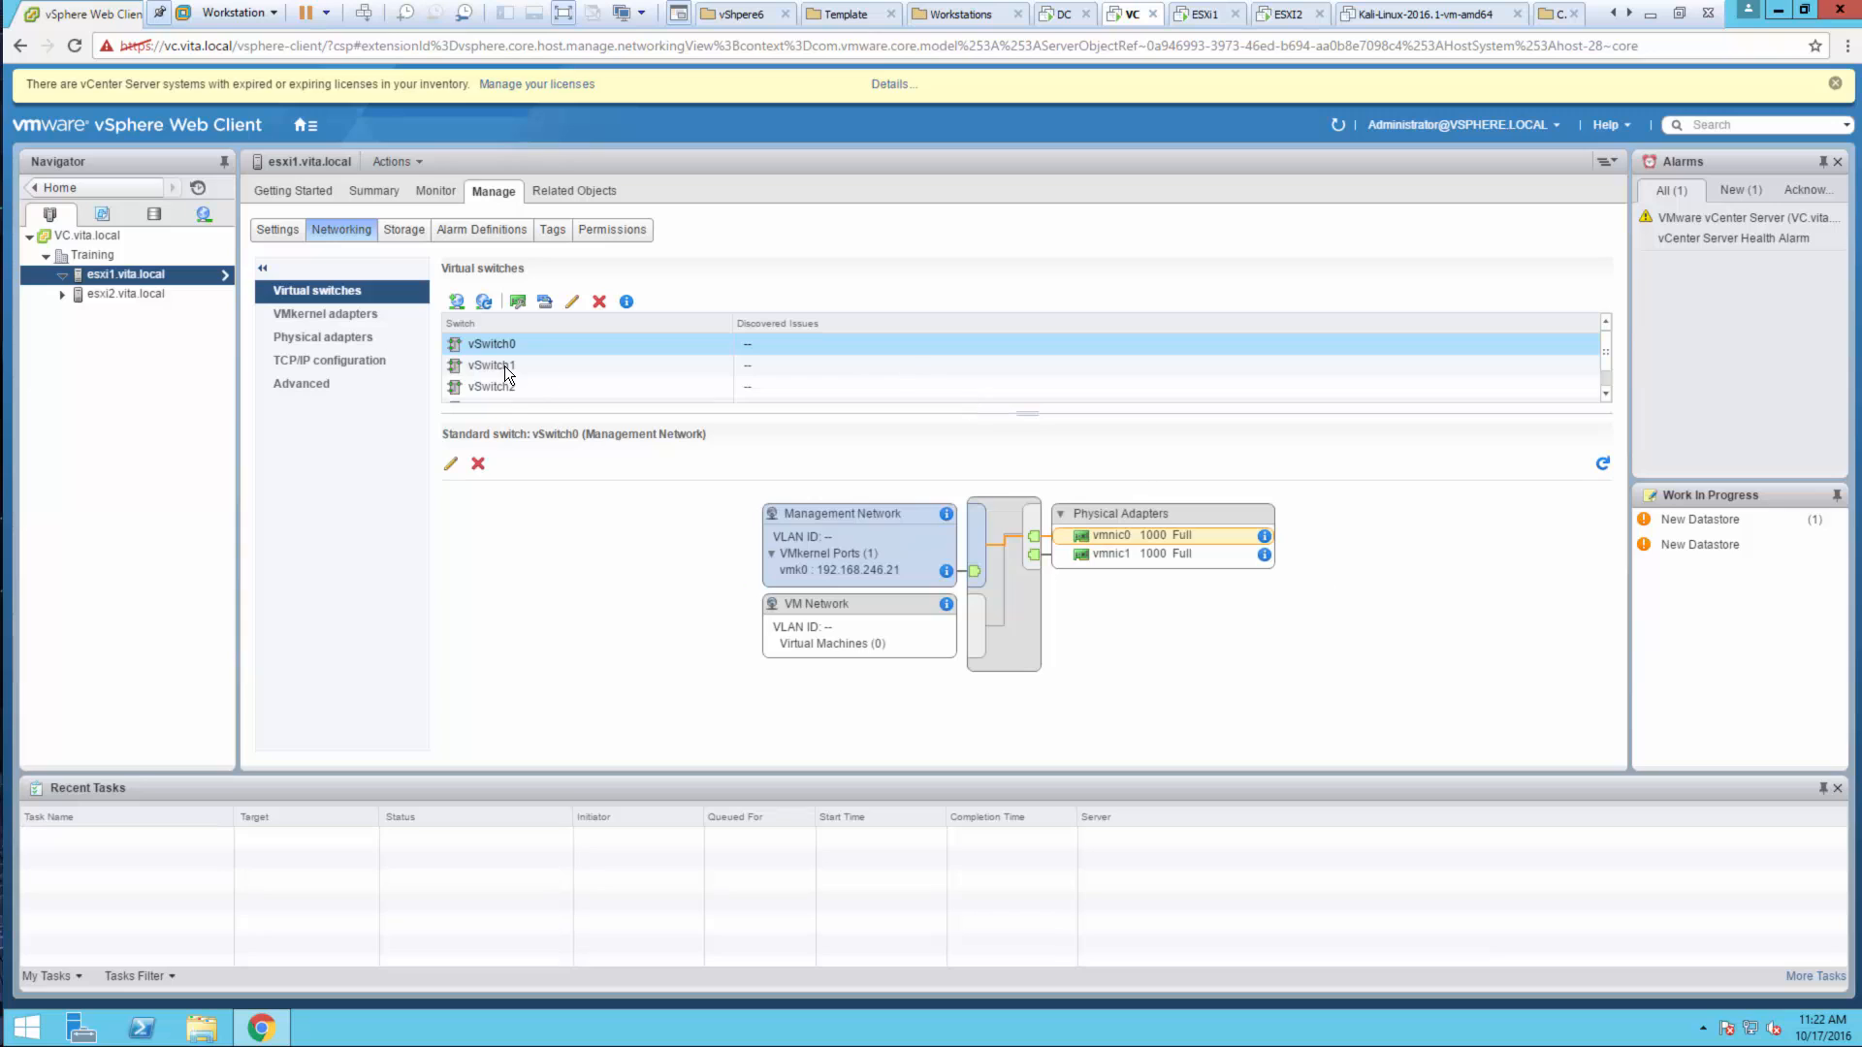
{"action": "left_click", "coordinate": [485, 385]}
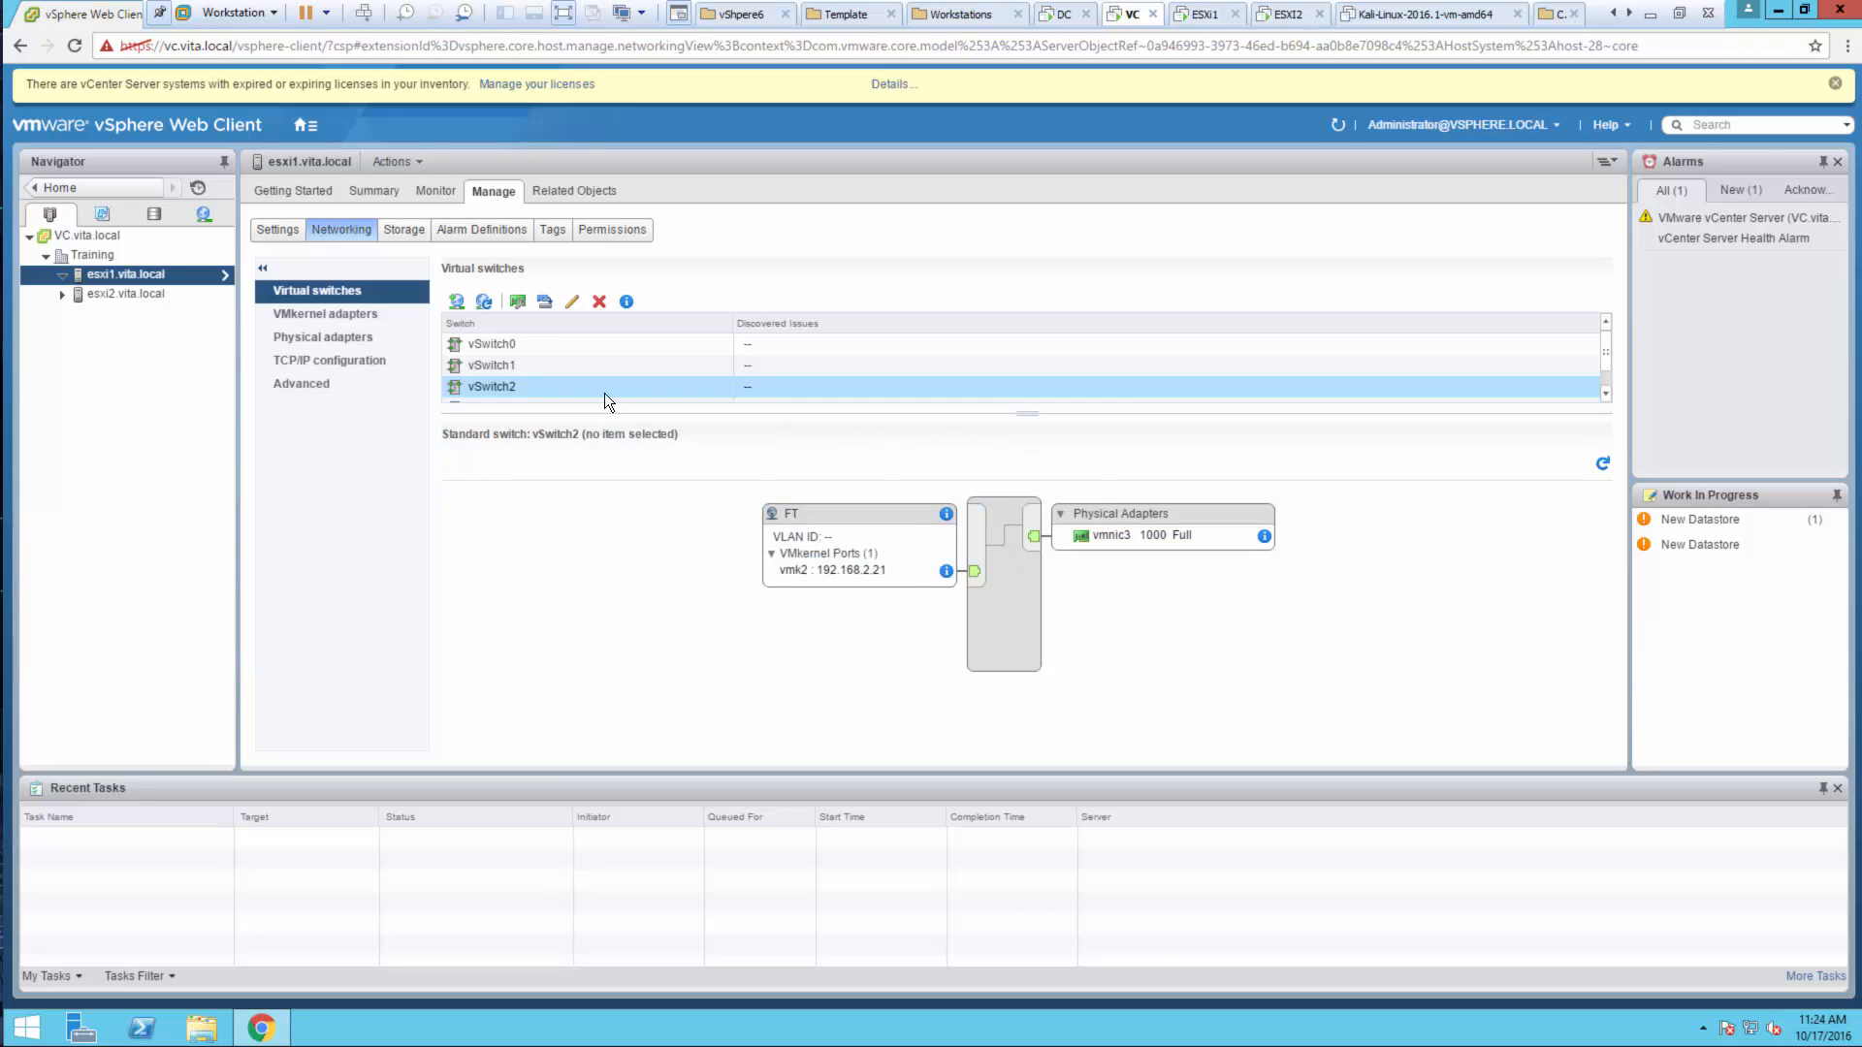
Remove vmnic3 from vSwitch2's active adapters and accept the connectivity-loss warning
{"action": "left_click", "coordinate": [518, 302]}
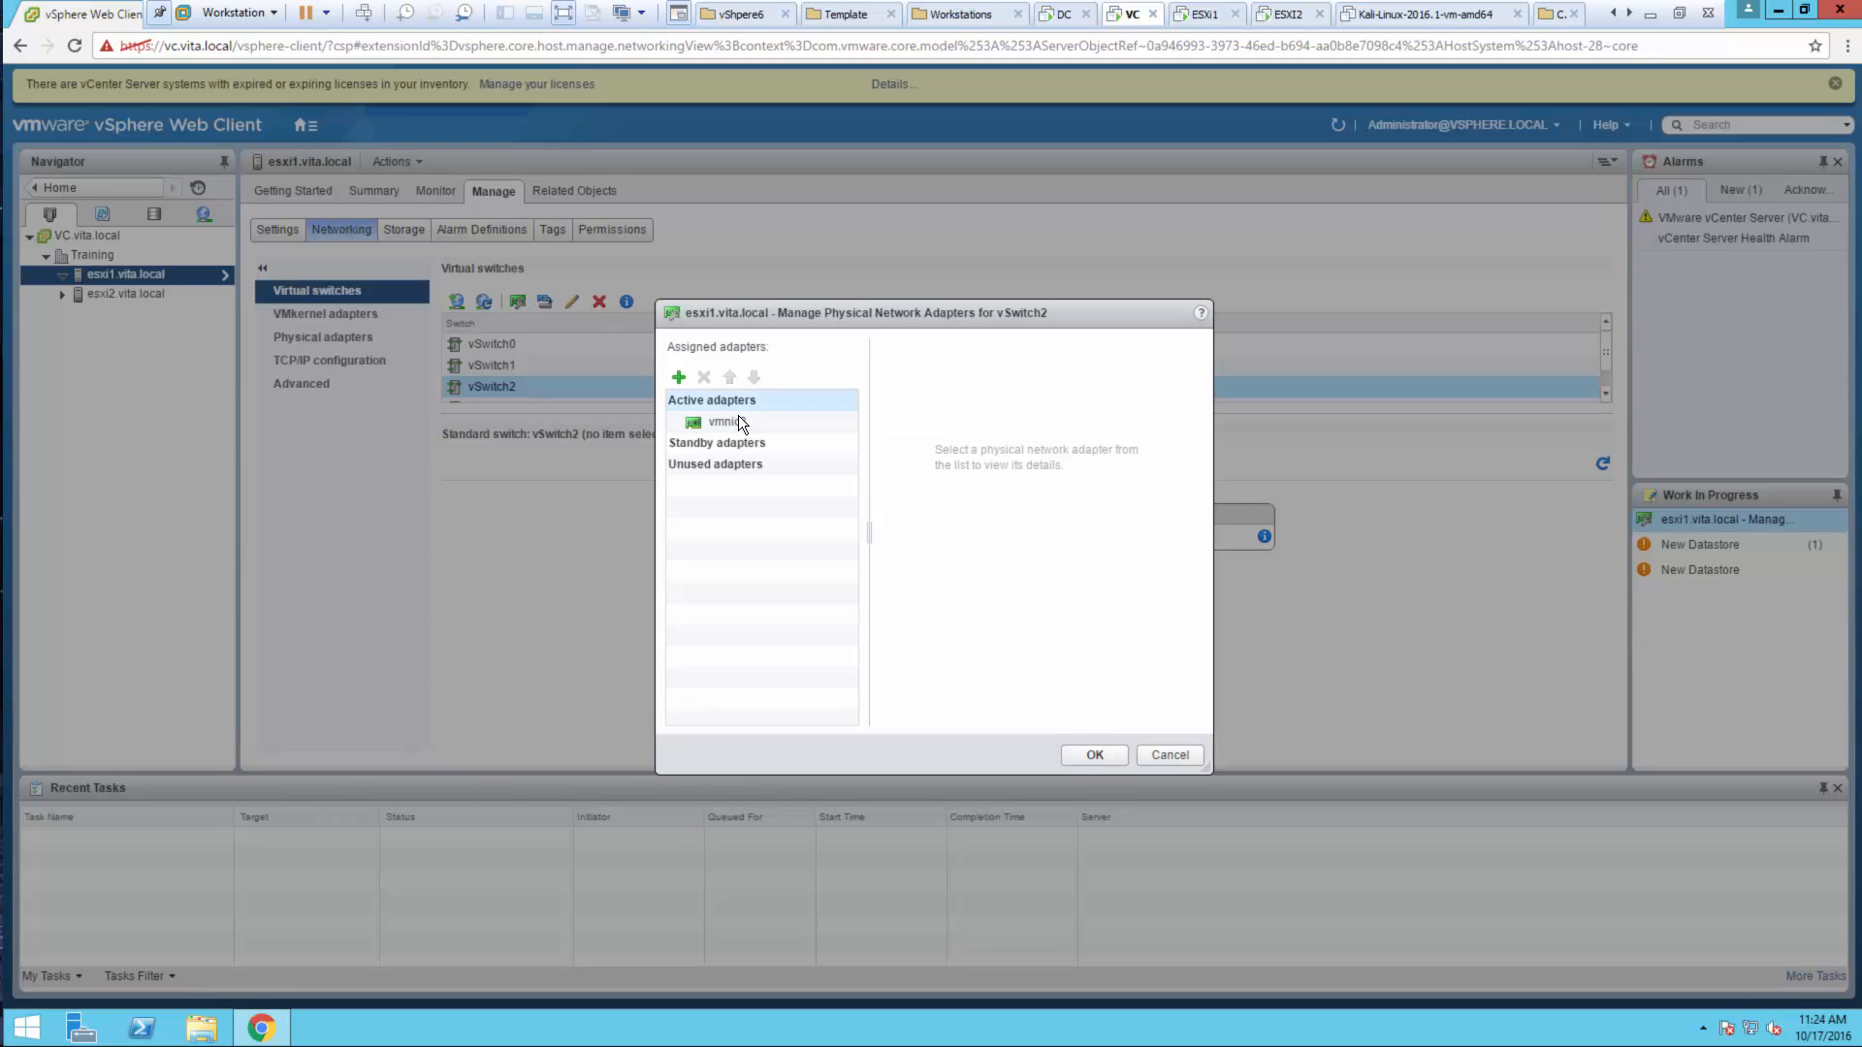
{"action": "left_click", "coordinate": [737, 417]}
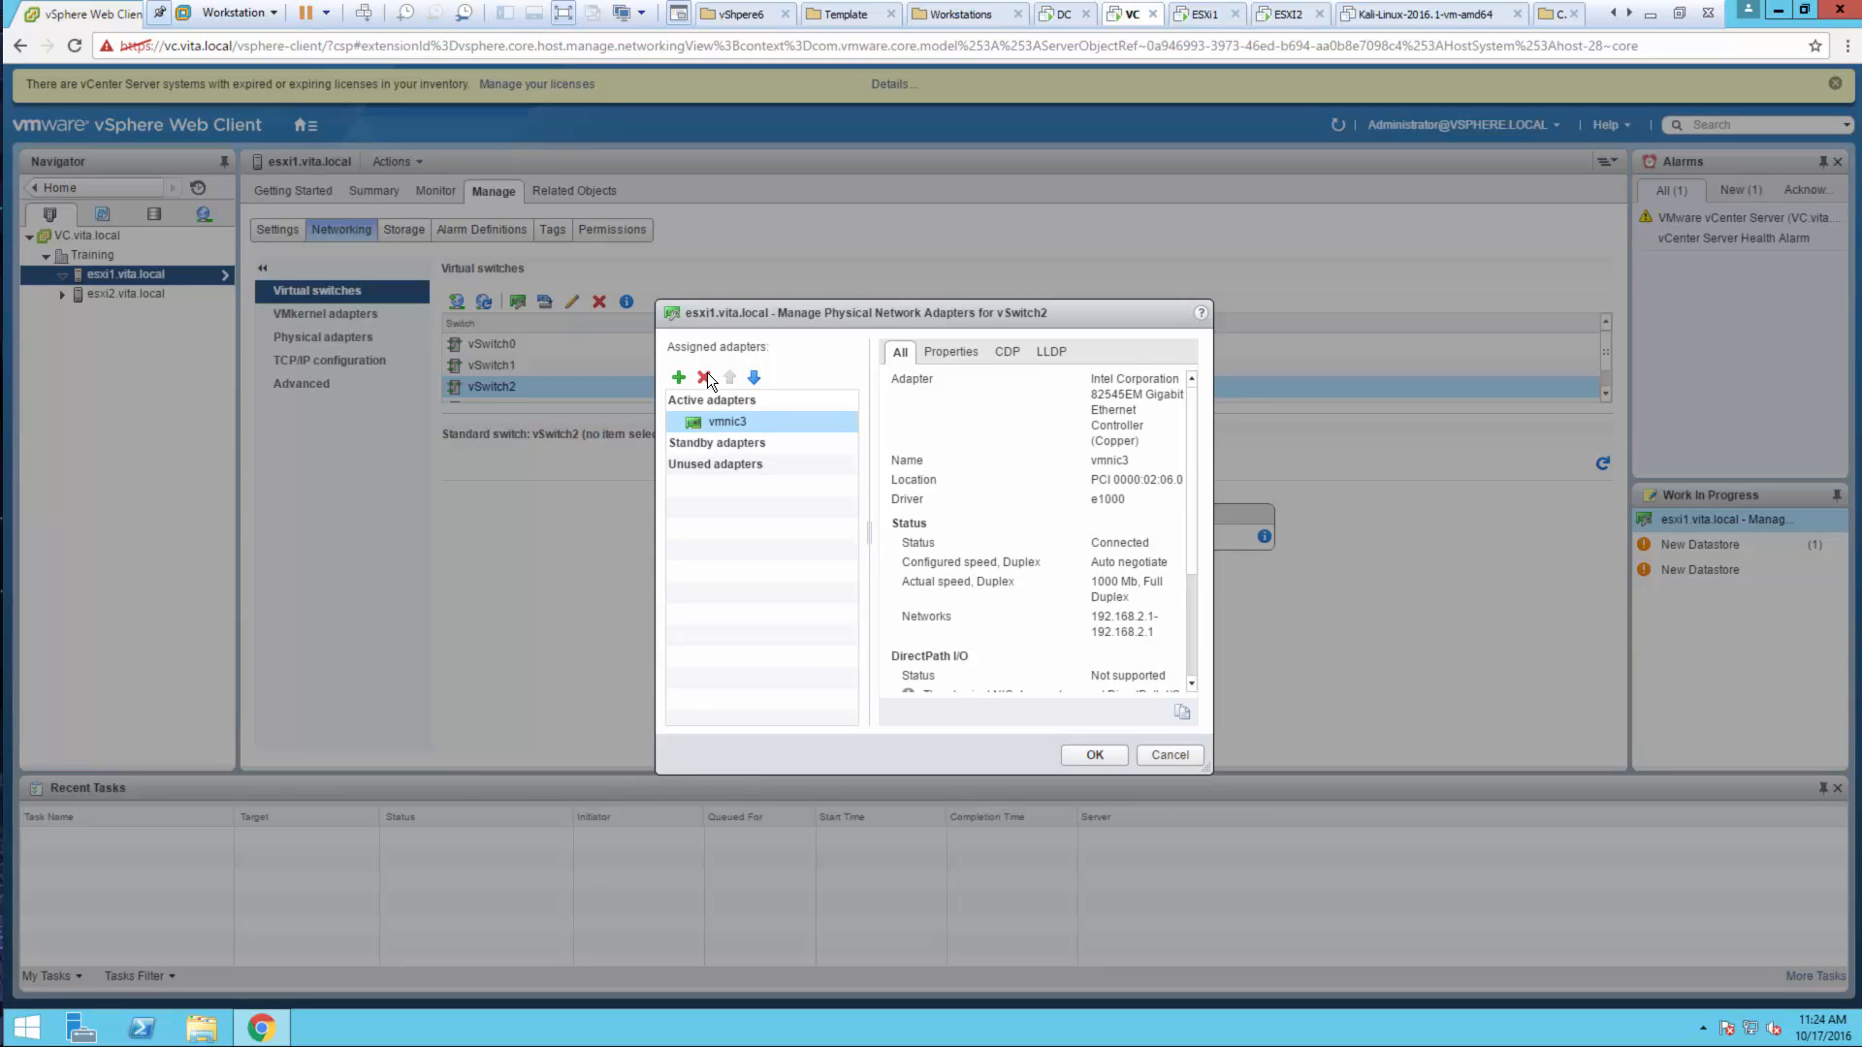
{"action": "left_click", "coordinate": [704, 378]}
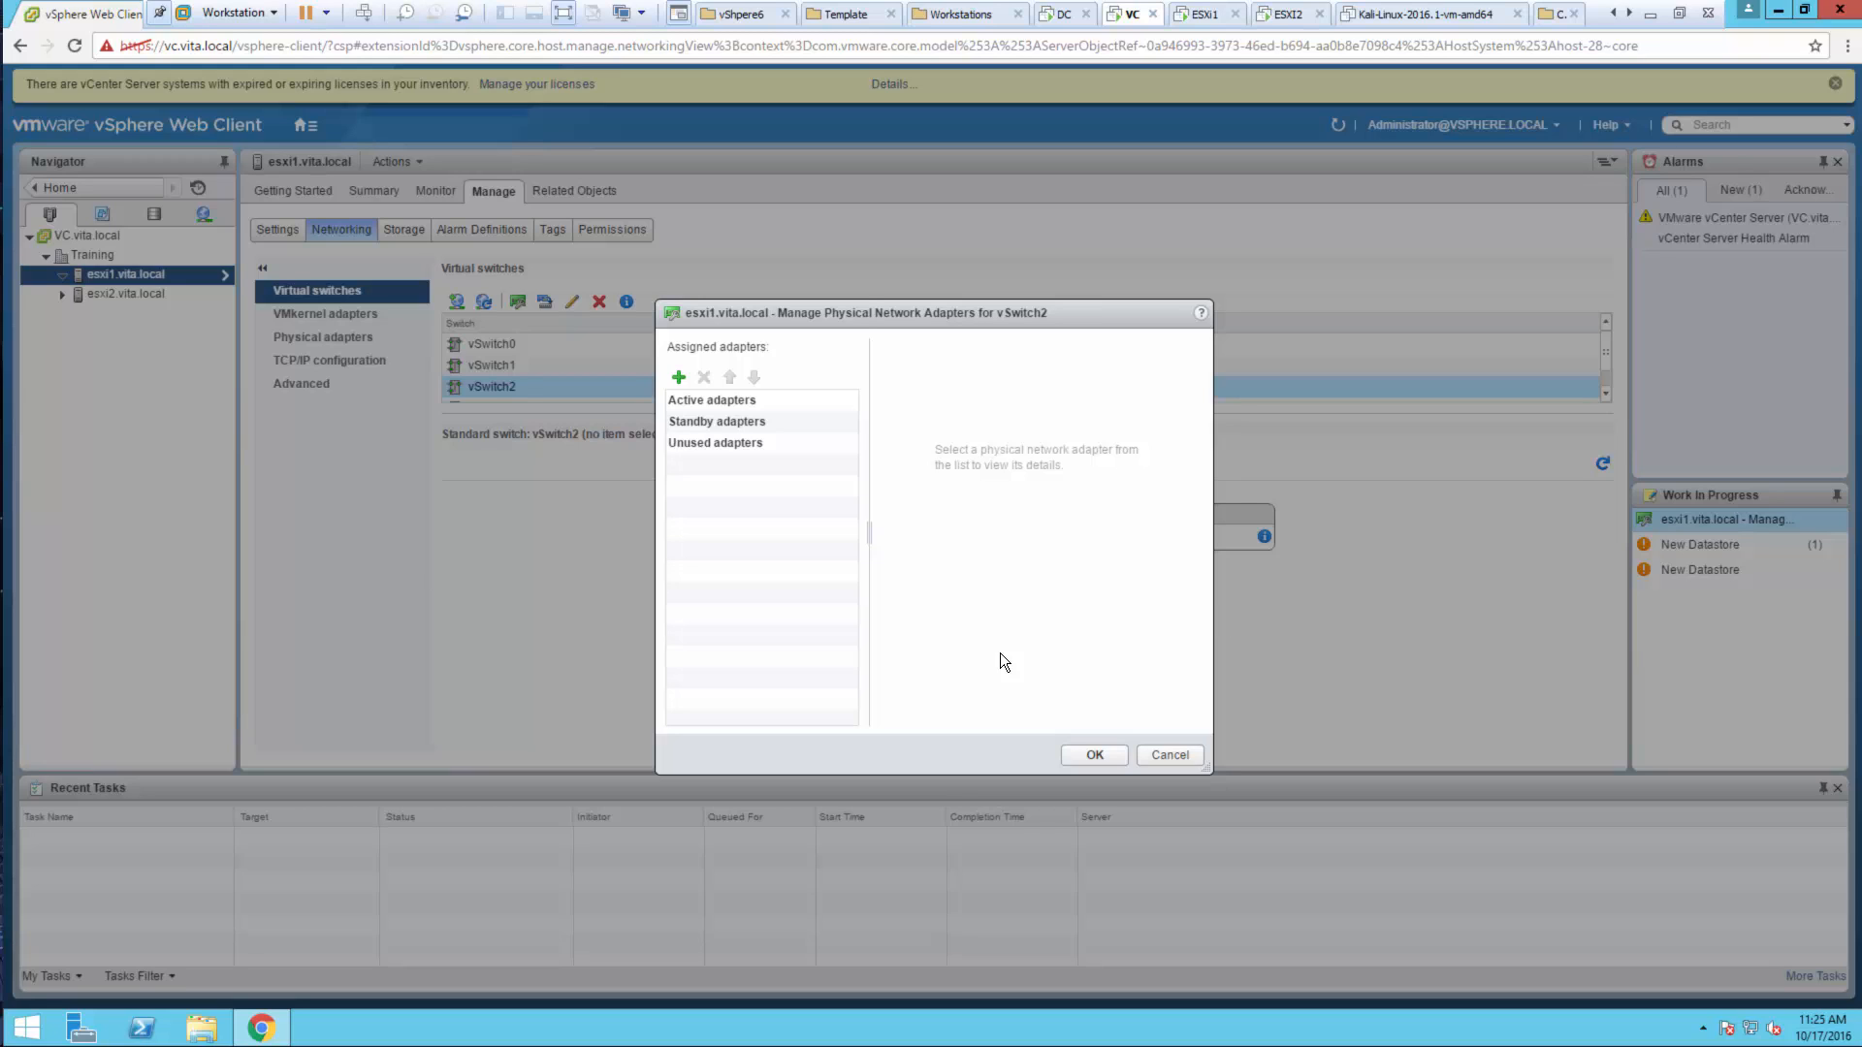
{"action": "left_click", "coordinate": [1082, 759]}
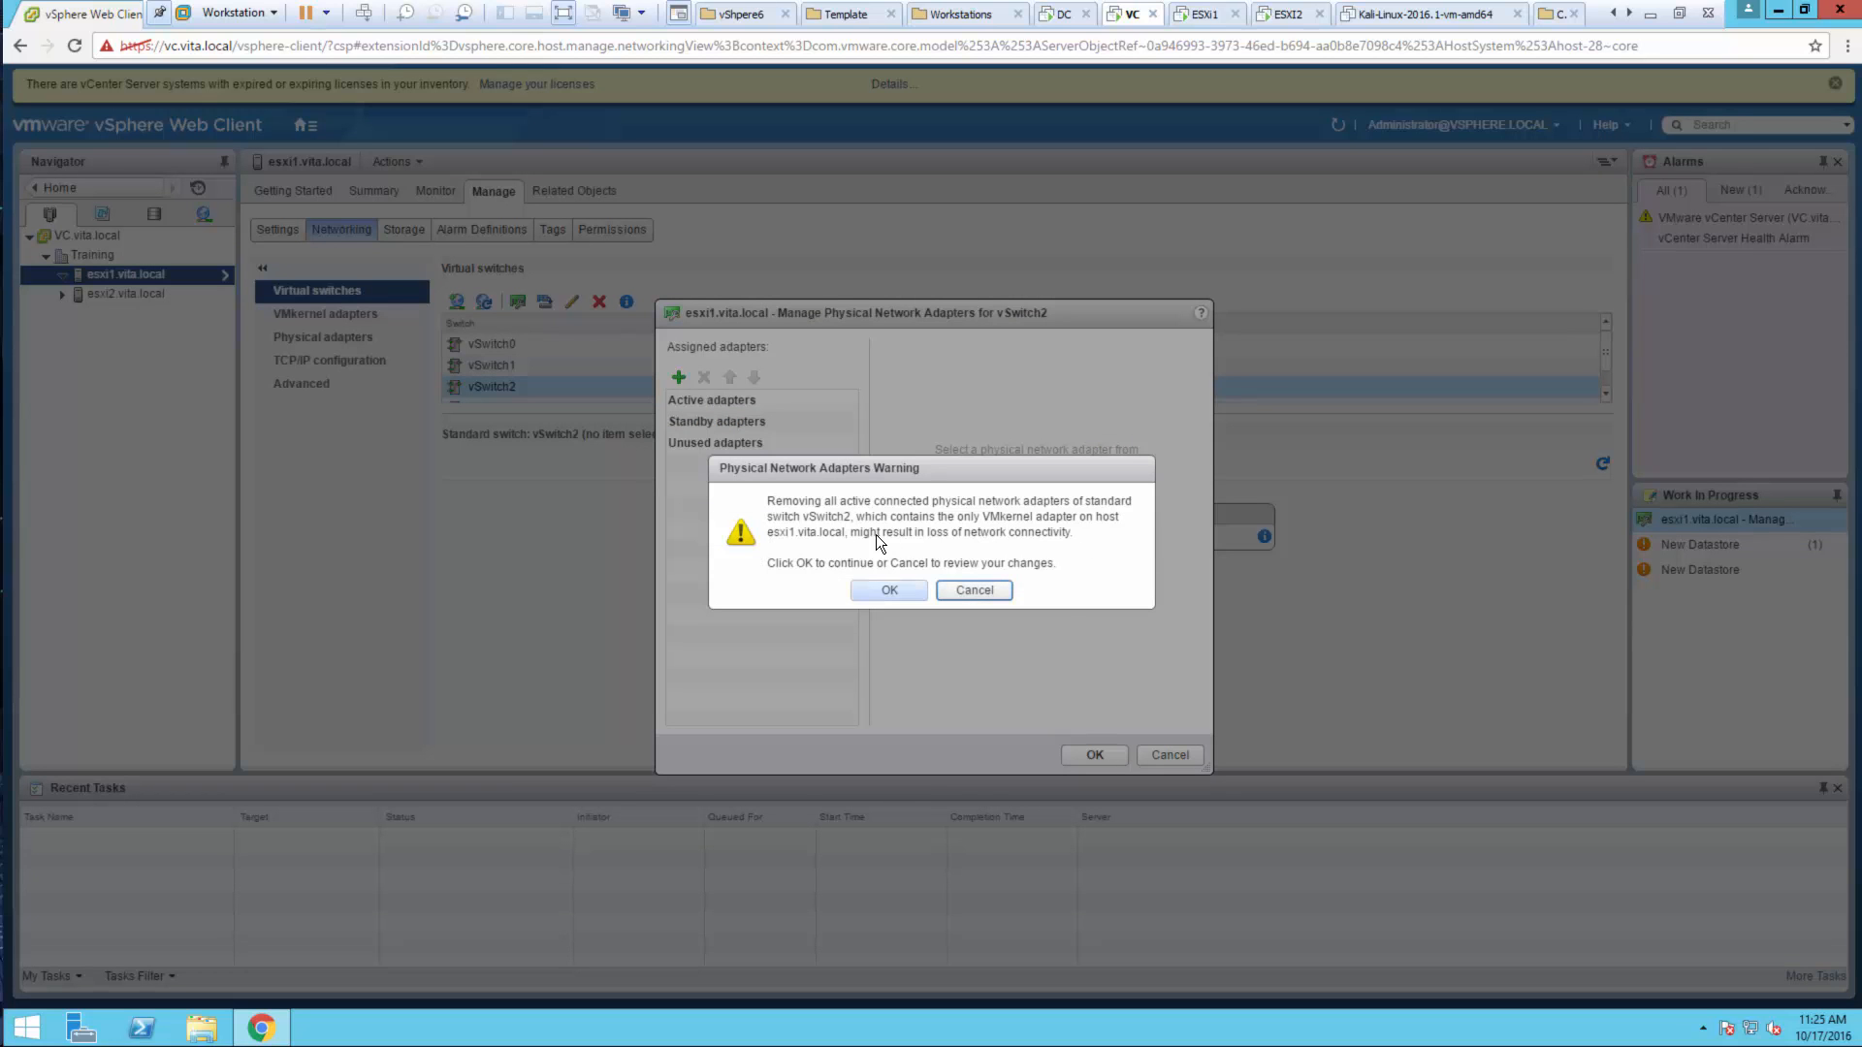
{"action": "left_click", "coordinate": [874, 594]}
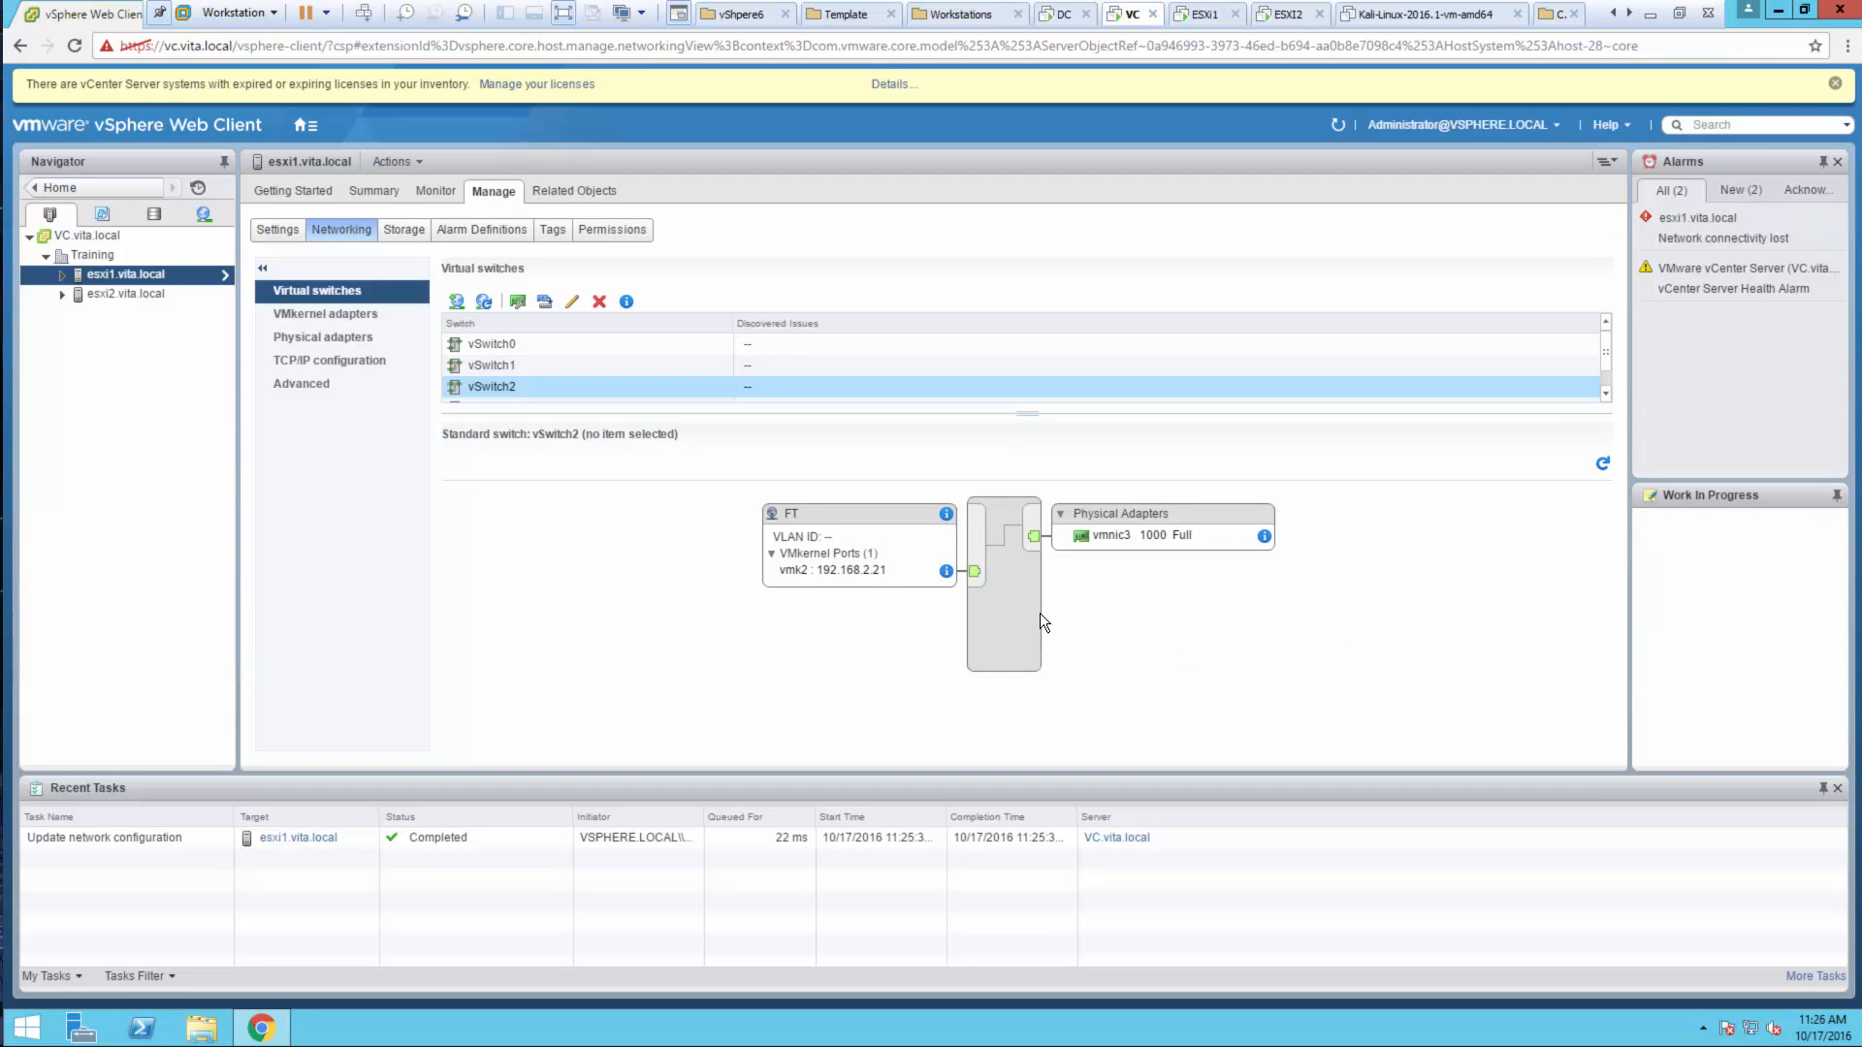
Remove vSwitch2 from esxi1.vita.local, confirming with Yes
{"action": "left_click", "coordinate": [594, 303]}
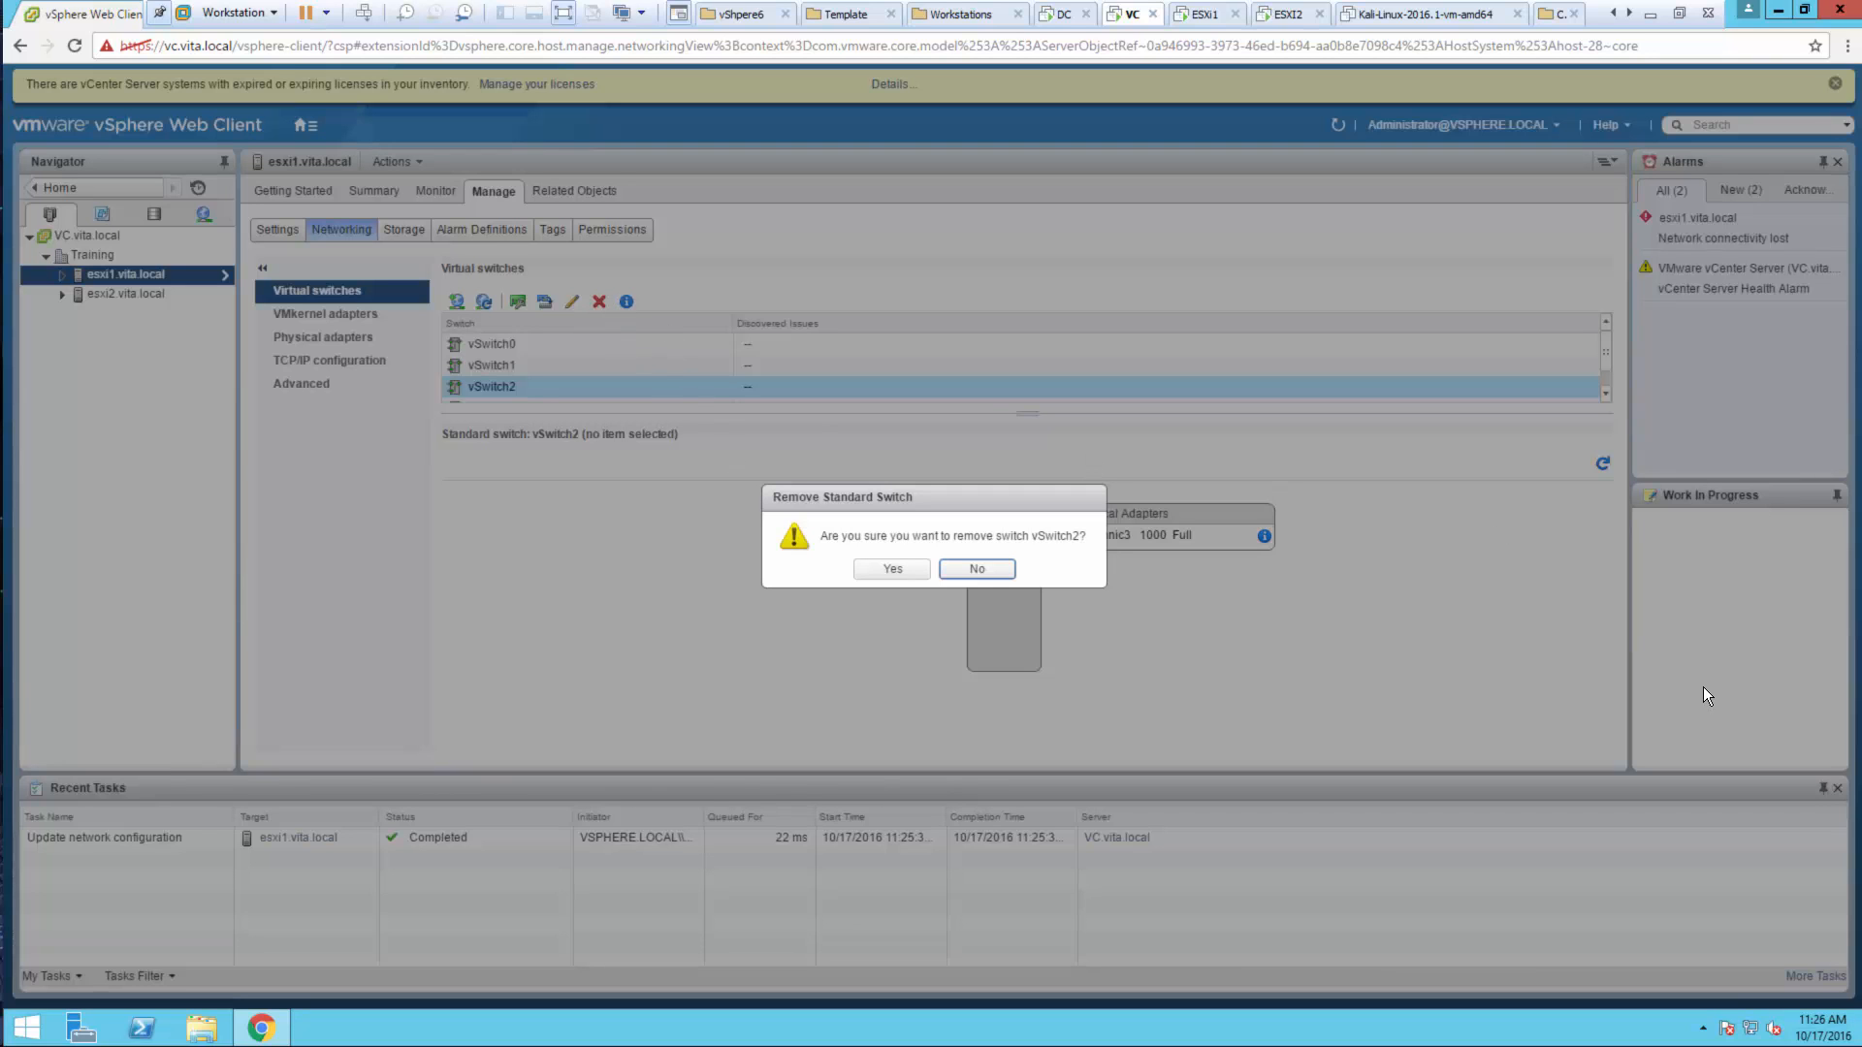
{"action": "left_click", "coordinate": [882, 568]}
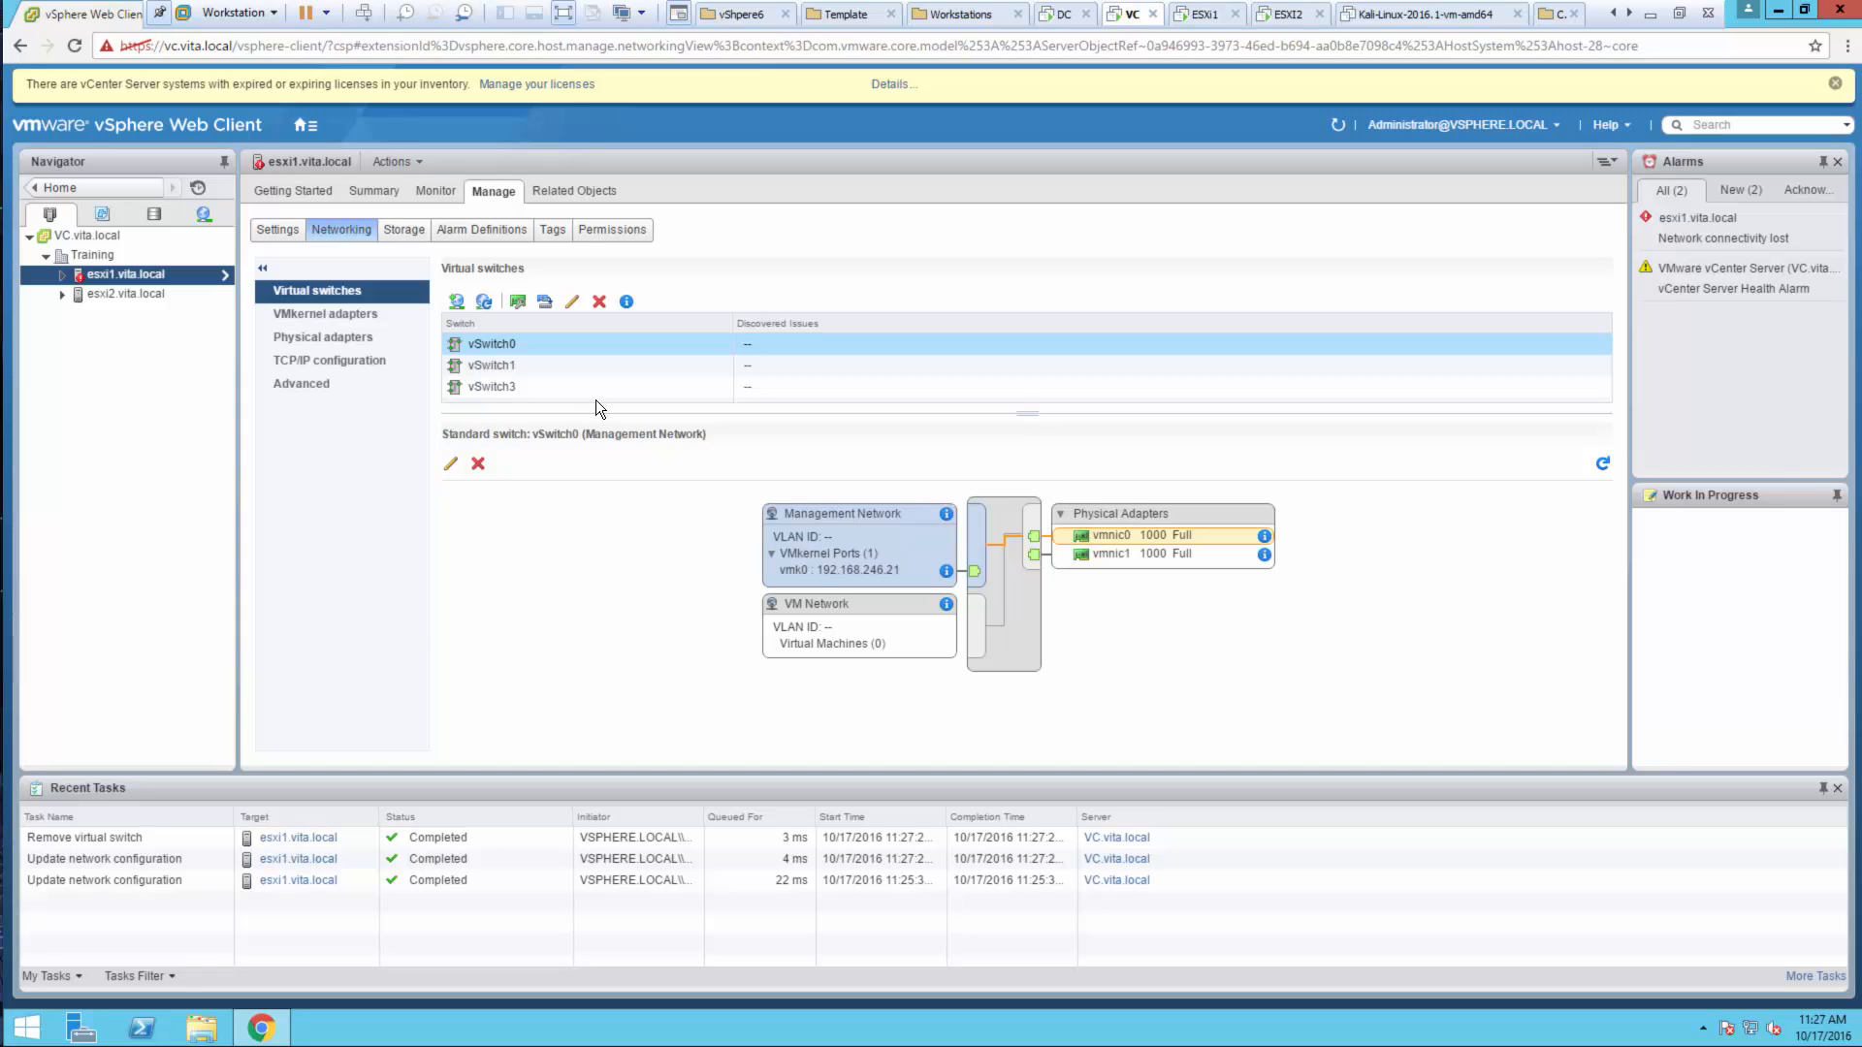
{"action": "left_click", "coordinate": [551, 384], "text": "ctrl"}
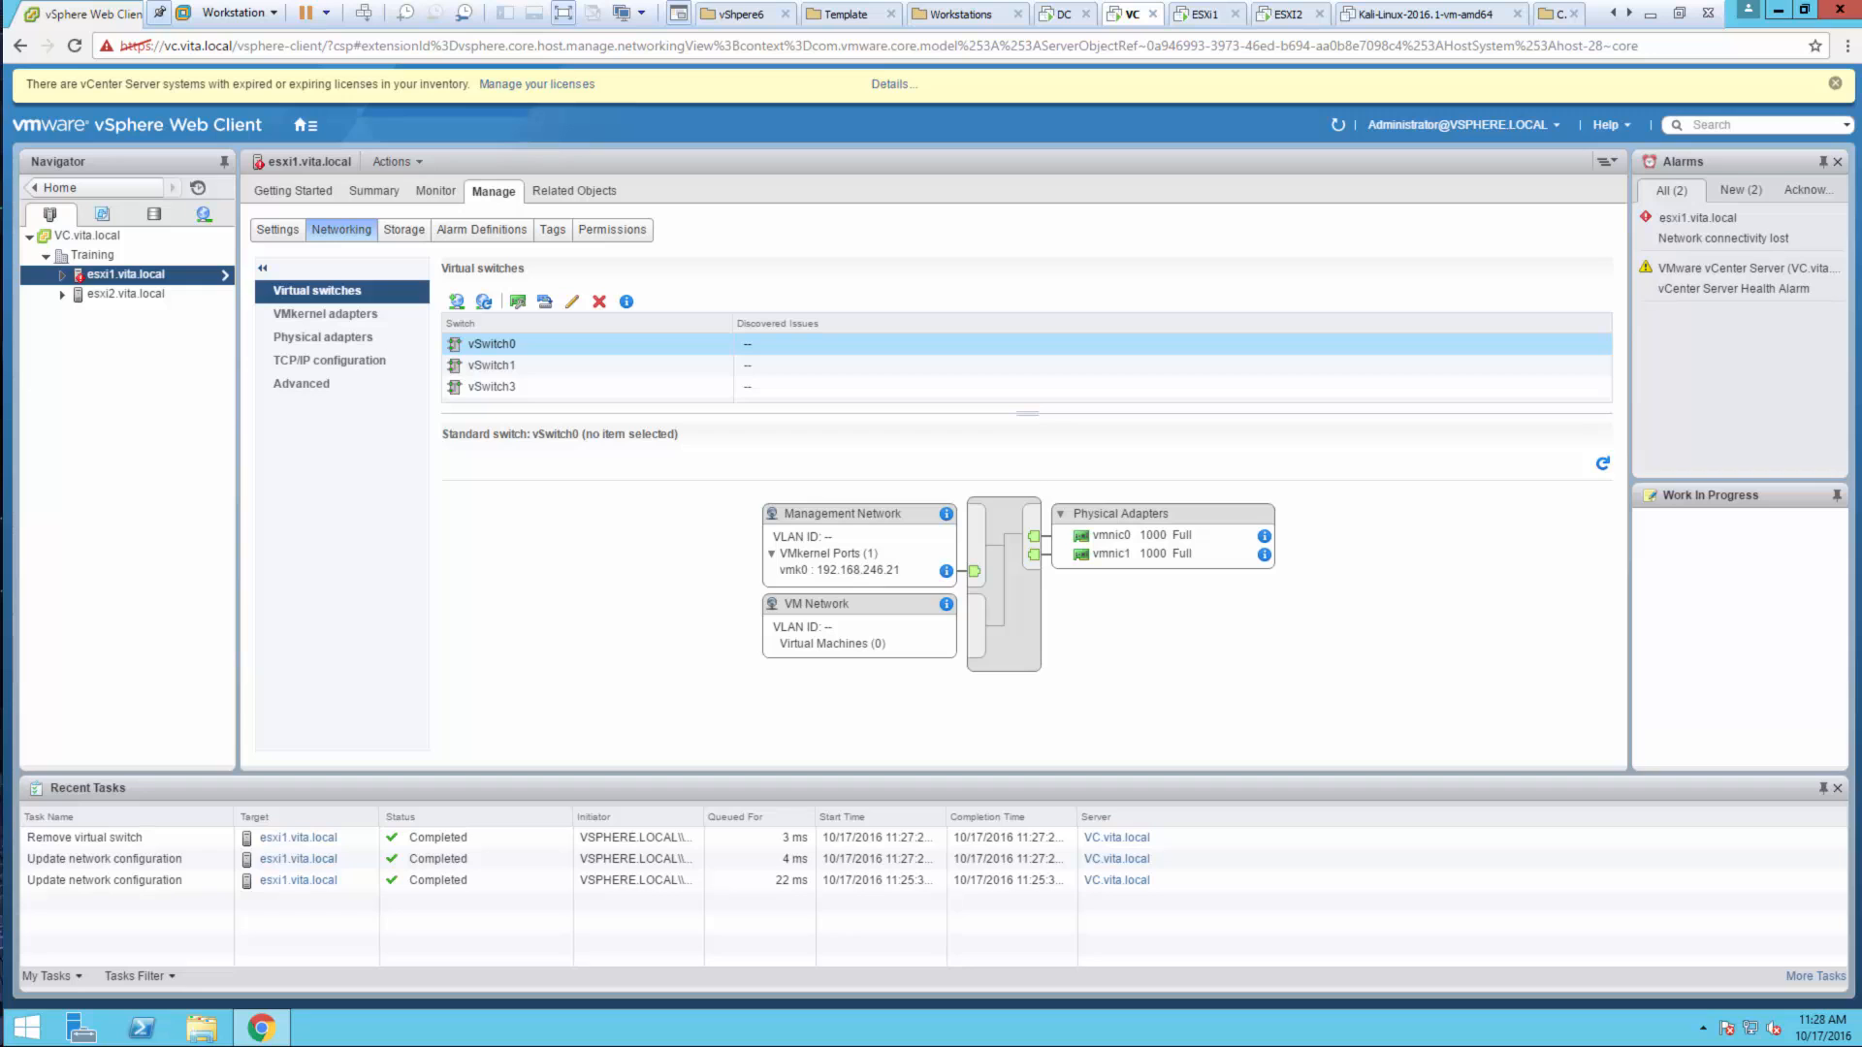
Start adding a VMkernel adapter on a new standard switch with vmnic3 as active adapter
{"action": "left_click", "coordinate": [456, 303]}
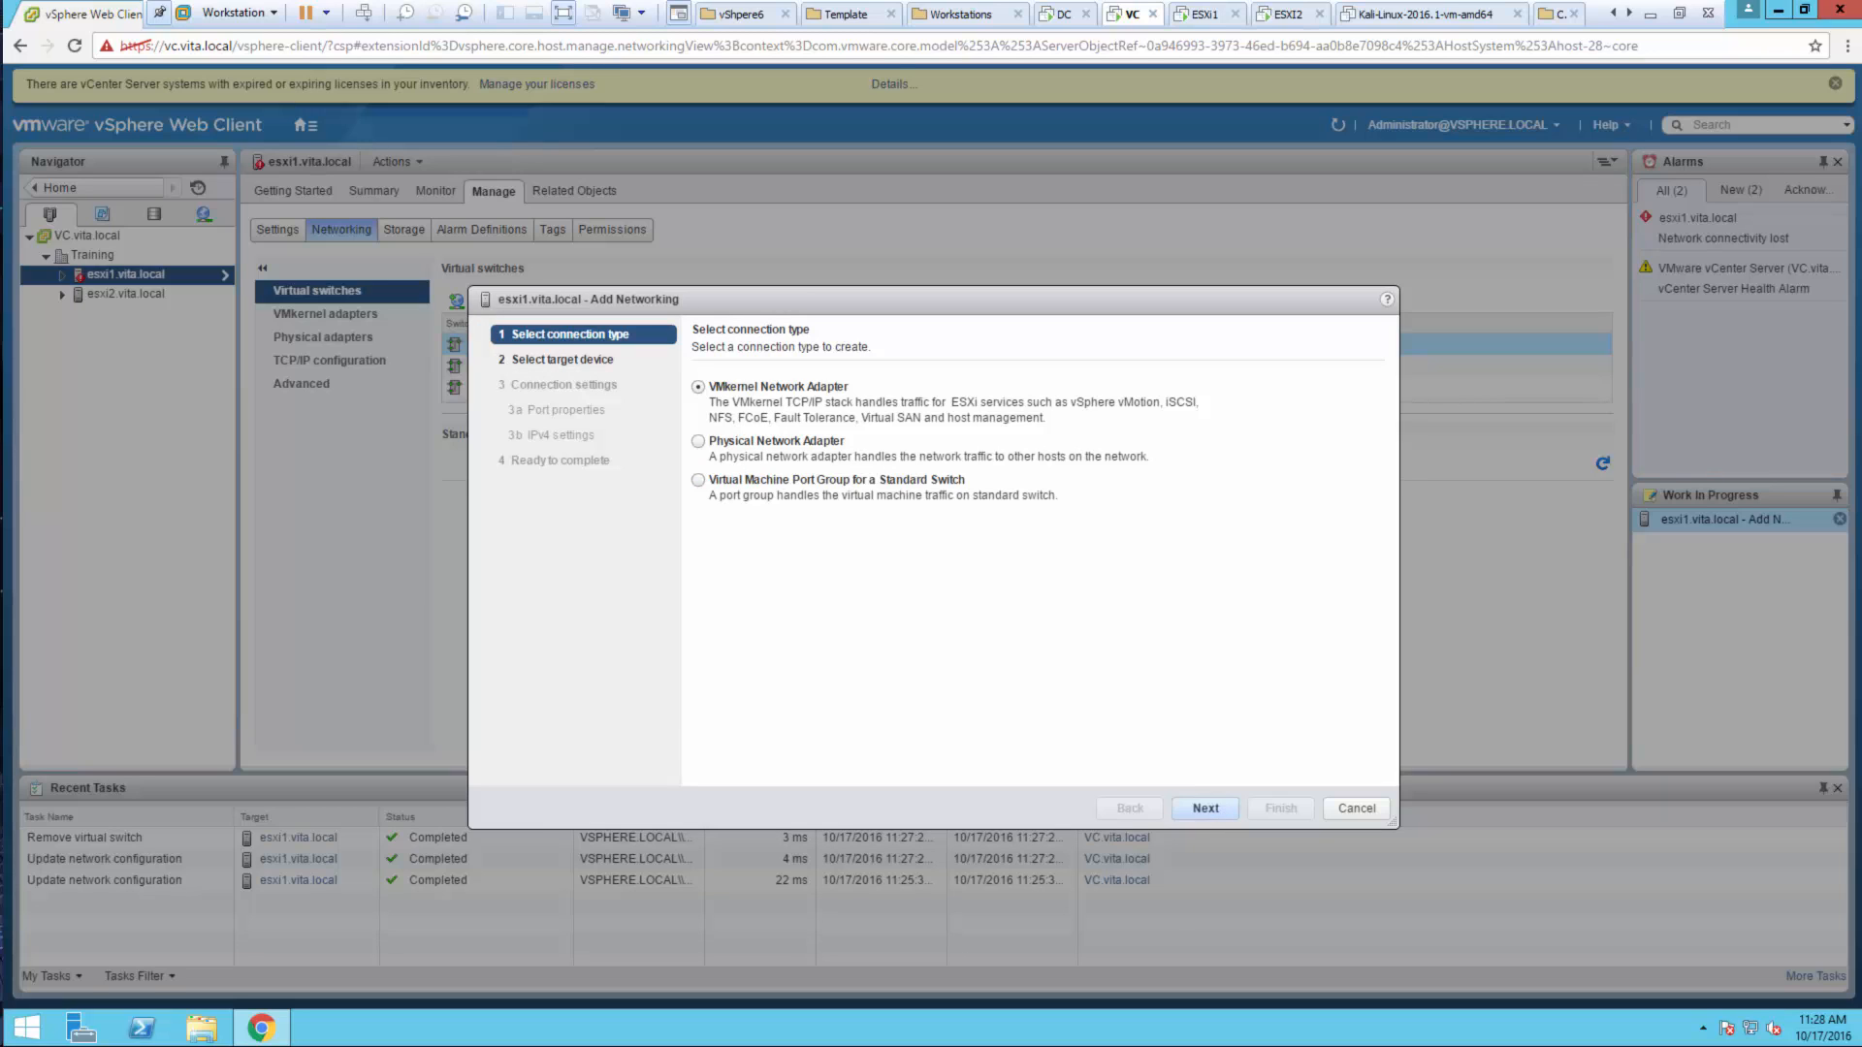
{"action": "left_click", "coordinate": [1202, 807]}
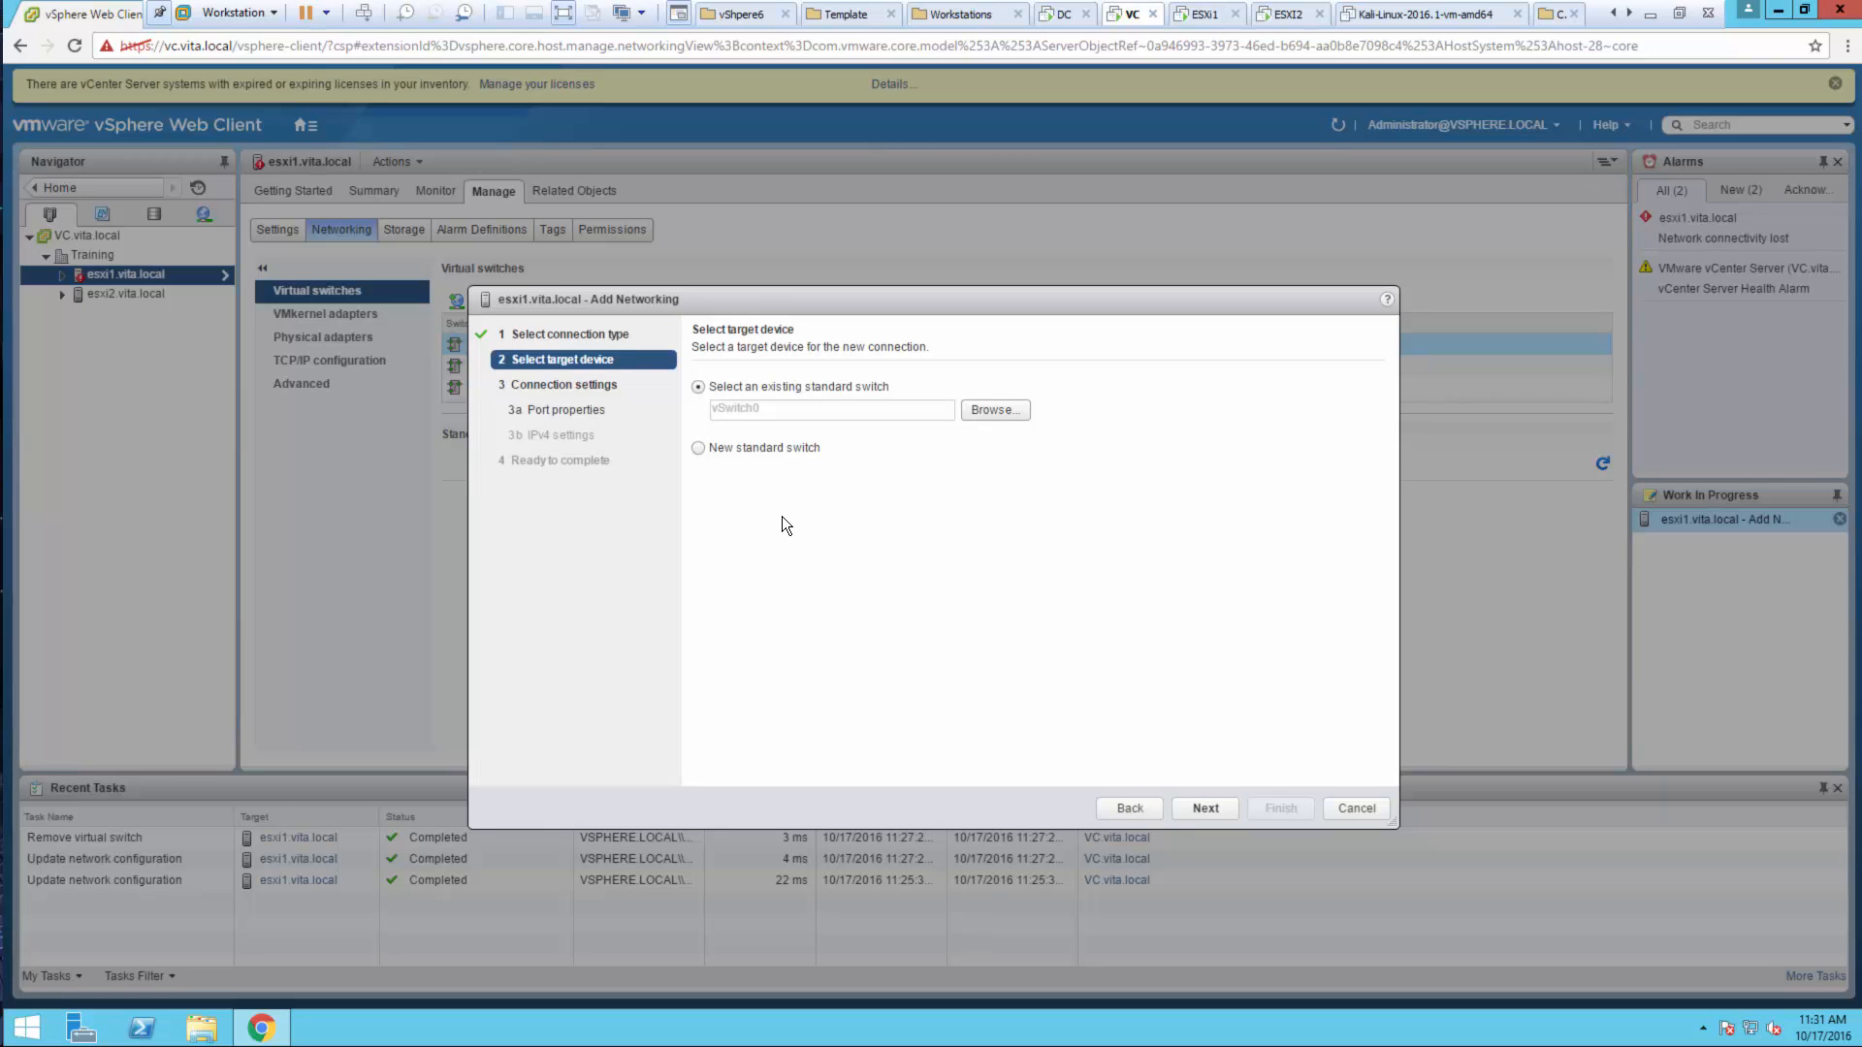
{"action": "left_click", "coordinate": [745, 451]}
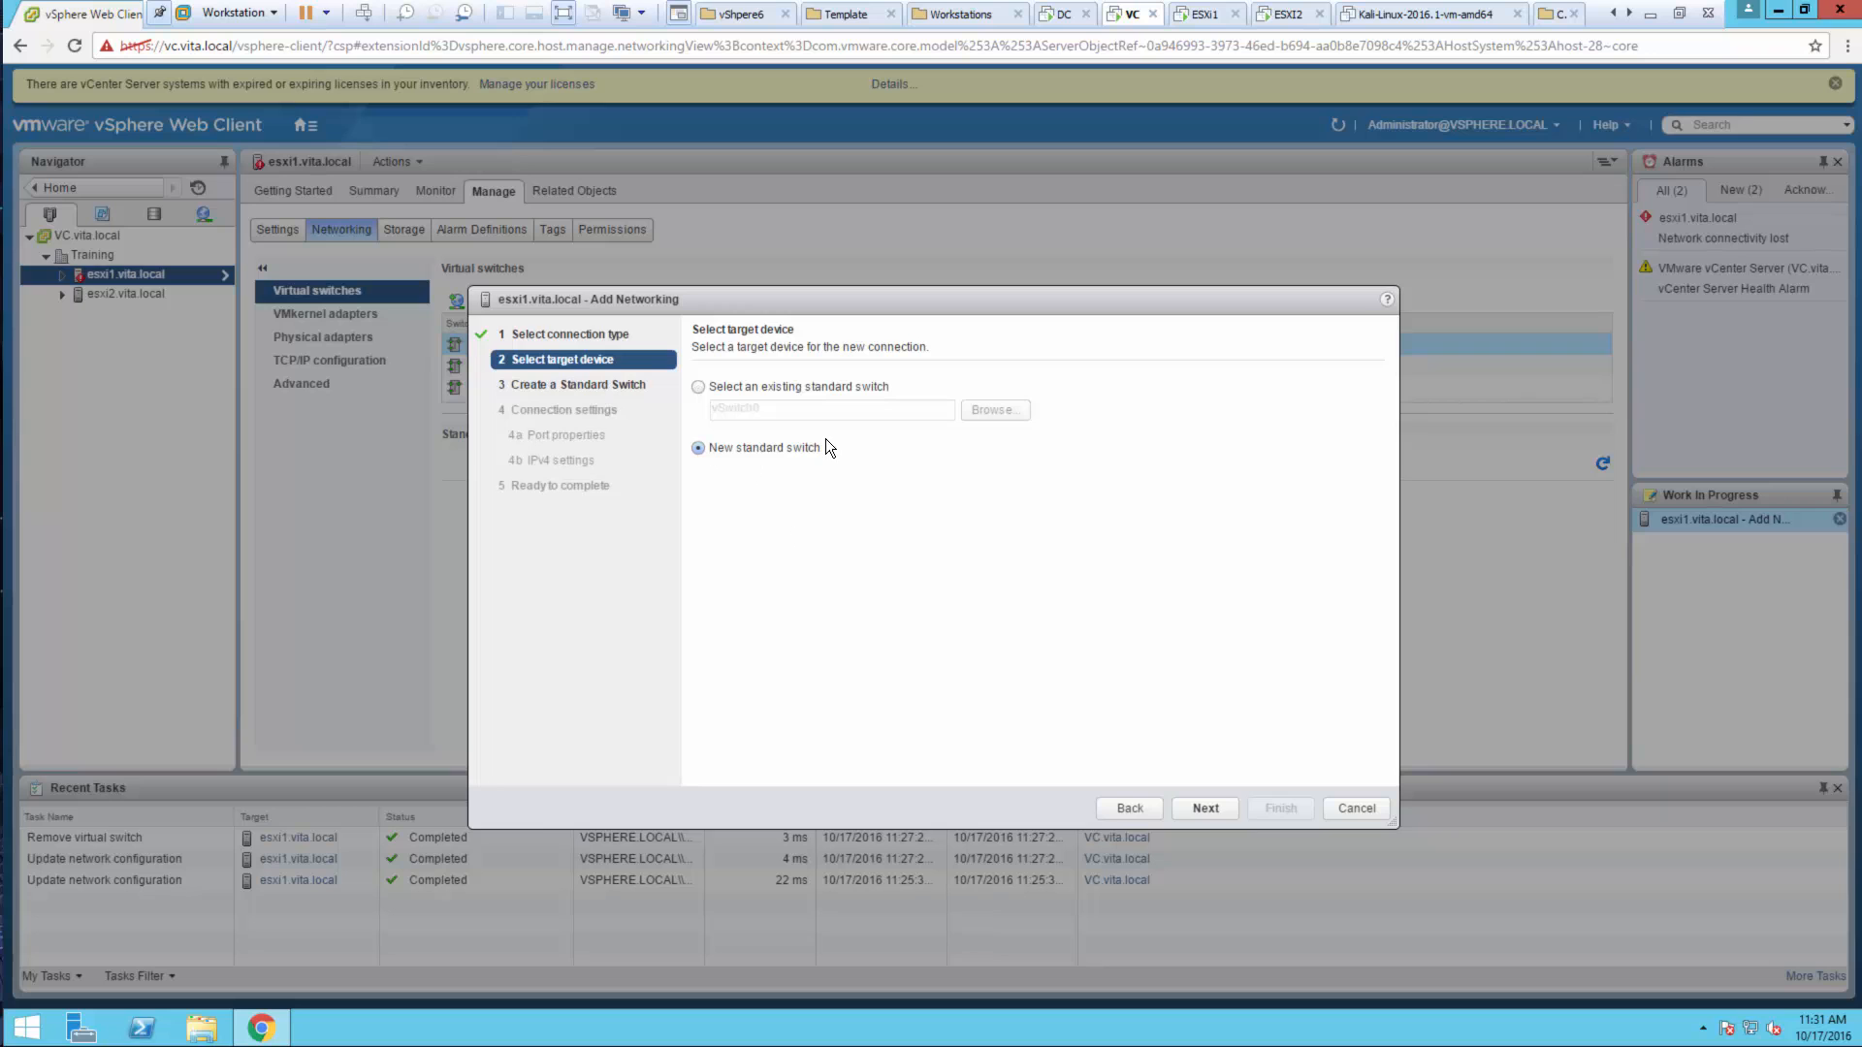
{"action": "left_click", "coordinate": [1208, 808]}
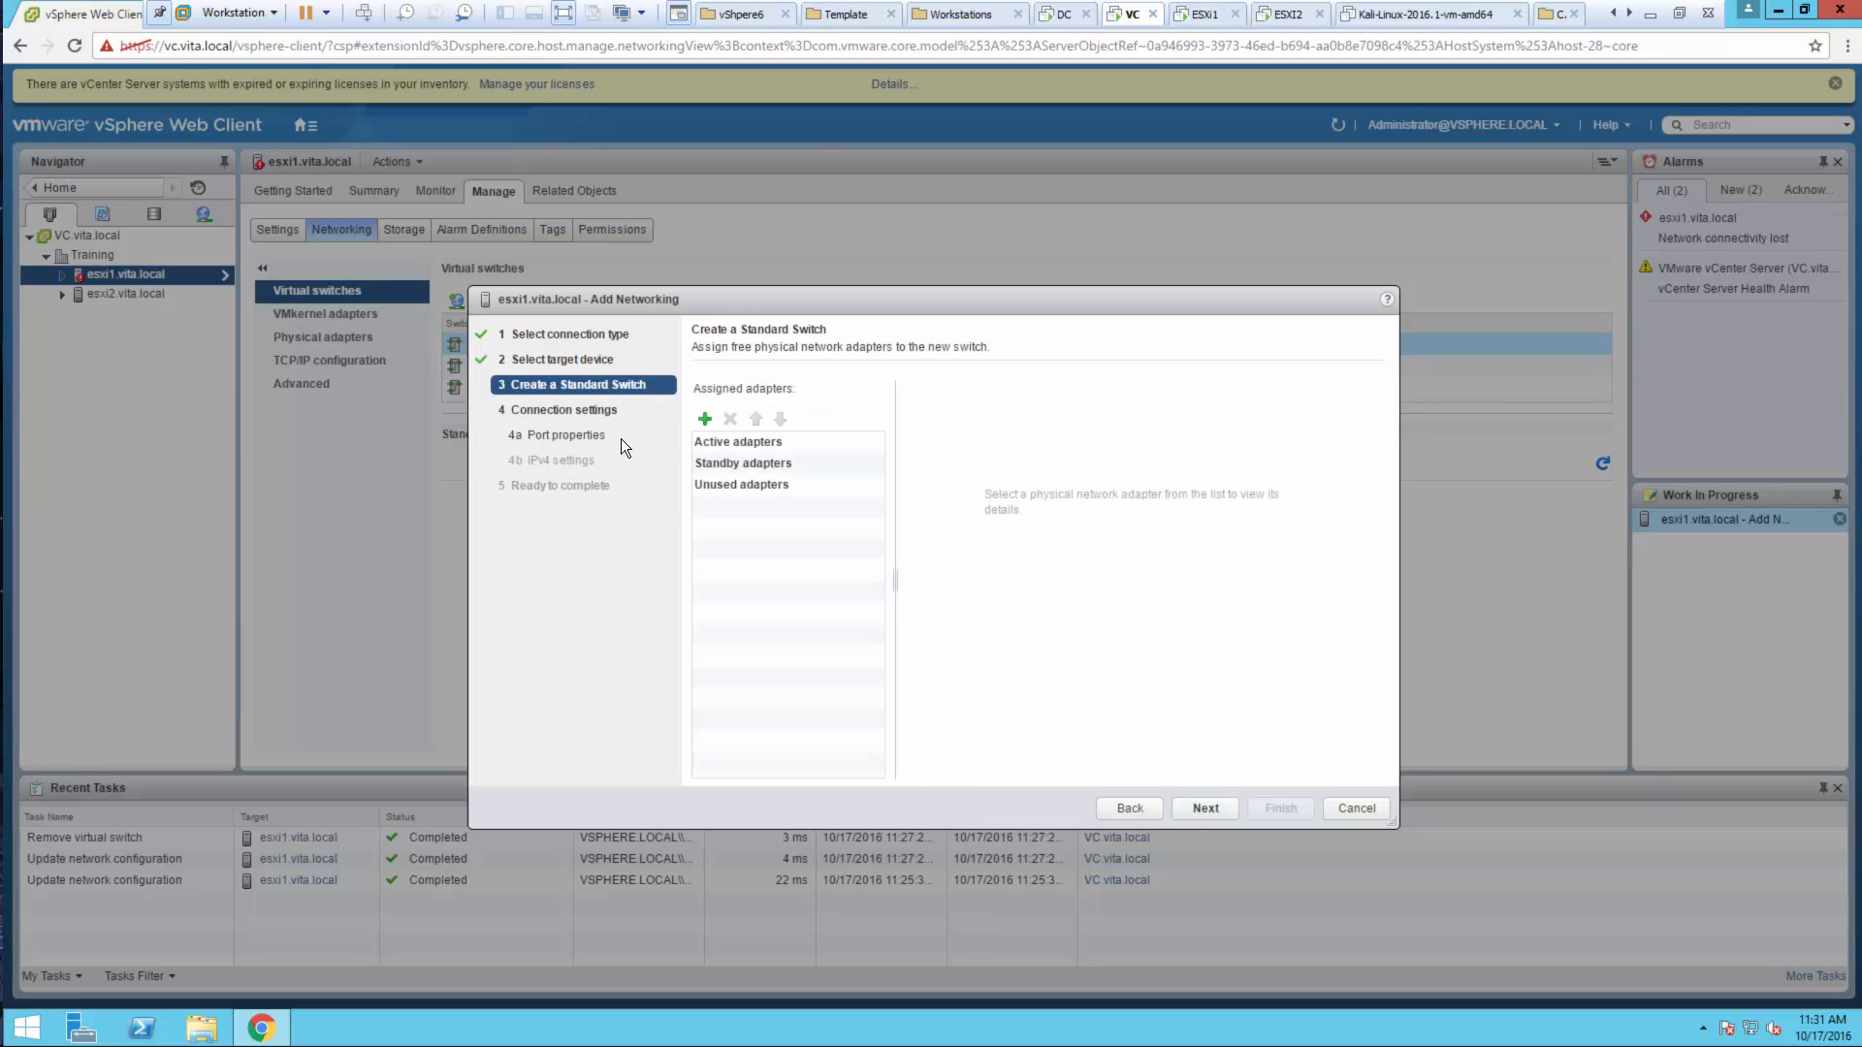
{"action": "left_click", "coordinate": [706, 419]}
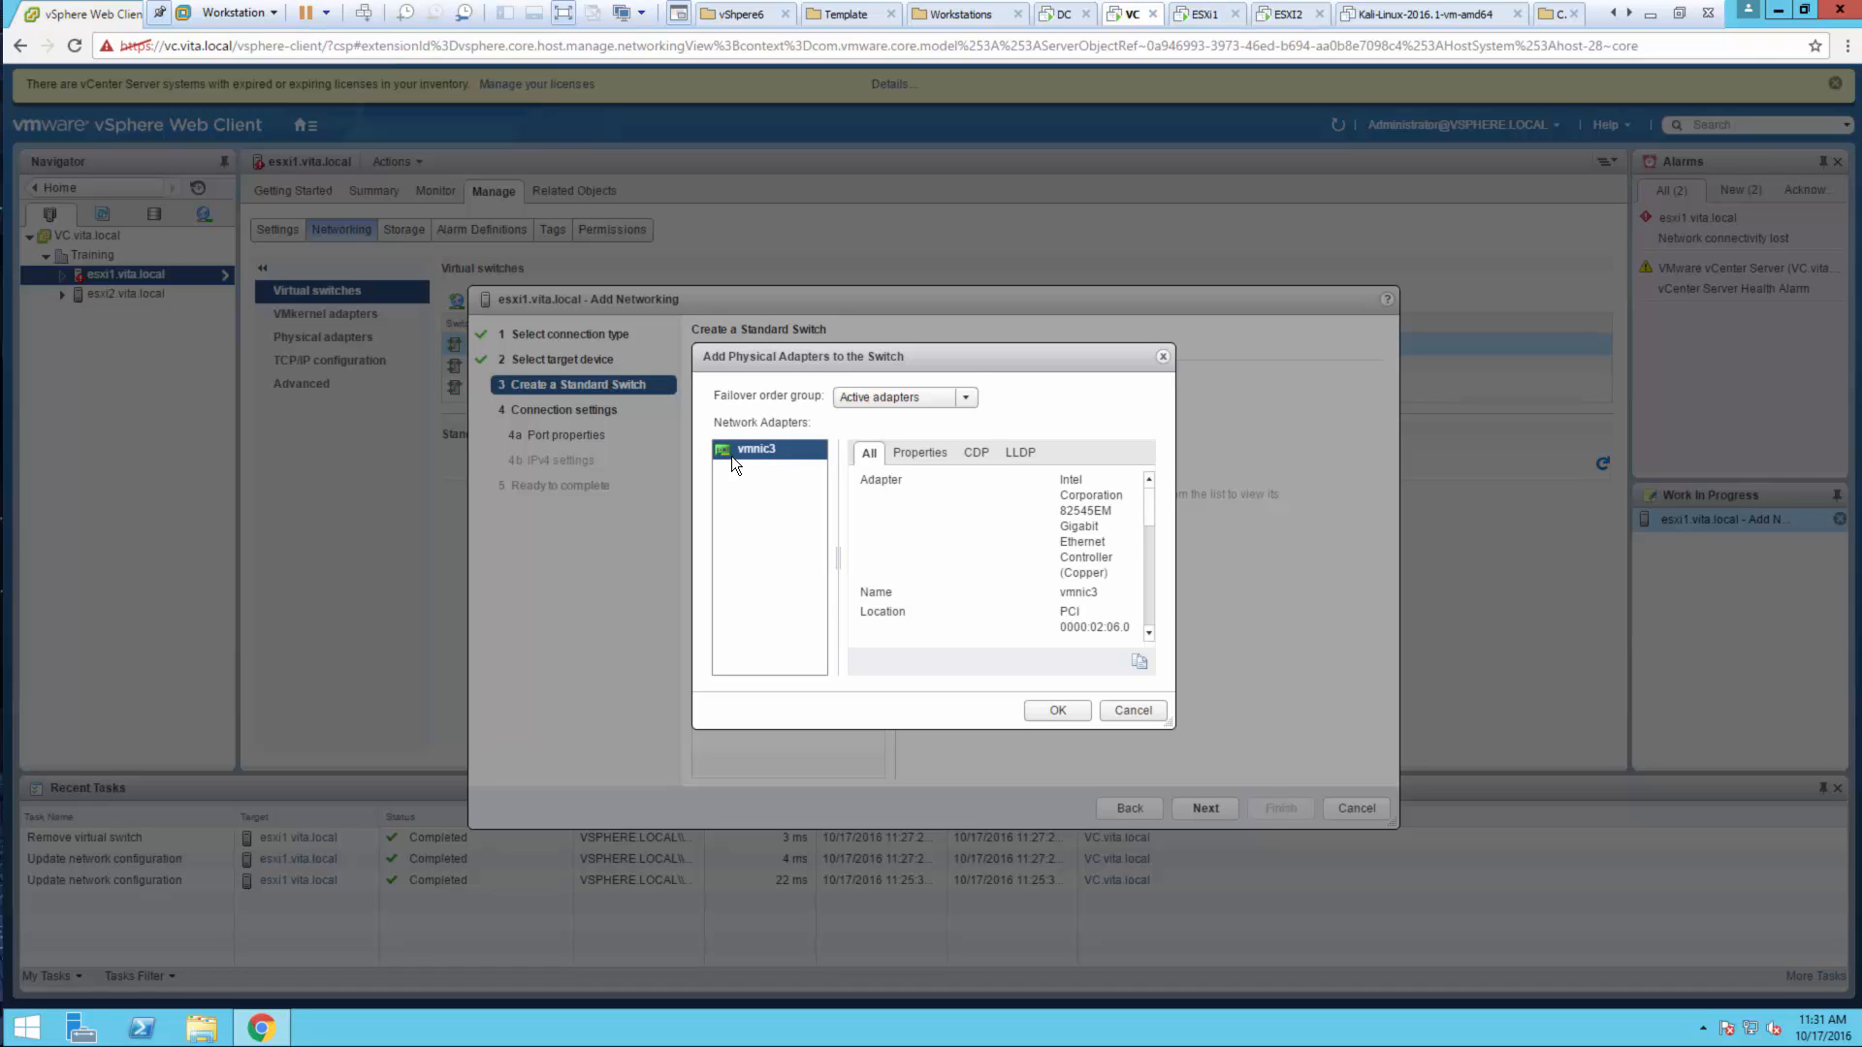
{"action": "left_click", "coordinate": [1047, 704]}
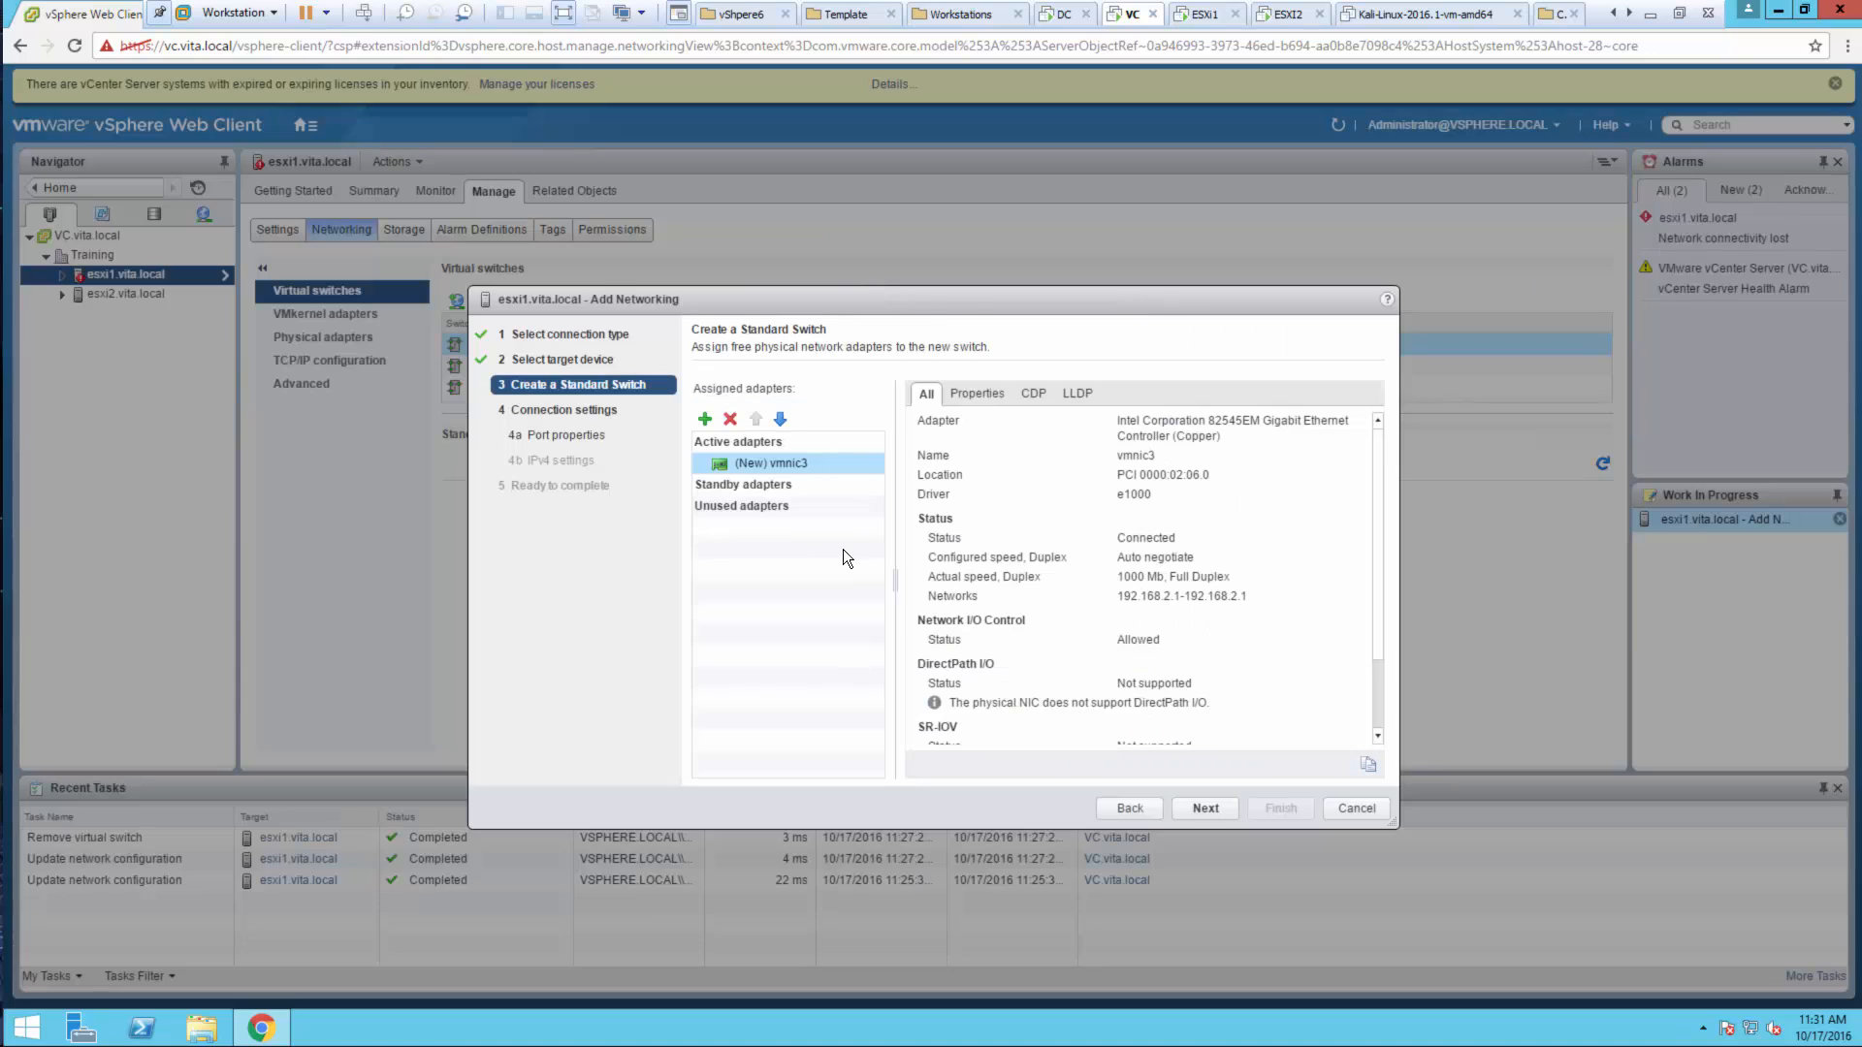
{"action": "left_click", "coordinate": [1206, 809]}
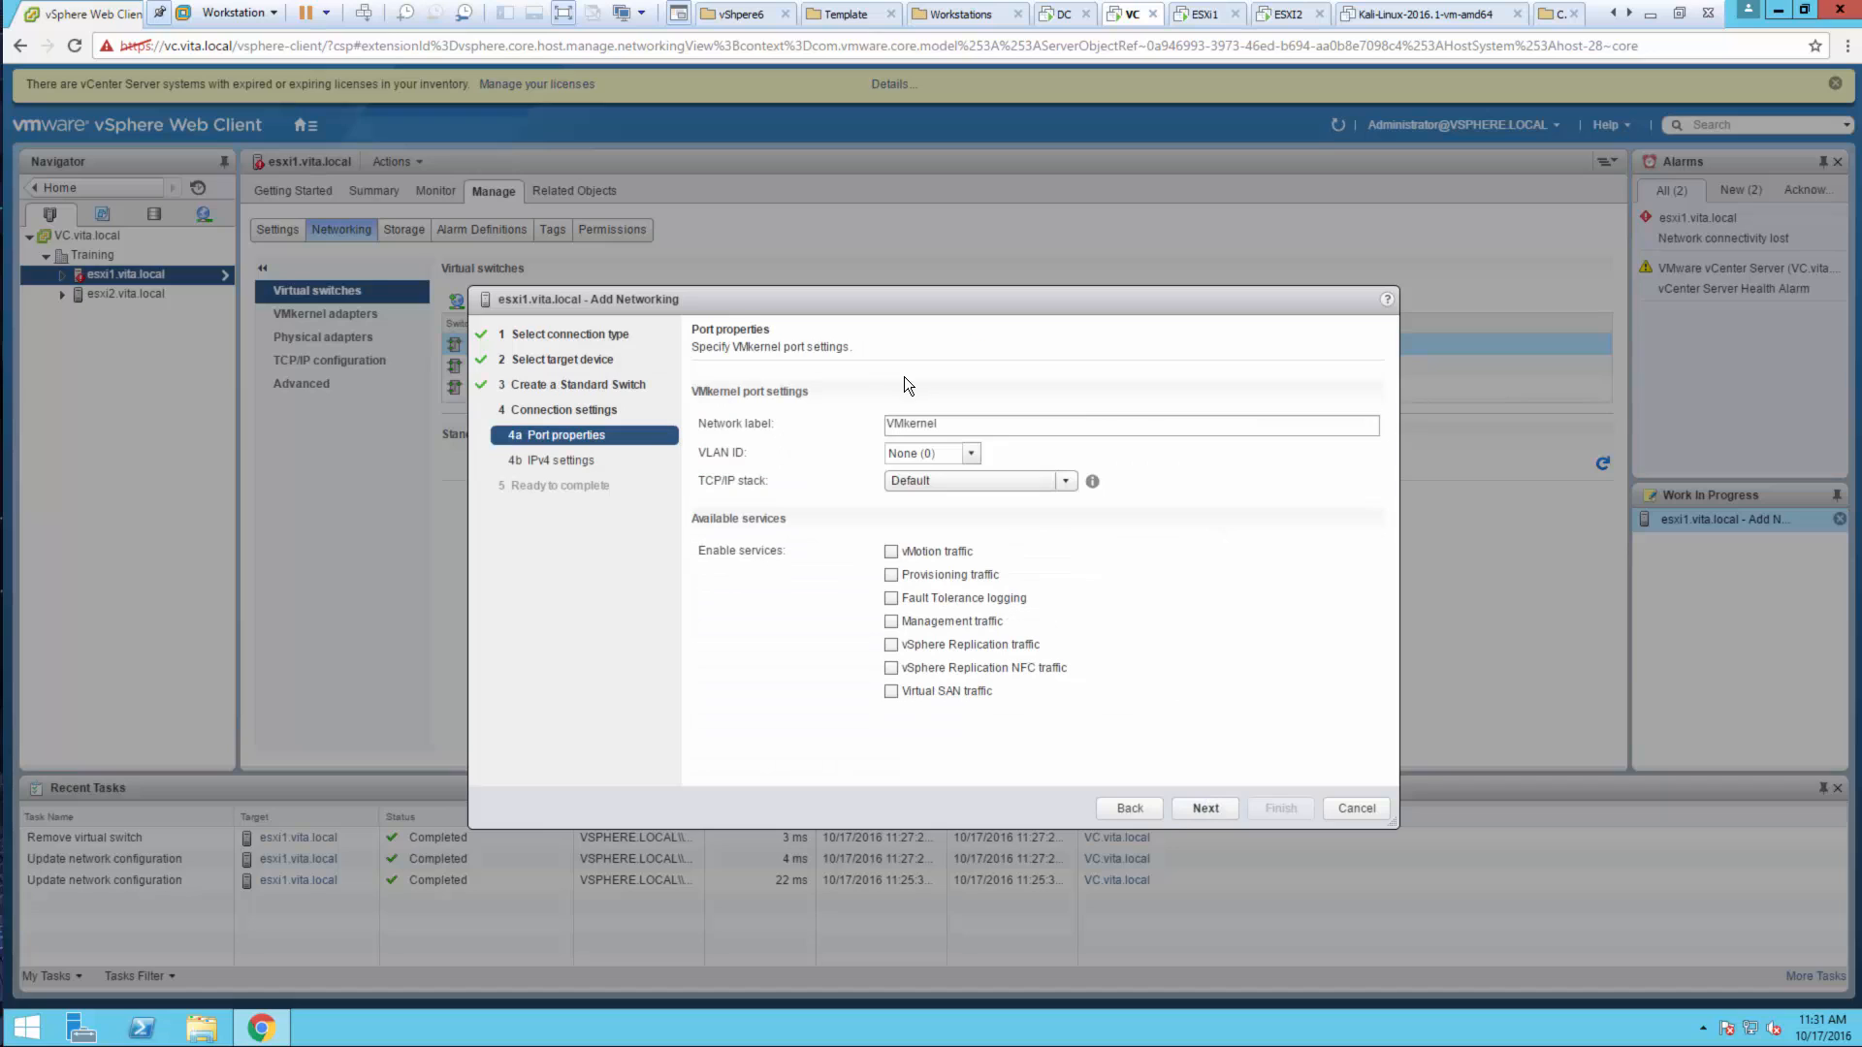
Label the VMkernel port group Test-Dev, keep automatic IPv4, and finish the wizard
{"action": "left_click_drag", "start_coordinate": [941, 425], "coordinate": [848, 429]}
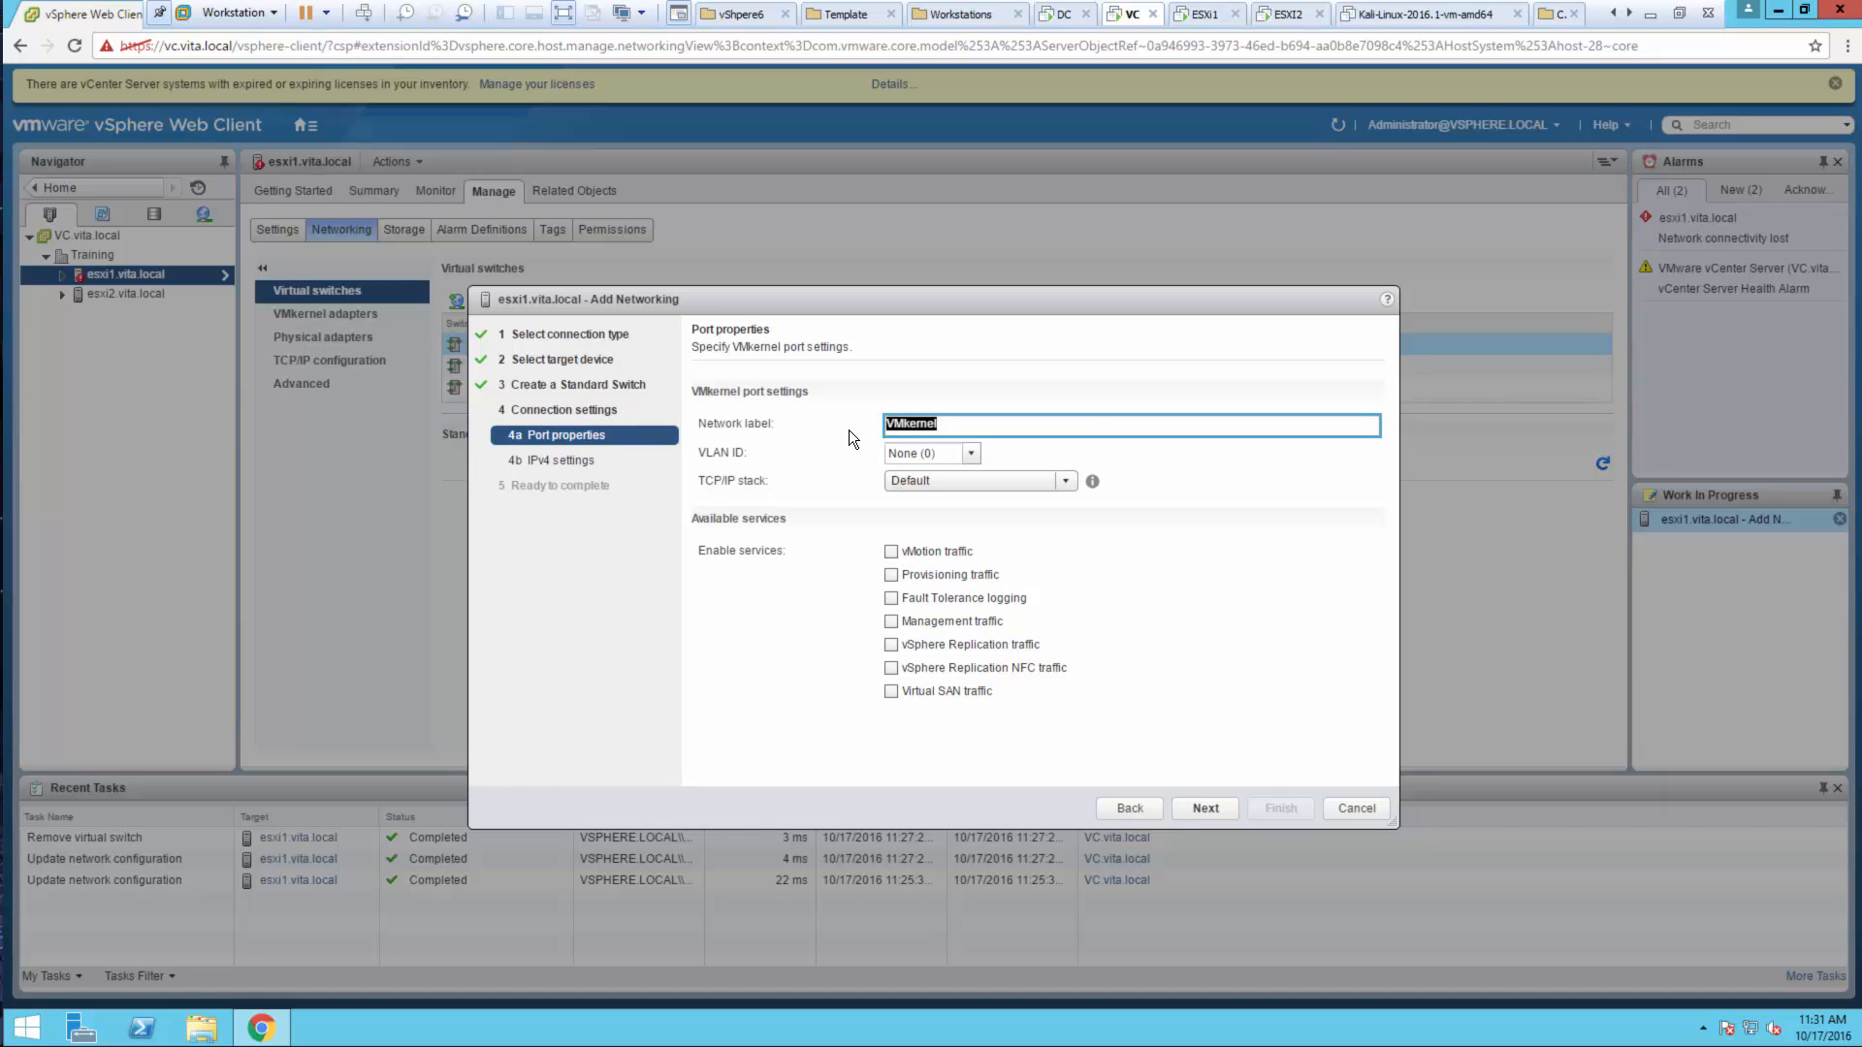
{"action": "type", "text": "Test-Dev"}
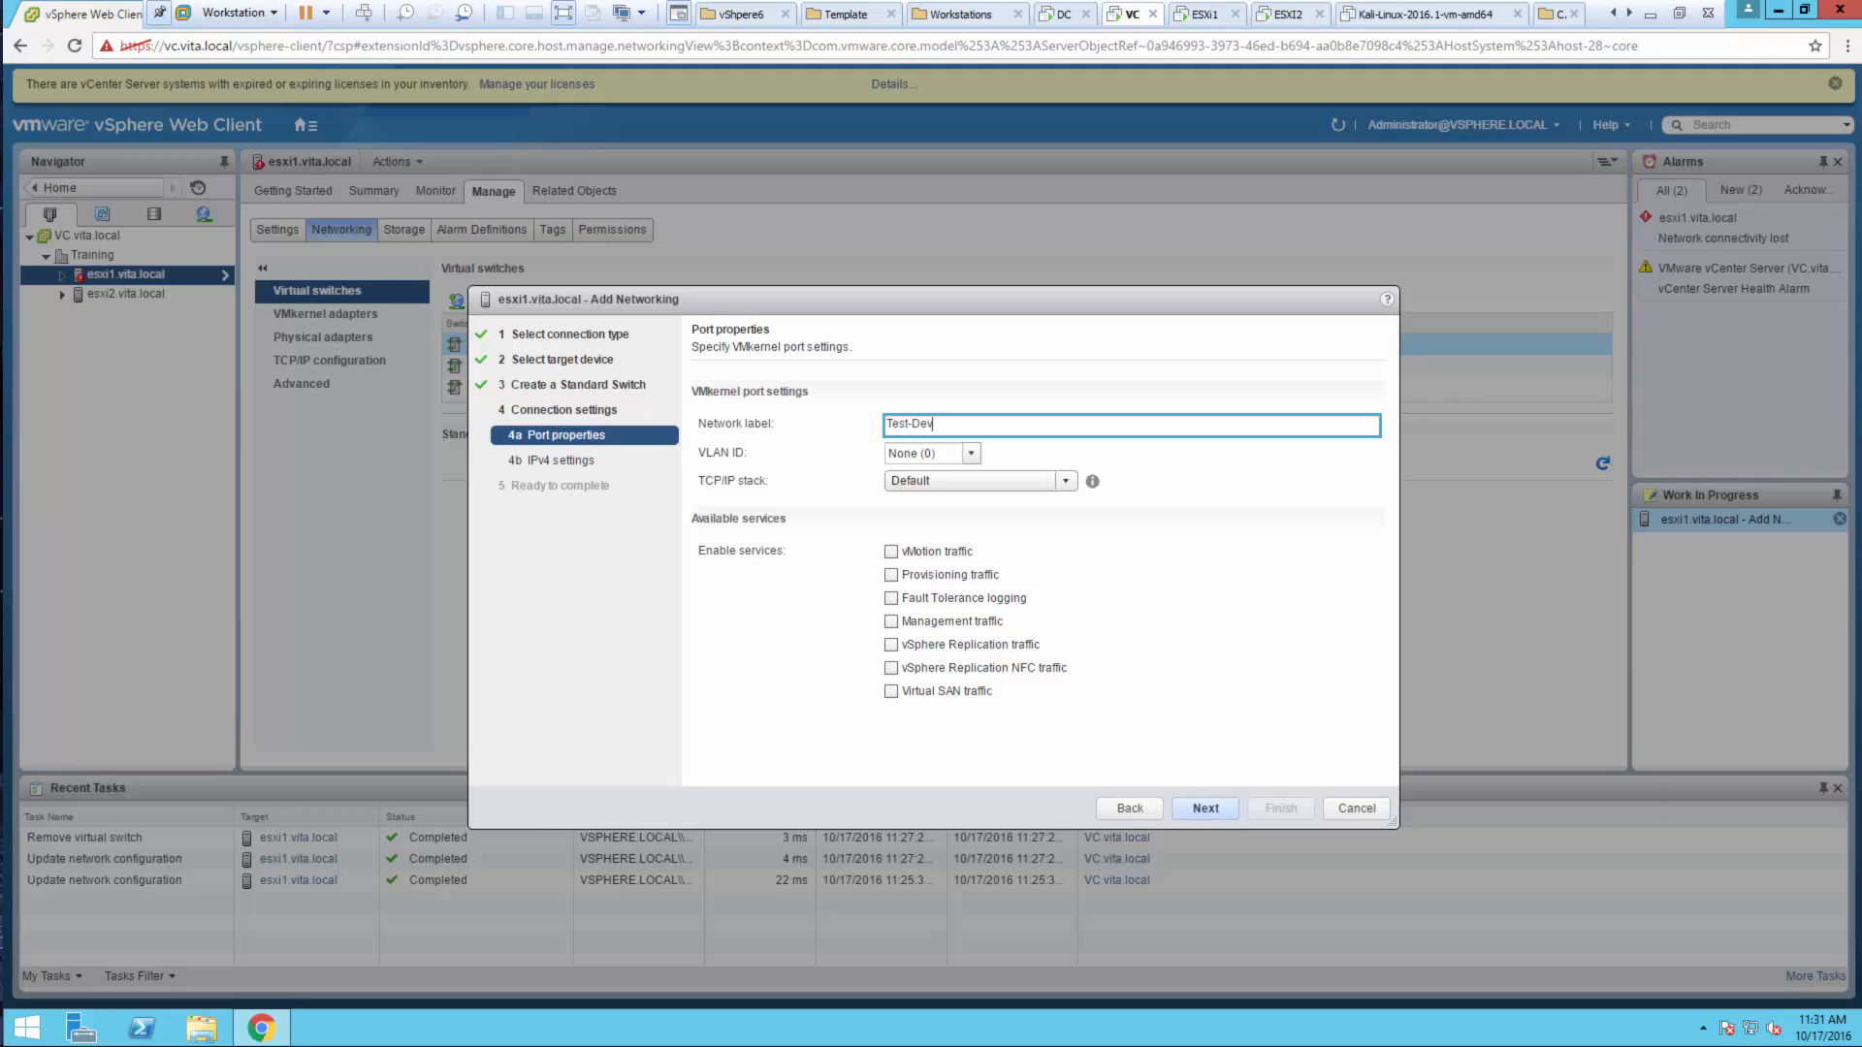
{"action": "left_click", "coordinate": [1187, 816]}
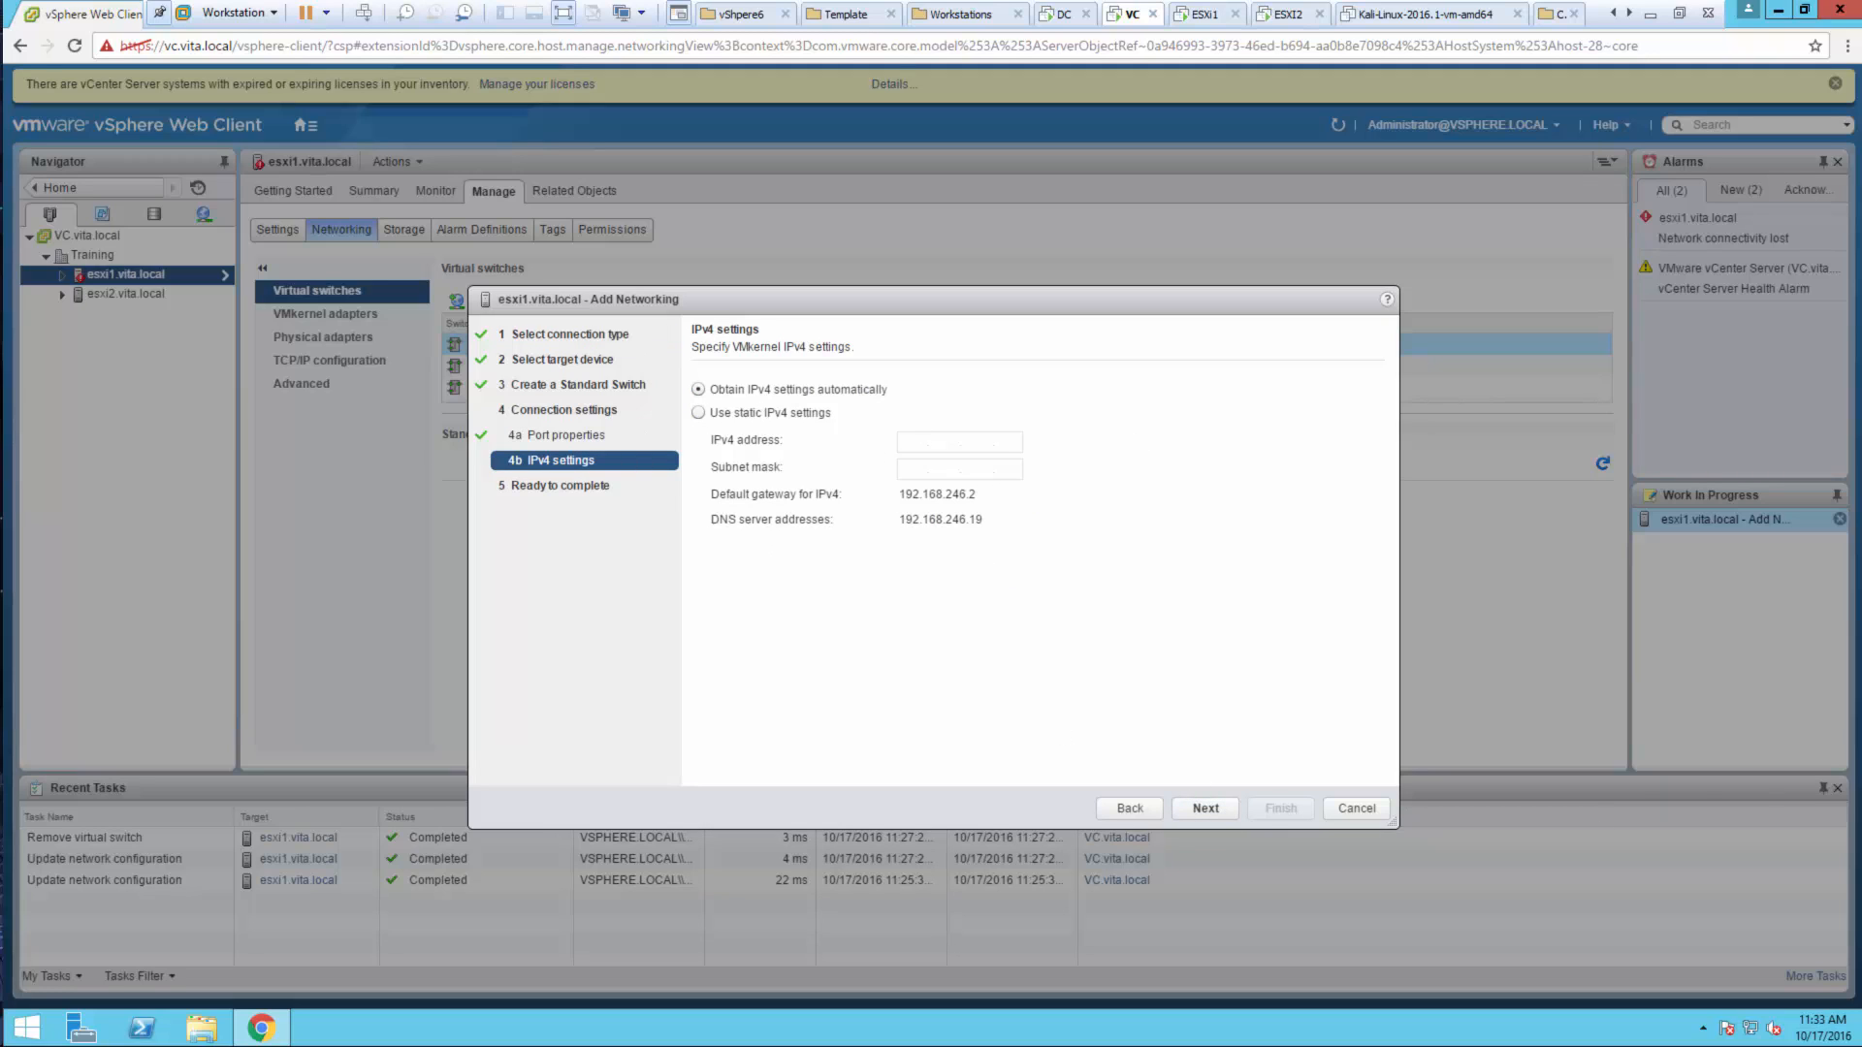
{"action": "left_click", "coordinate": [1212, 804]}
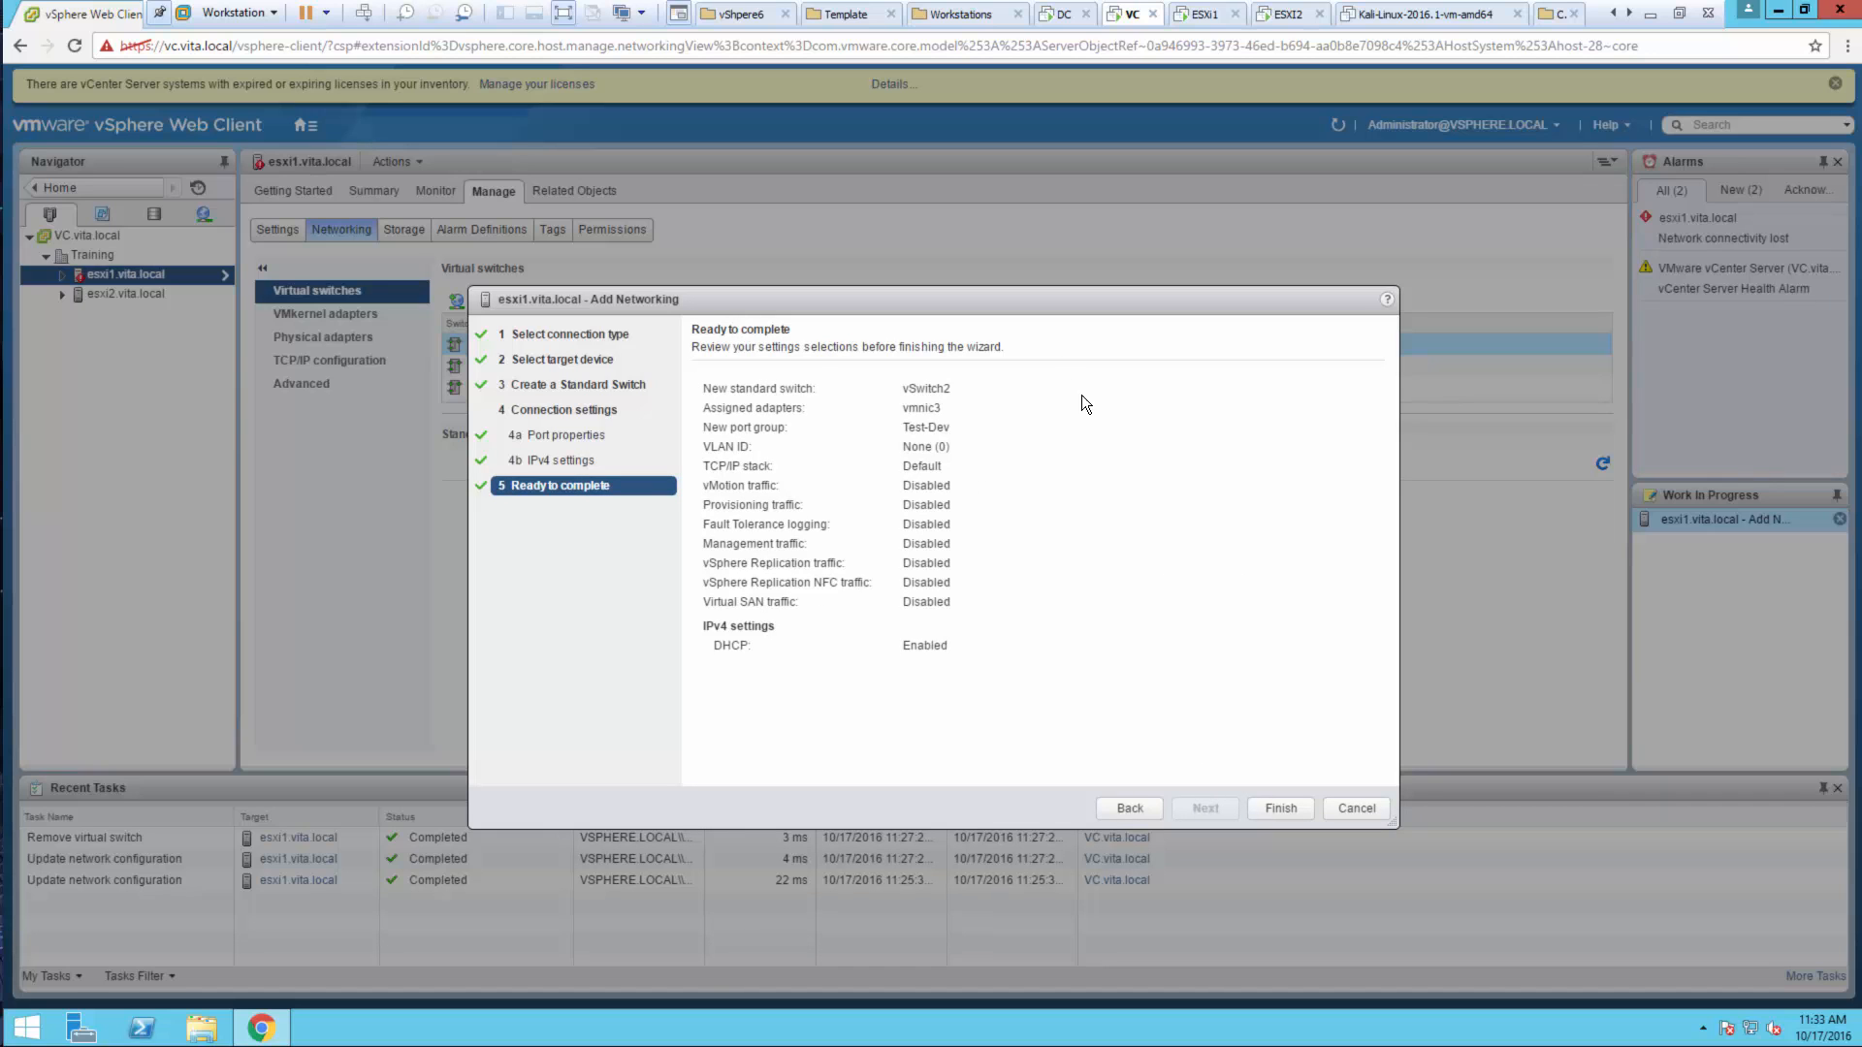
{"action": "left_click", "coordinate": [1278, 808]}
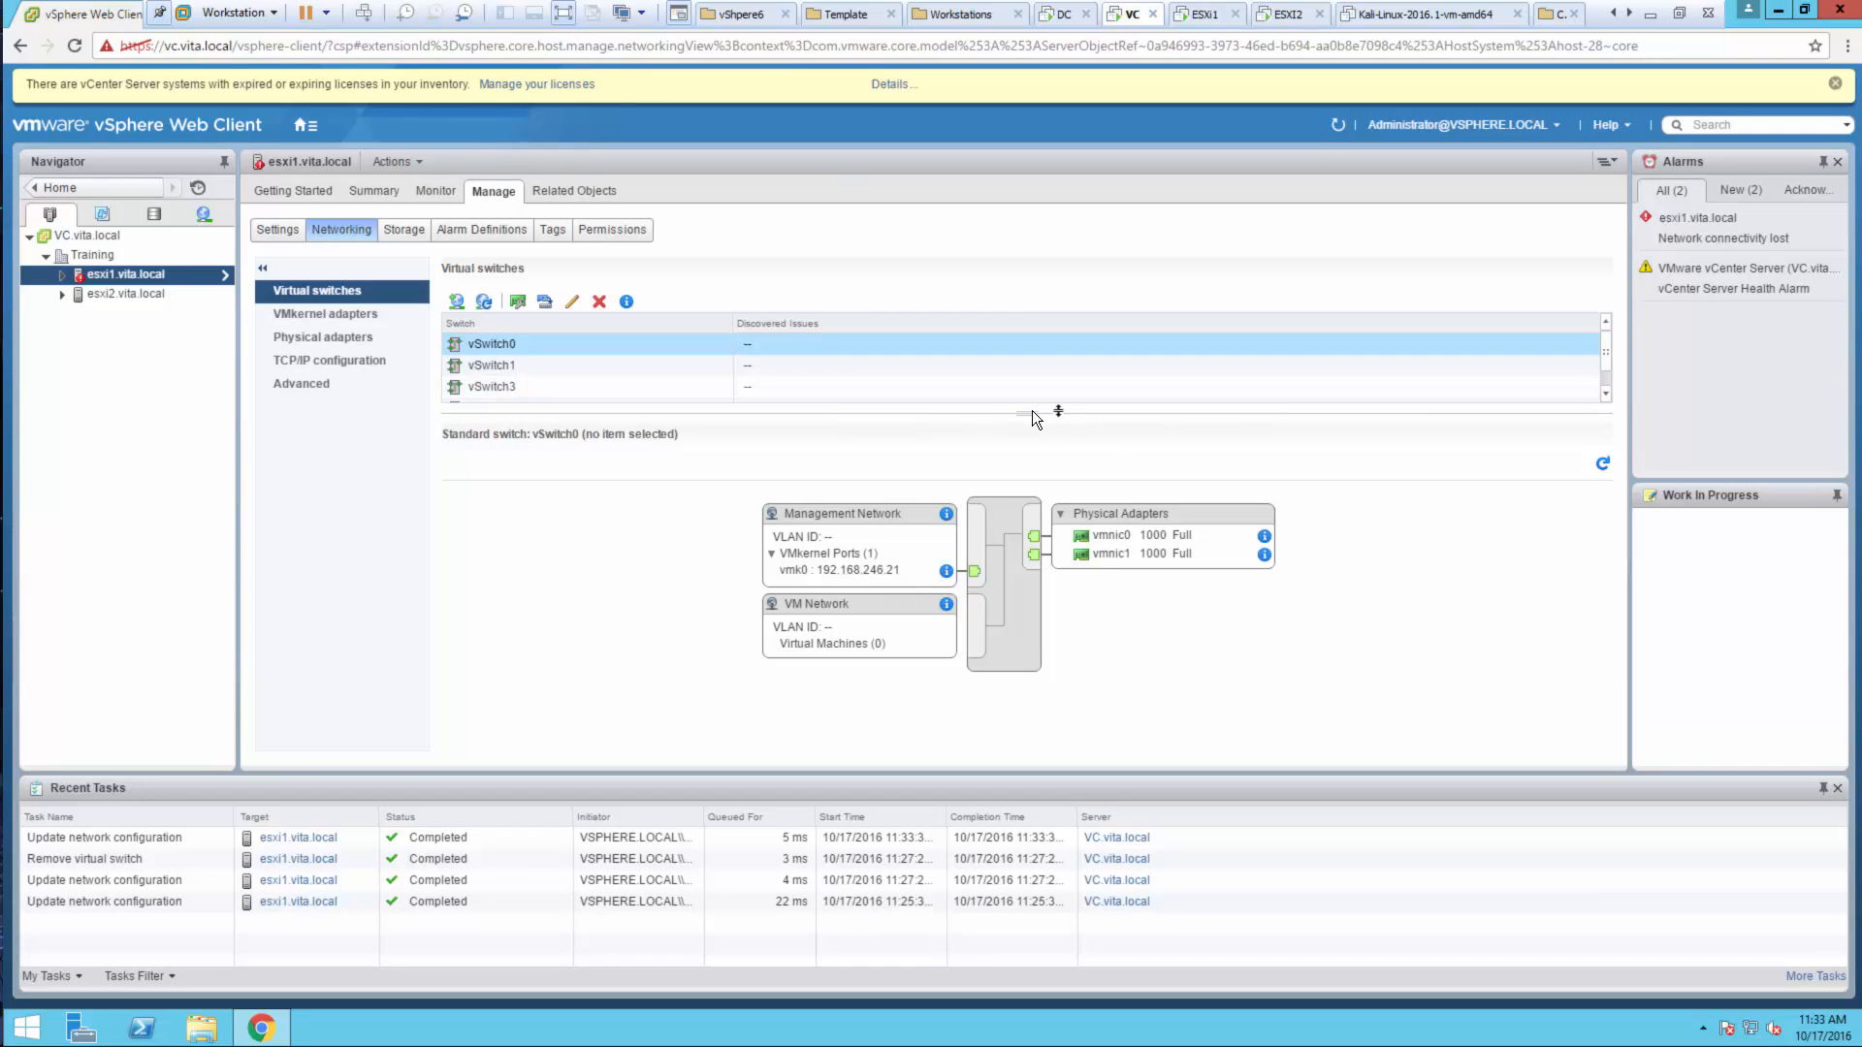
Select vSwitch2 and remove vmnic3 from its adapters, accepting the connectivity warning
{"action": "left_click_drag", "start_coordinate": [1028, 417], "coordinate": [1028, 425]}
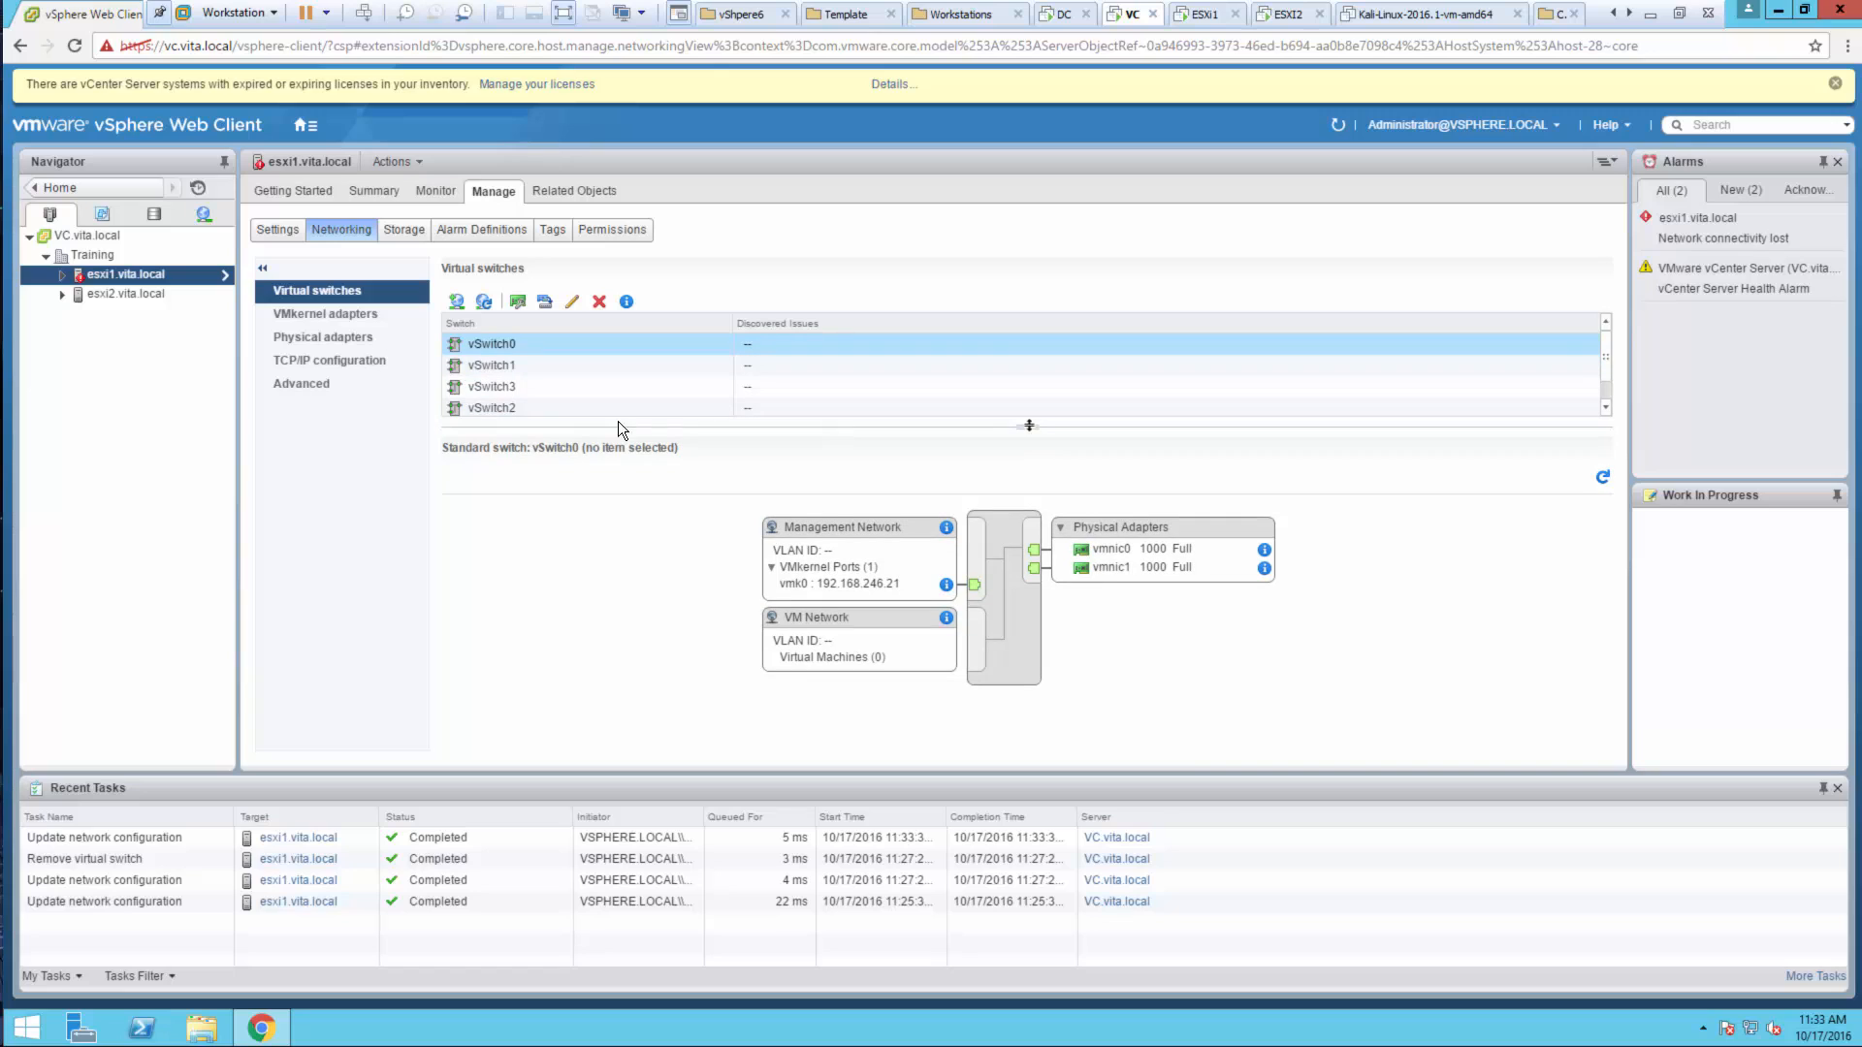
{"action": "left_click", "coordinate": [522, 413]}
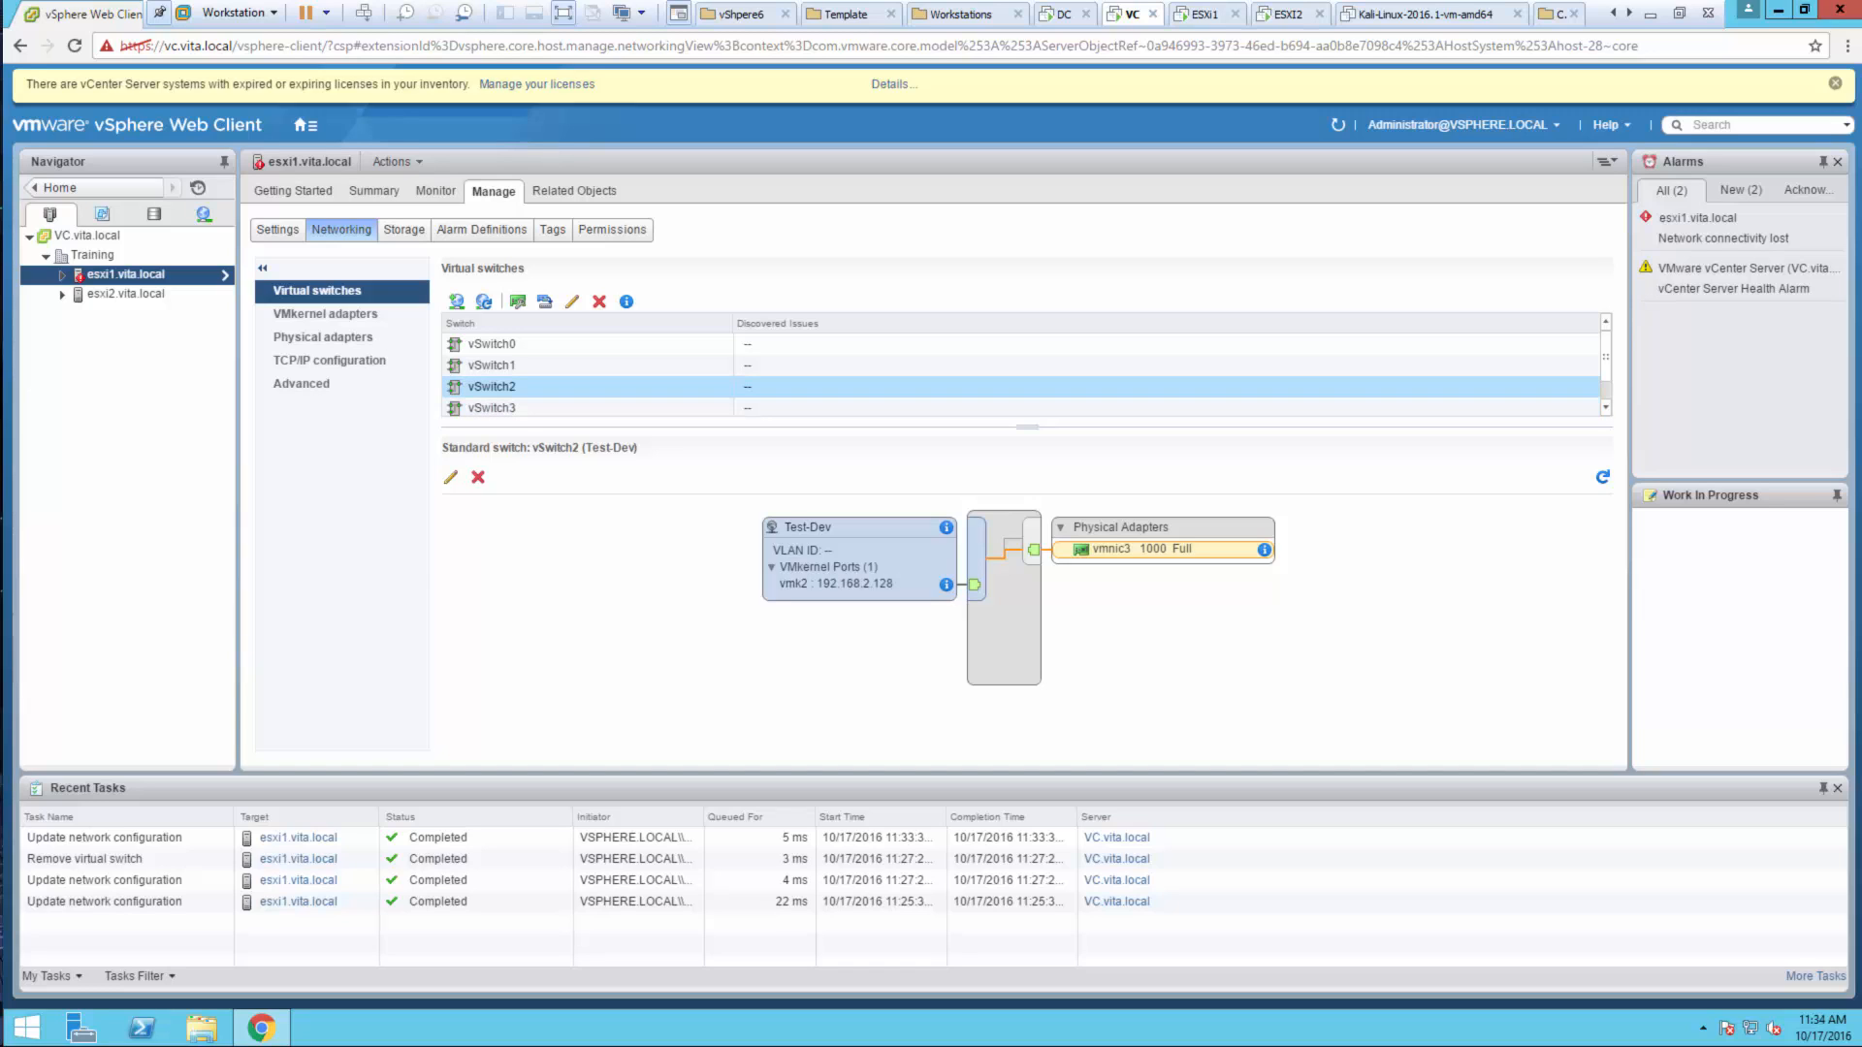
{"action": "left_click", "coordinate": [974, 601]}
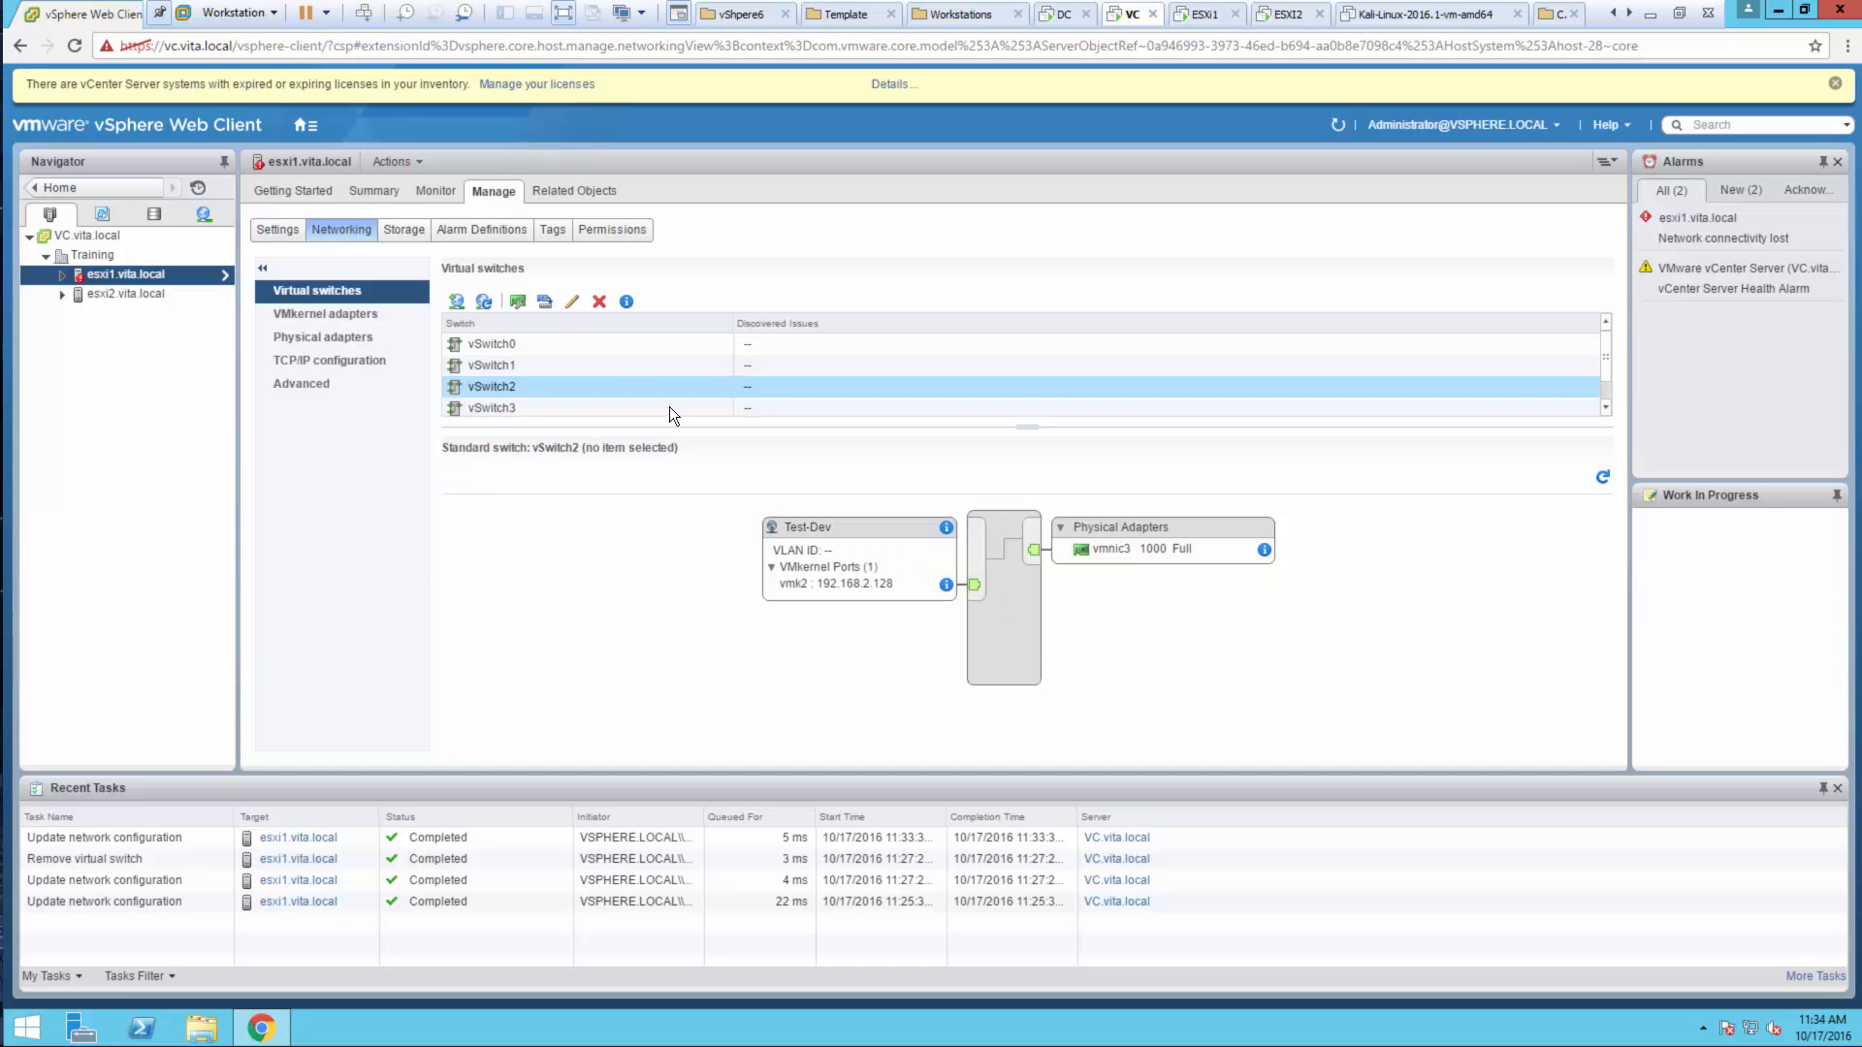
{"action": "left_click", "coordinate": [522, 301]}
{"action": "left_click", "coordinate": [726, 420]}
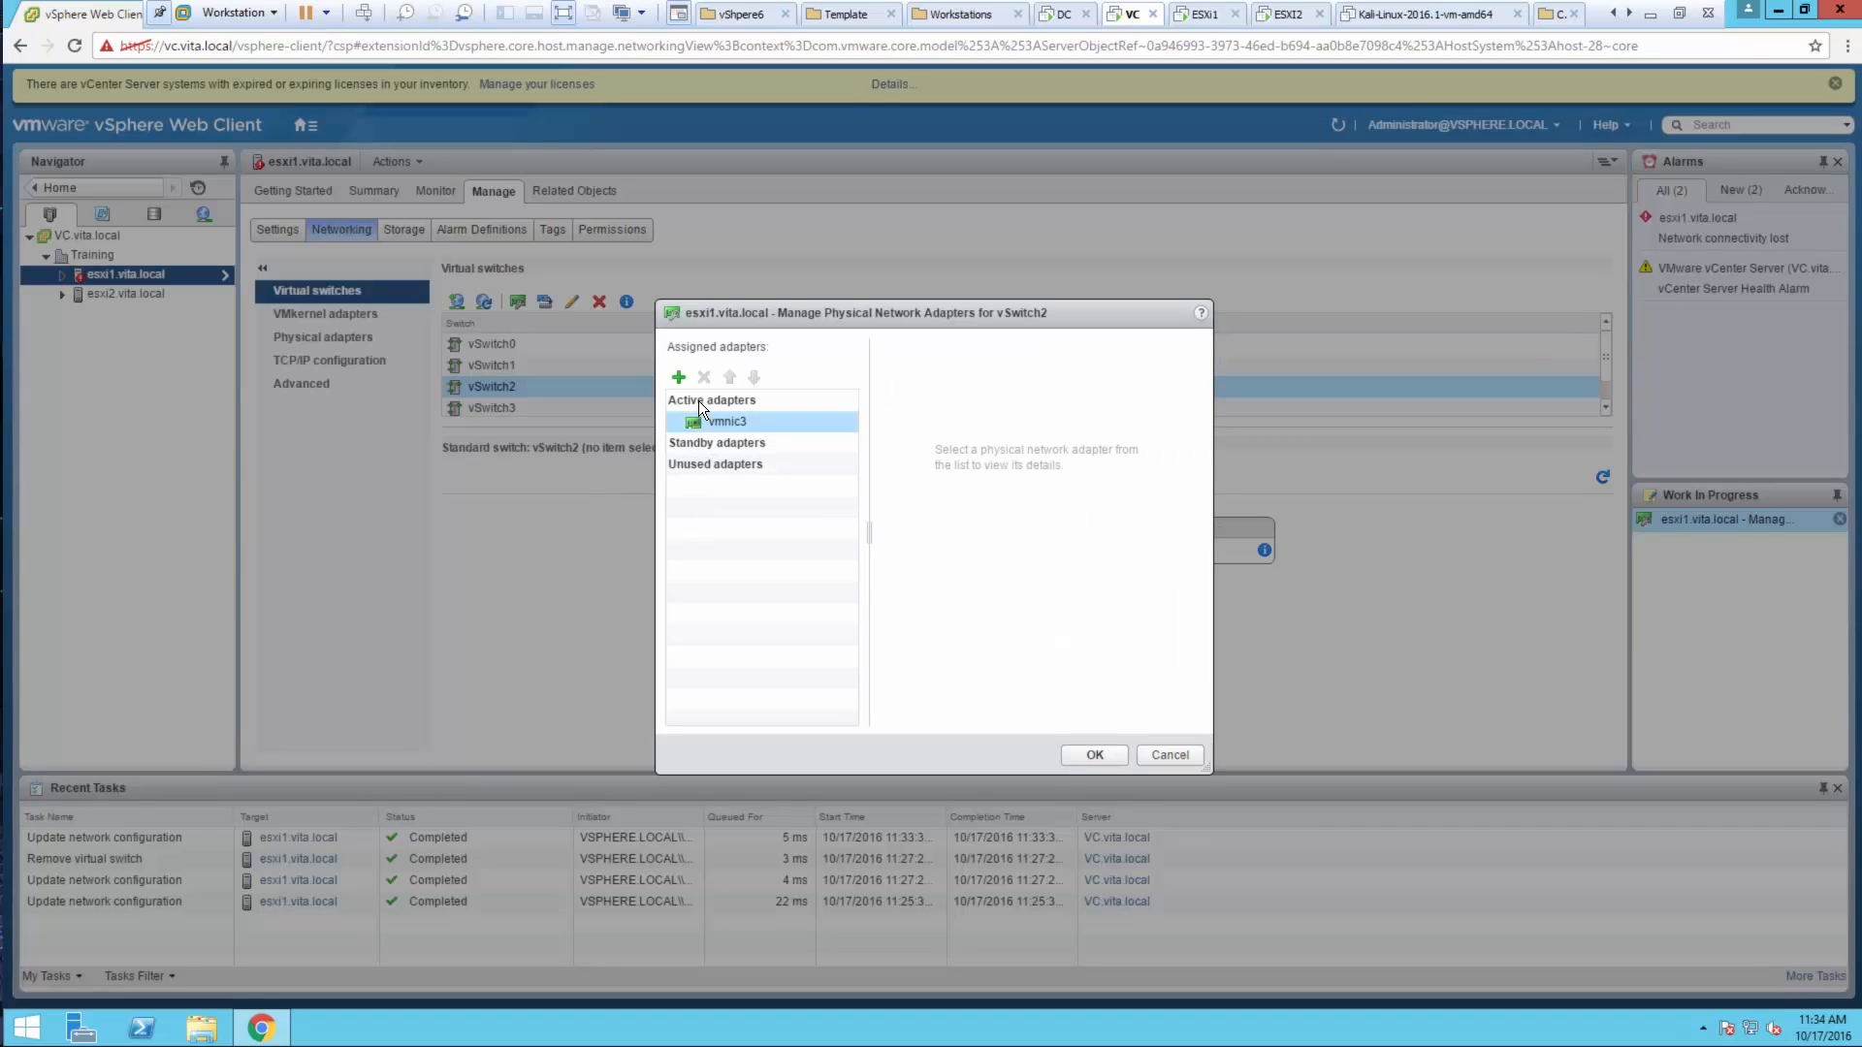
{"action": "left_click", "coordinate": [703, 376]}
{"action": "left_click", "coordinate": [1087, 748]}
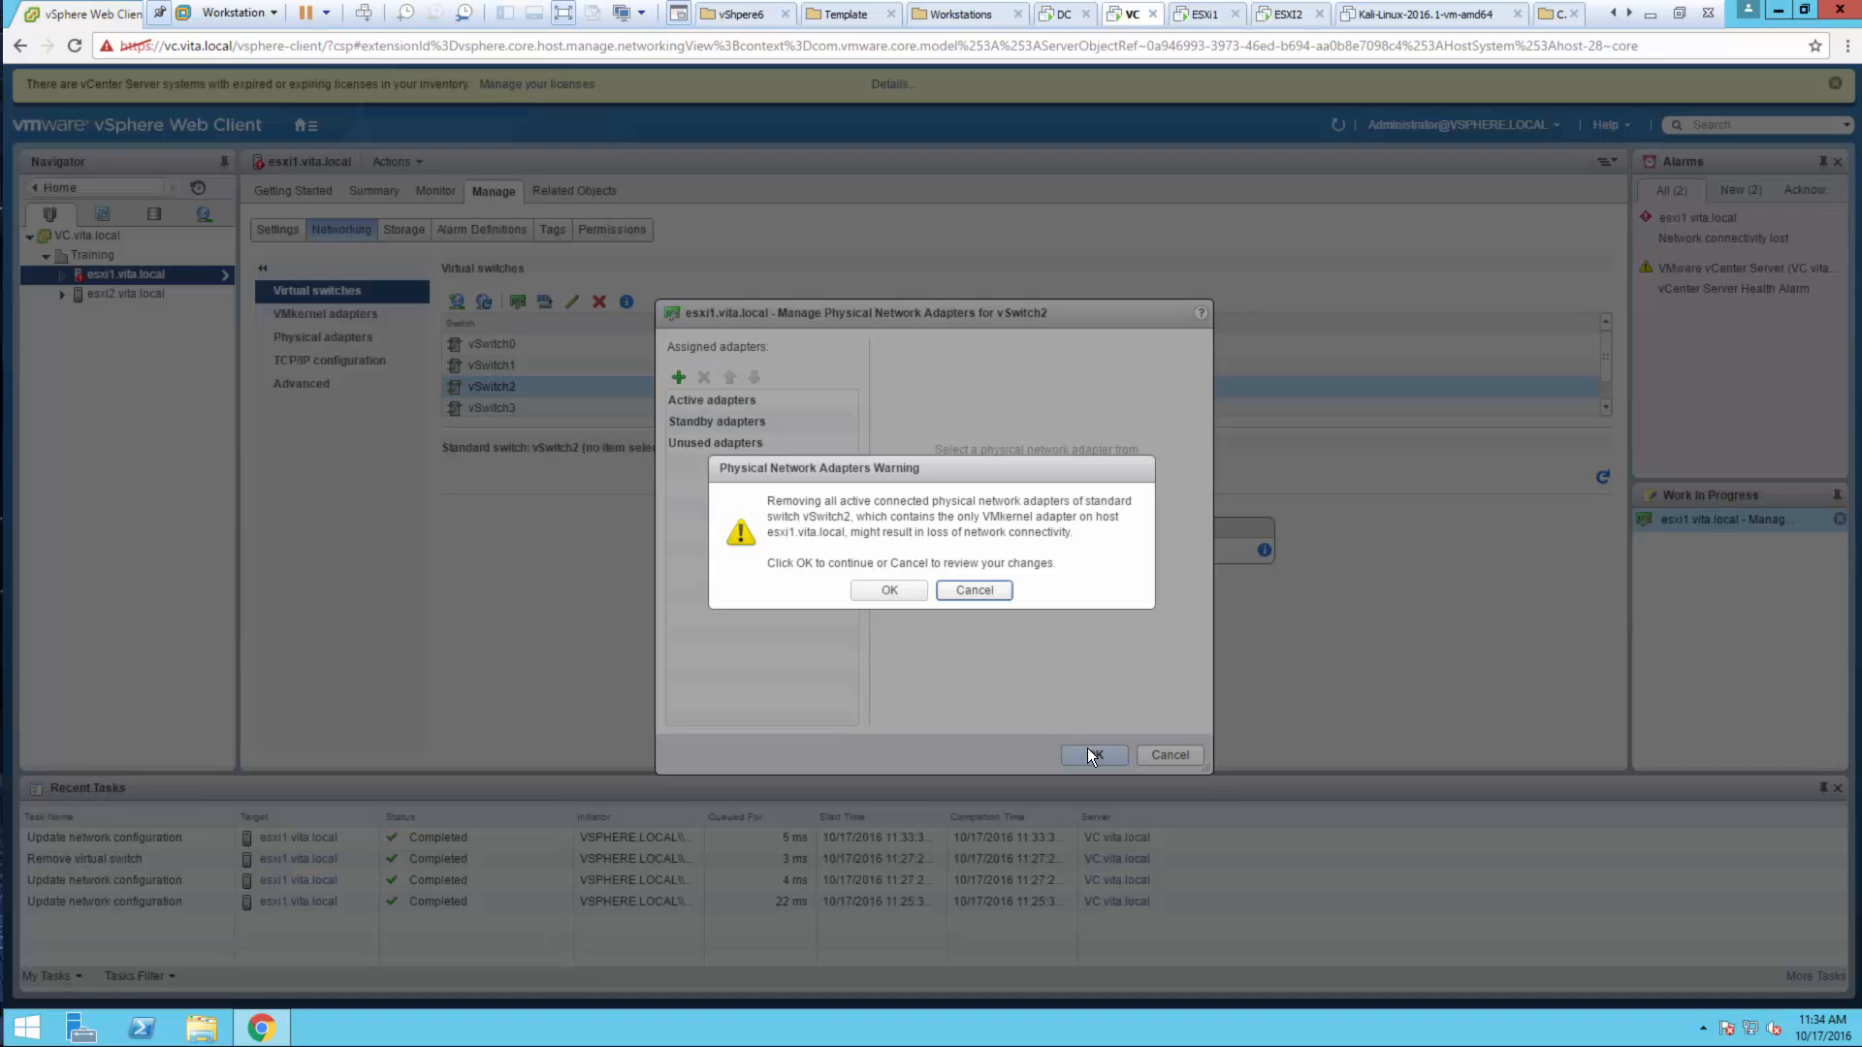
{"action": "left_click", "coordinate": [877, 584]}
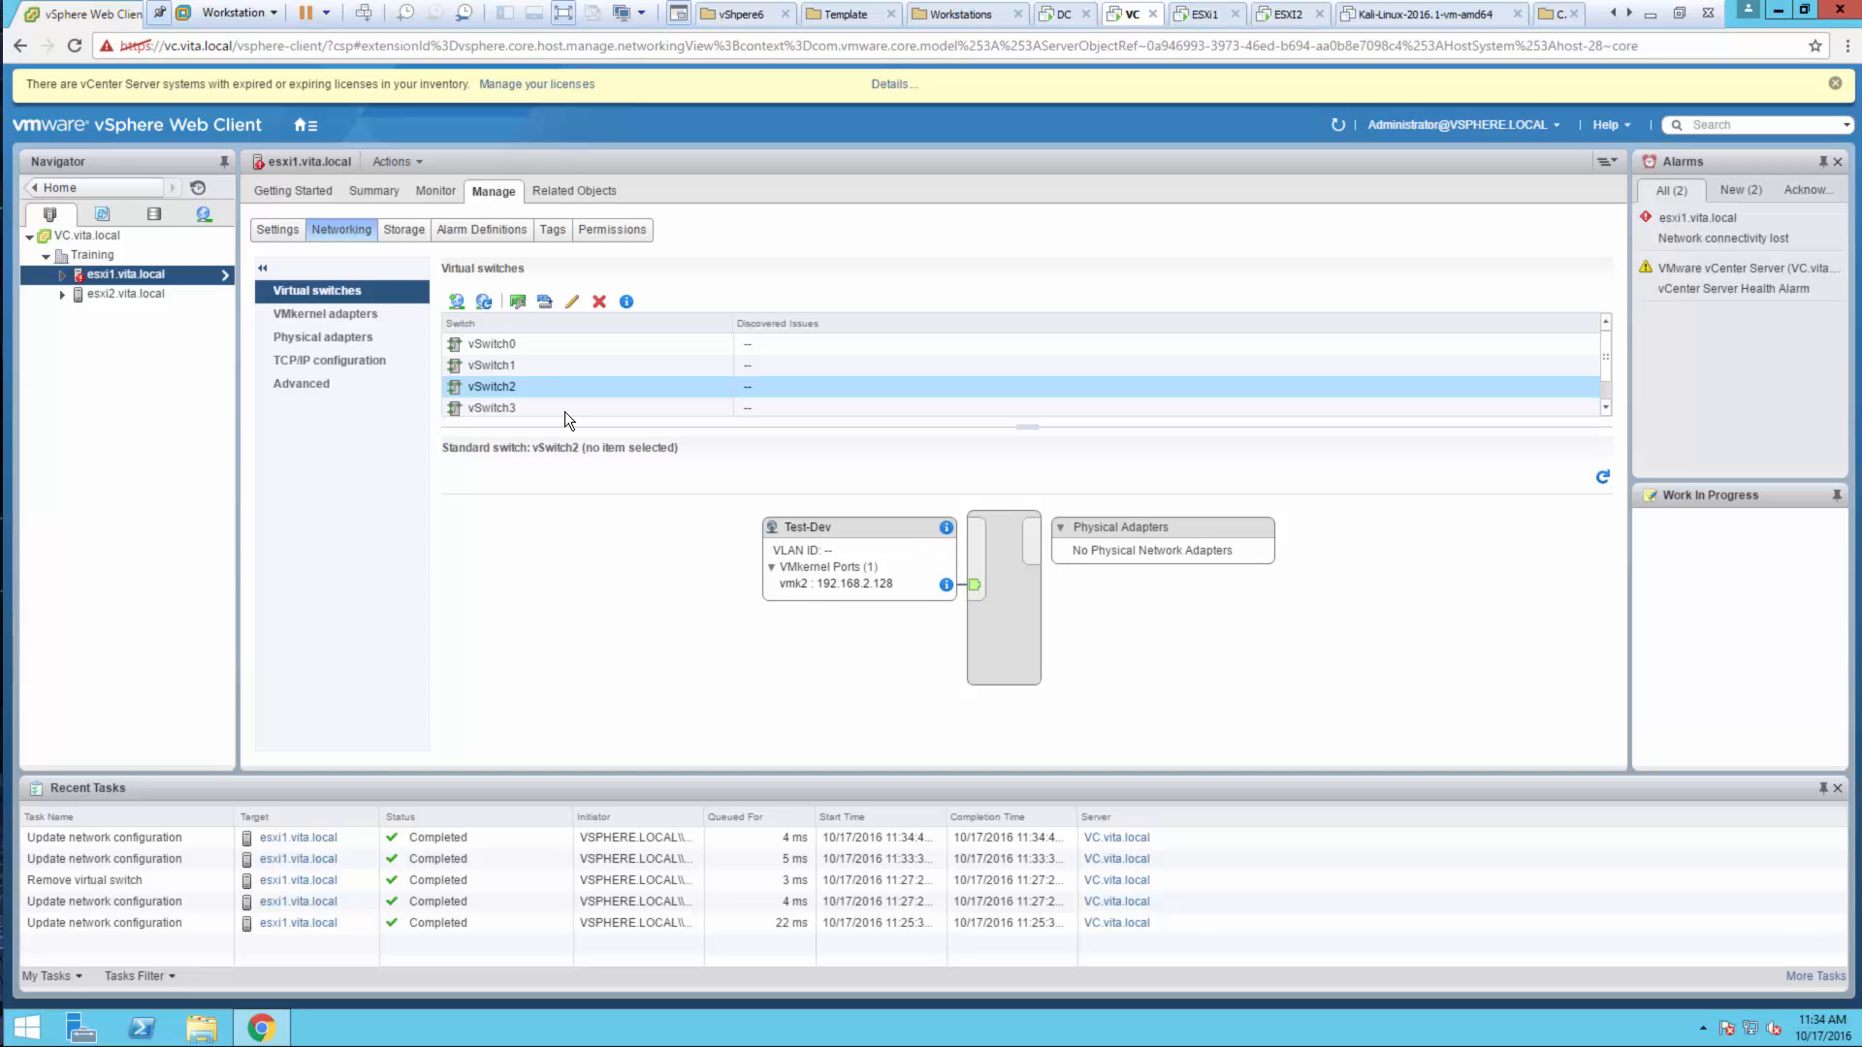
Re-add vmnic3 to vSwitch2 as an active adapter
{"action": "left_click", "coordinate": [521, 300]}
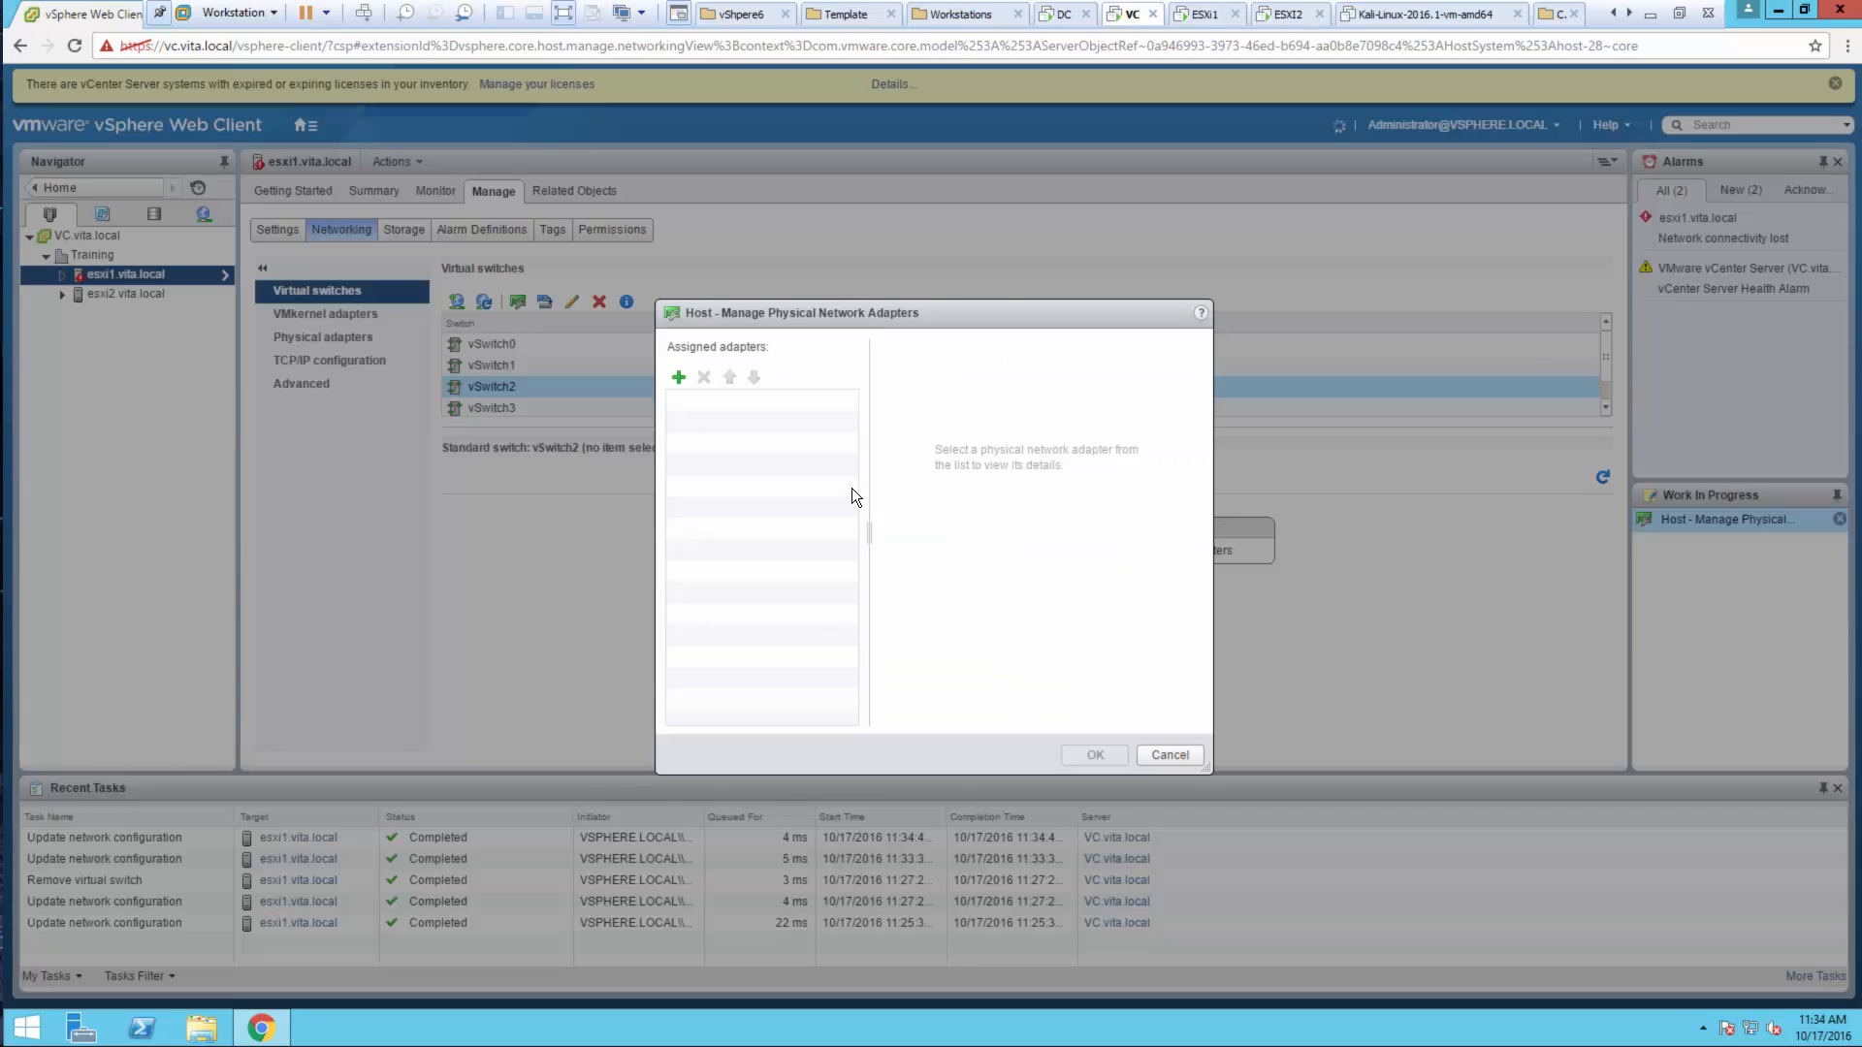
{"action": "left_click", "coordinate": [678, 377]}
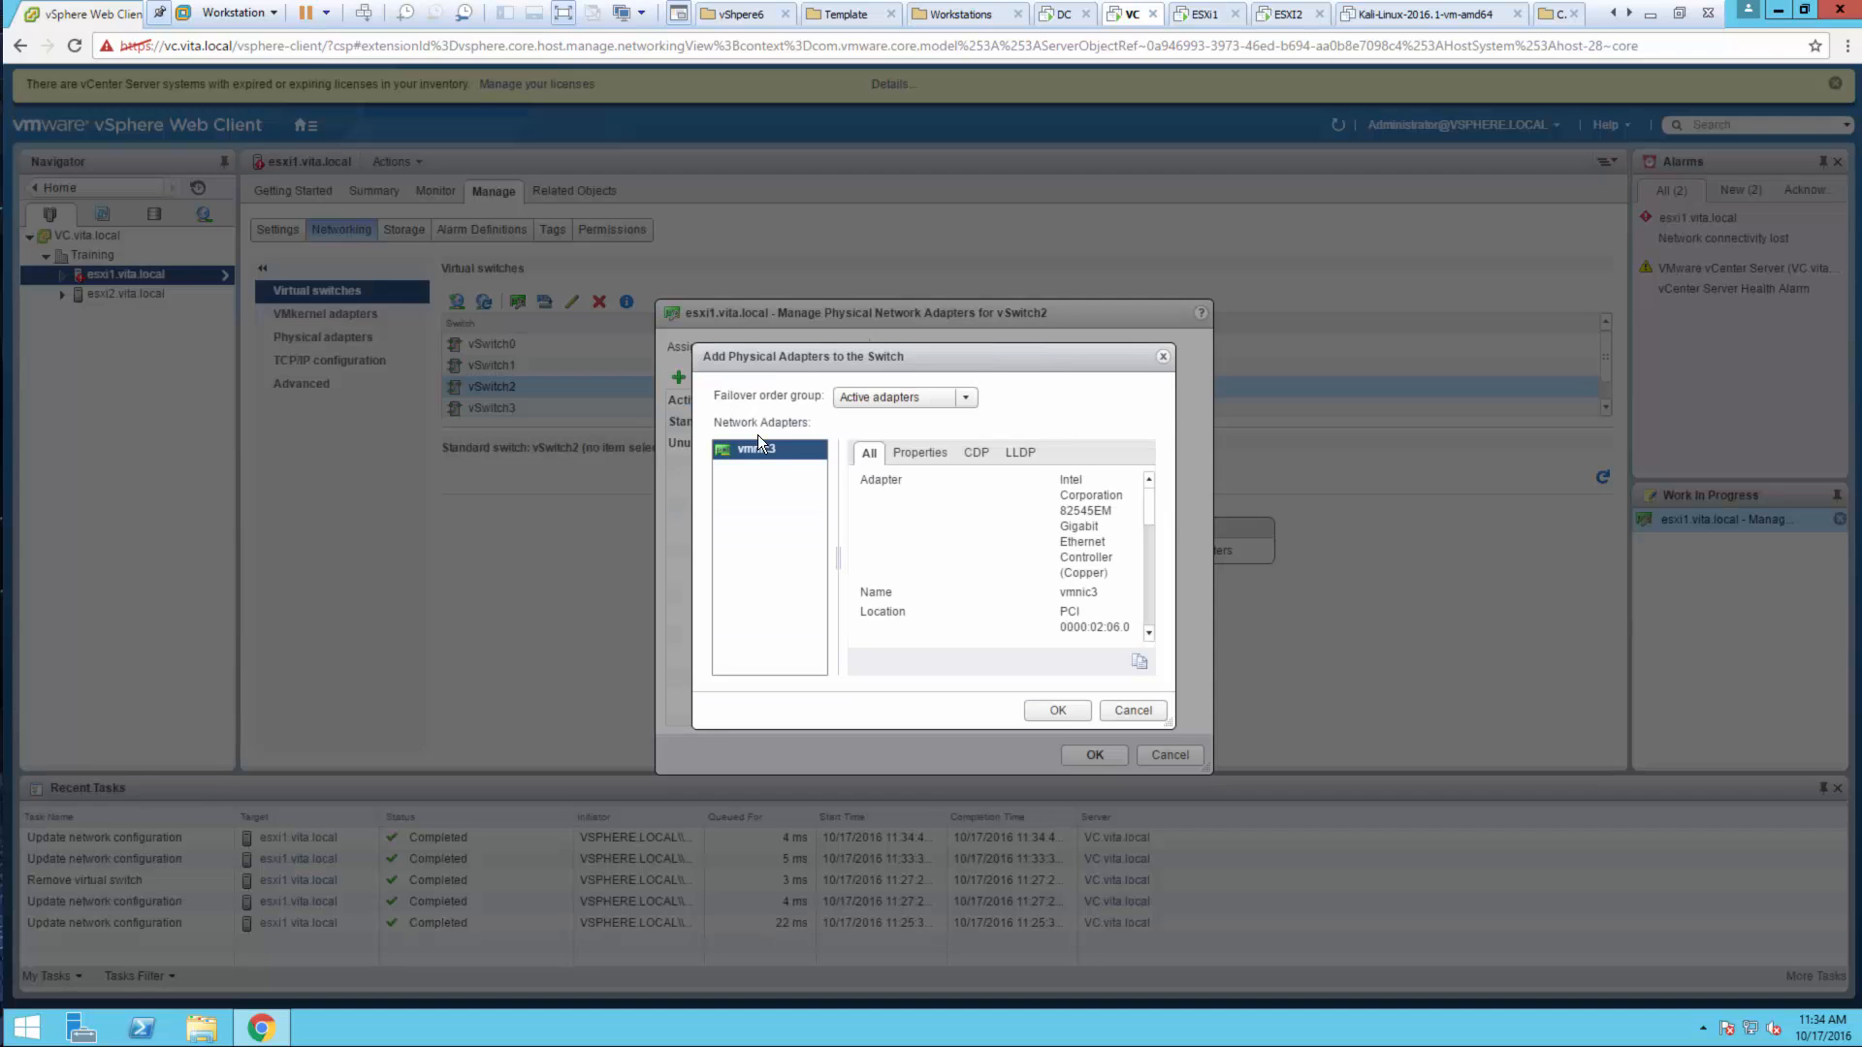
{"action": "left_click", "coordinate": [1055, 702]}
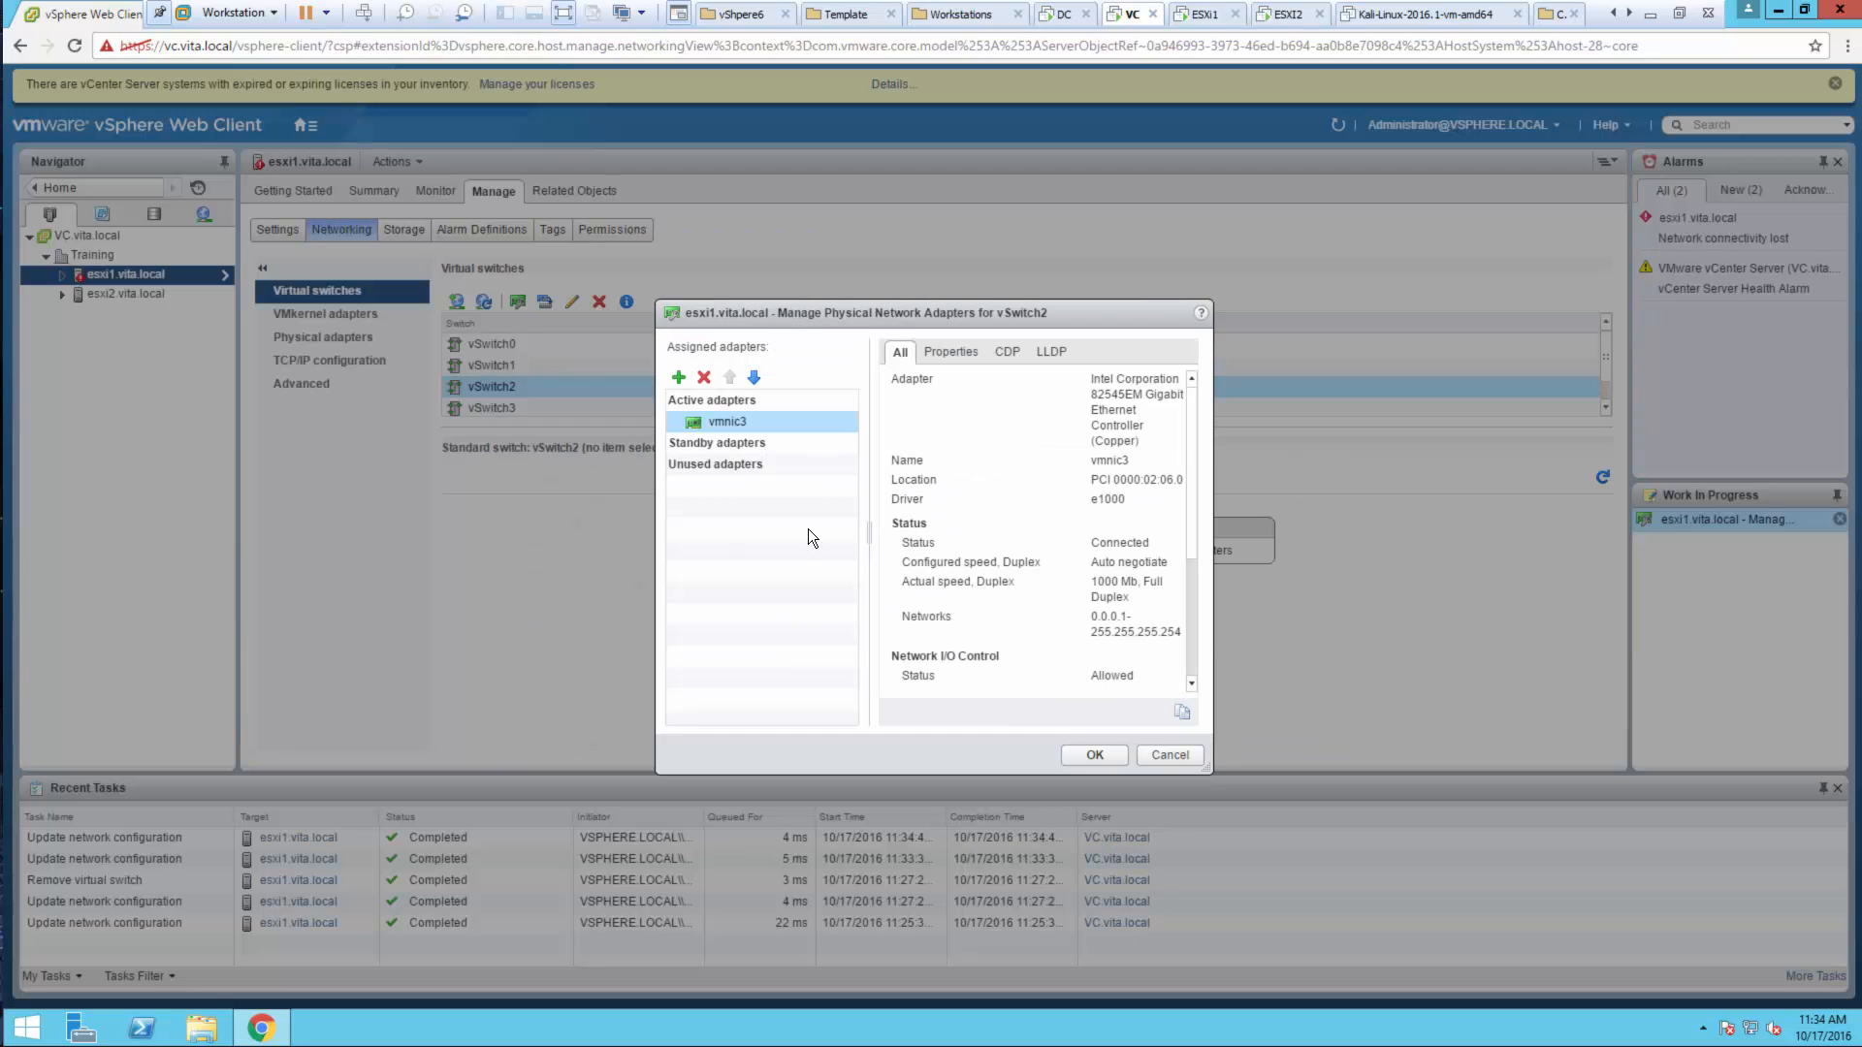
{"action": "left_click", "coordinate": [1078, 758]}
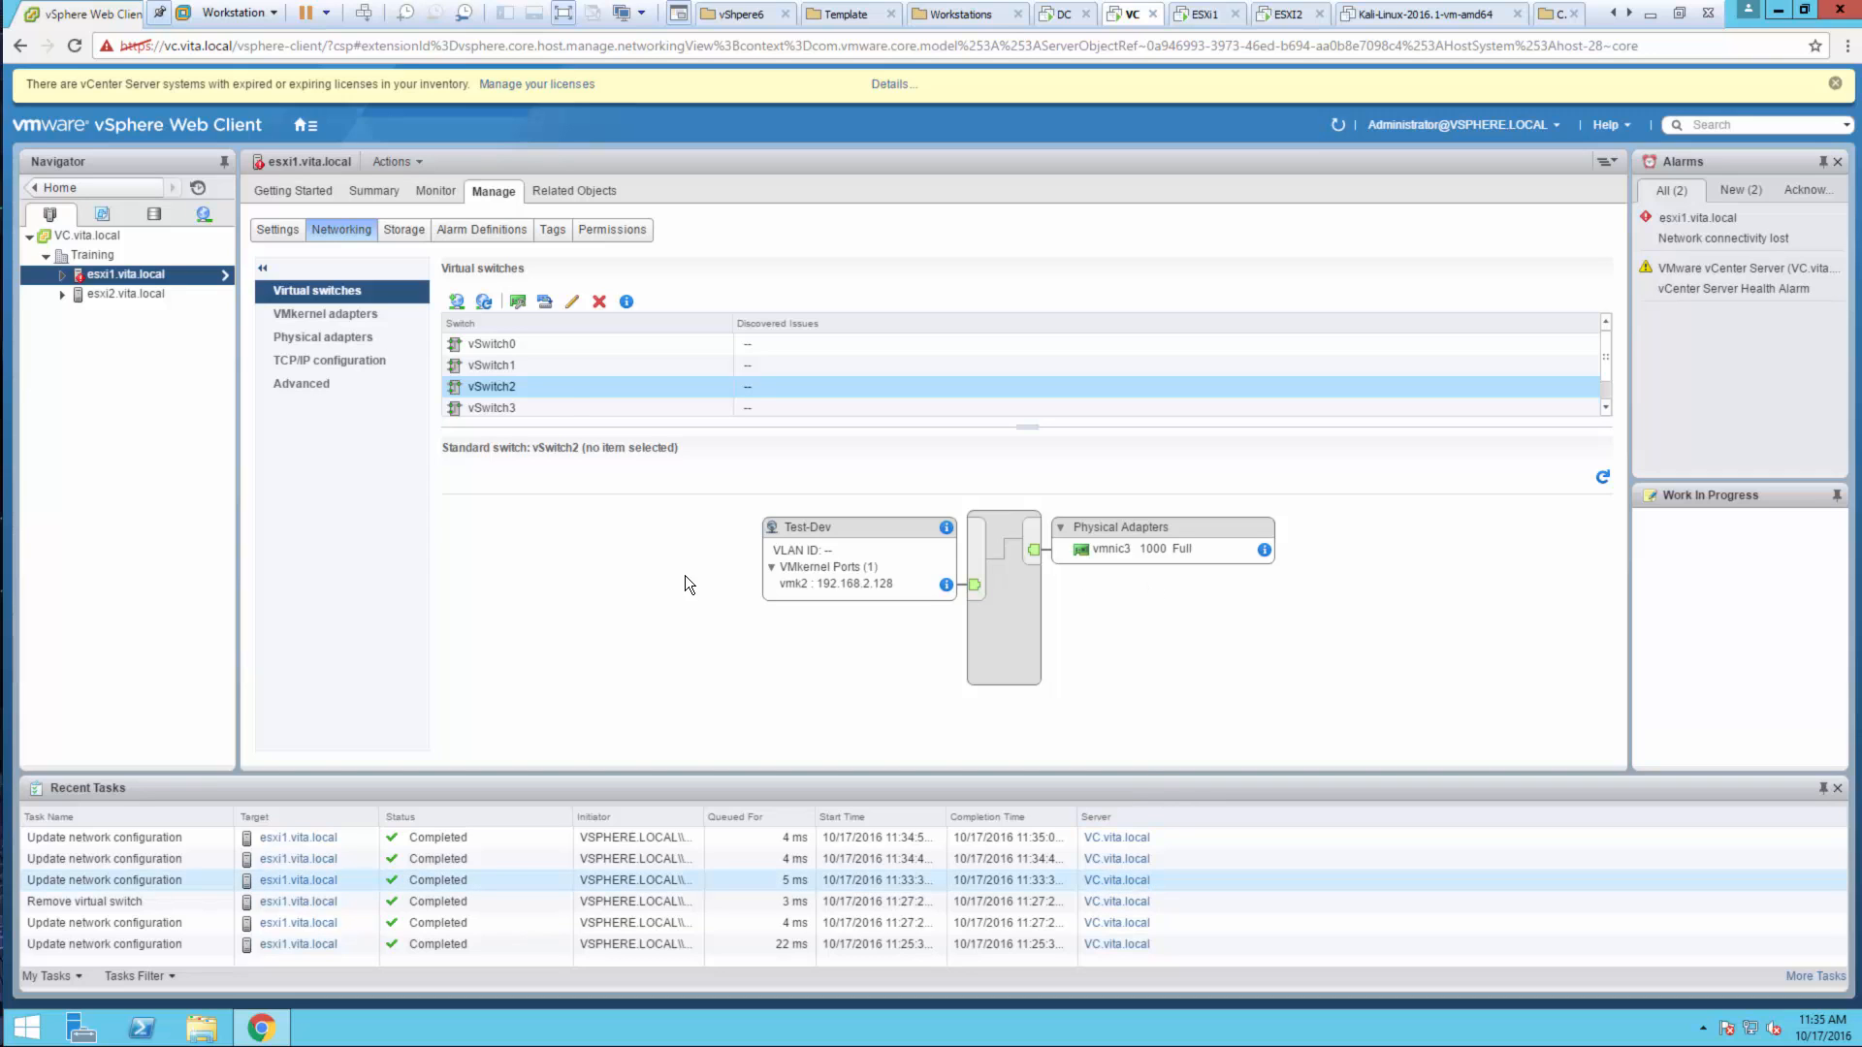
{"action": "left_click", "coordinate": [573, 302]}
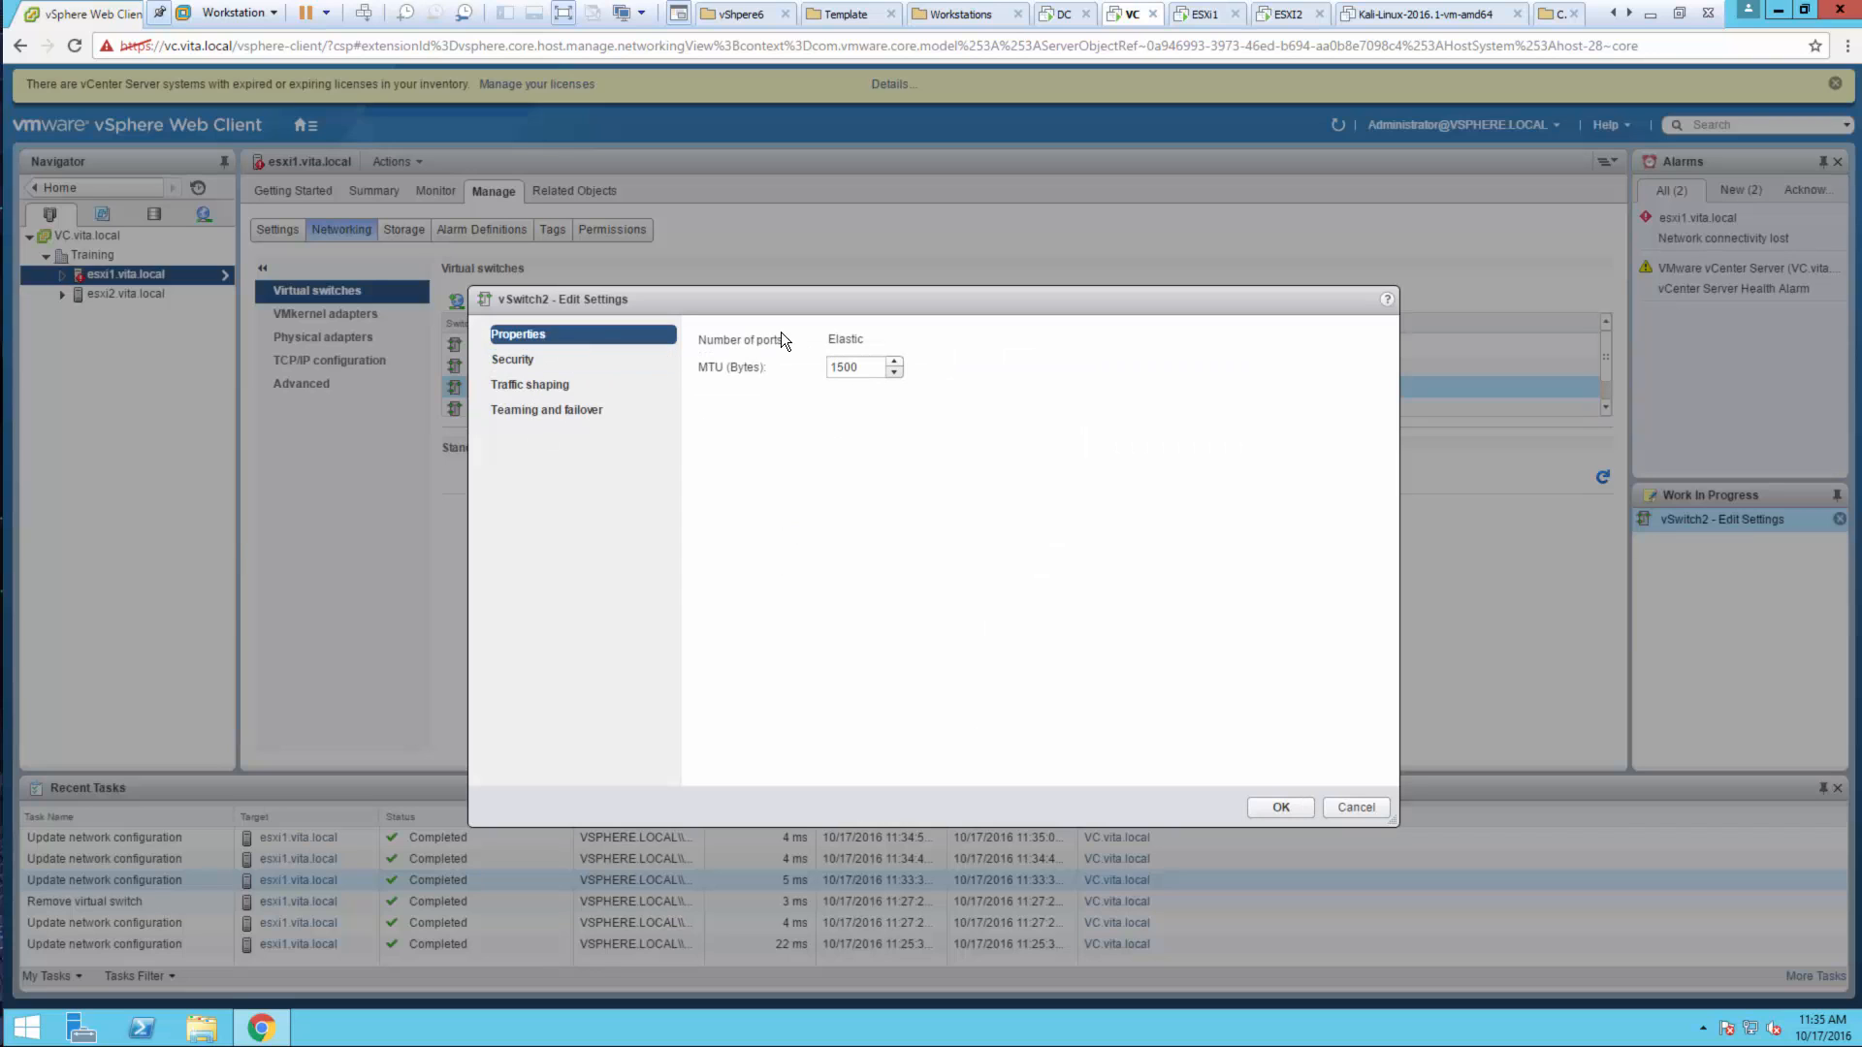
{"action": "left_click", "coordinate": [539, 363]}
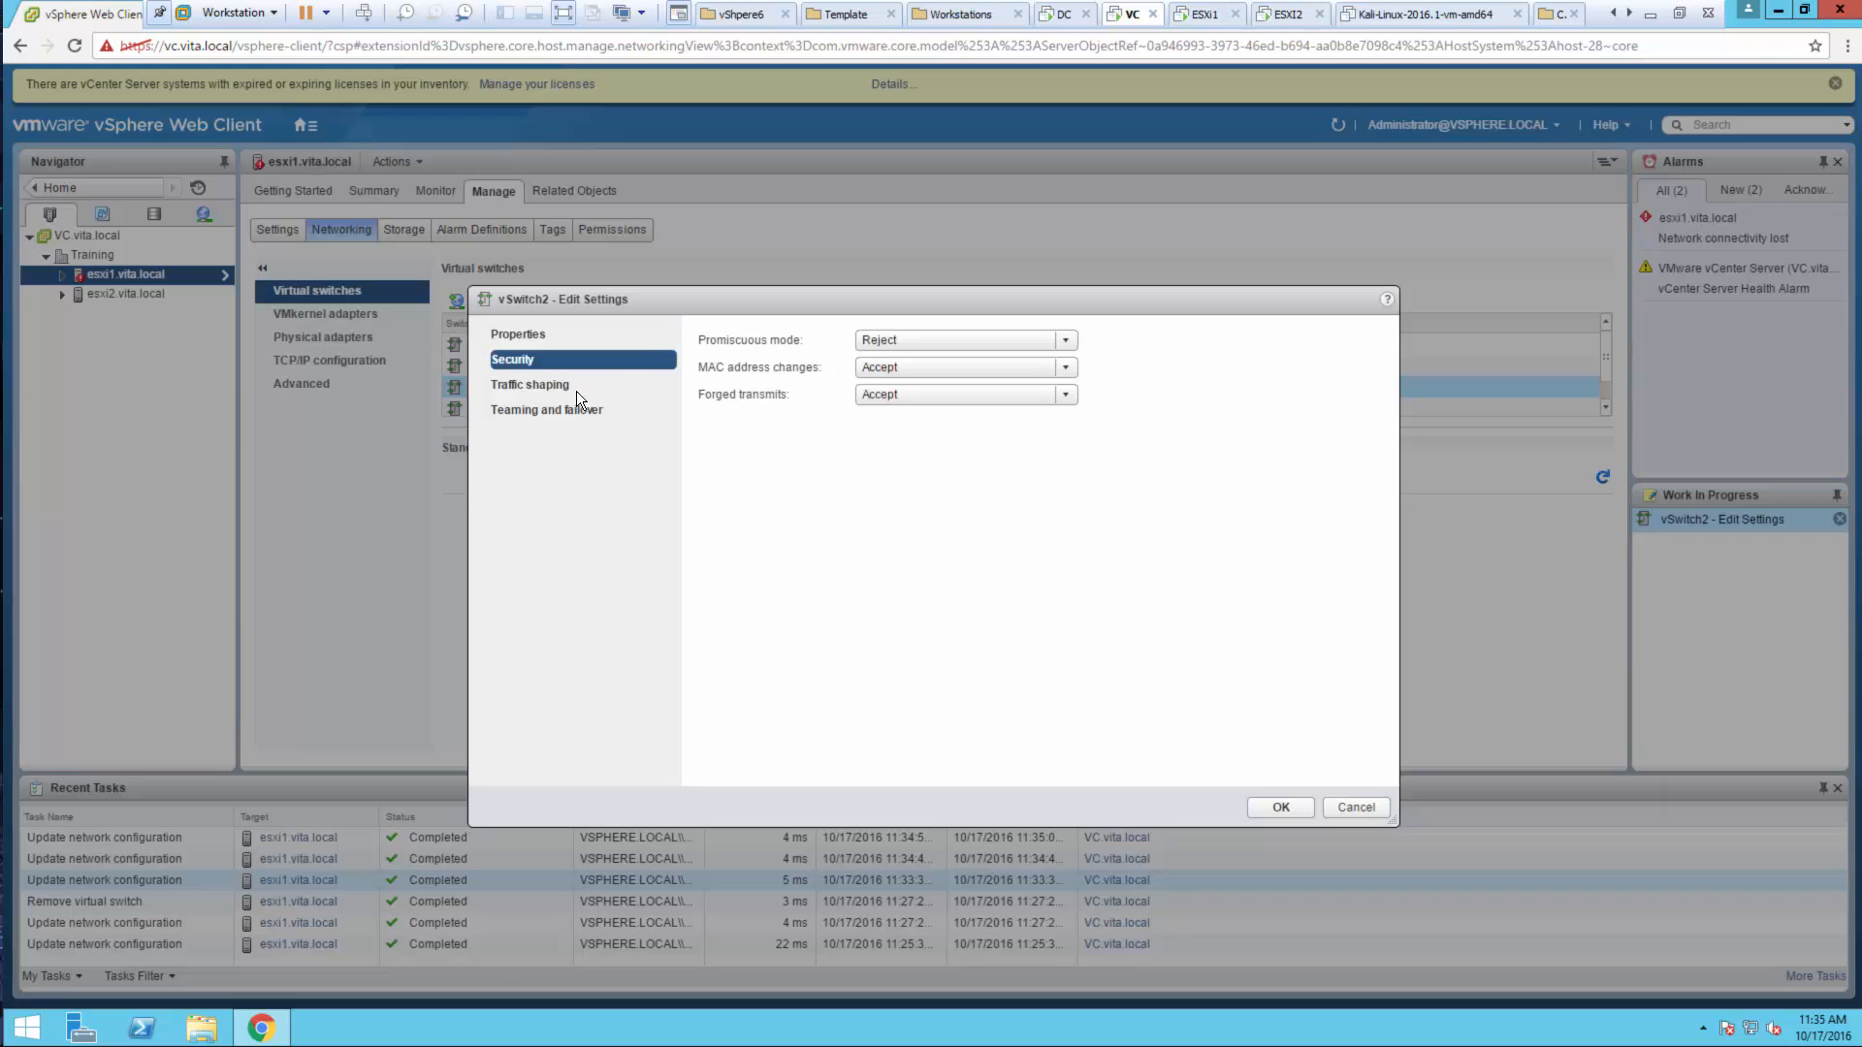
{"action": "left_click", "coordinate": [551, 386]}
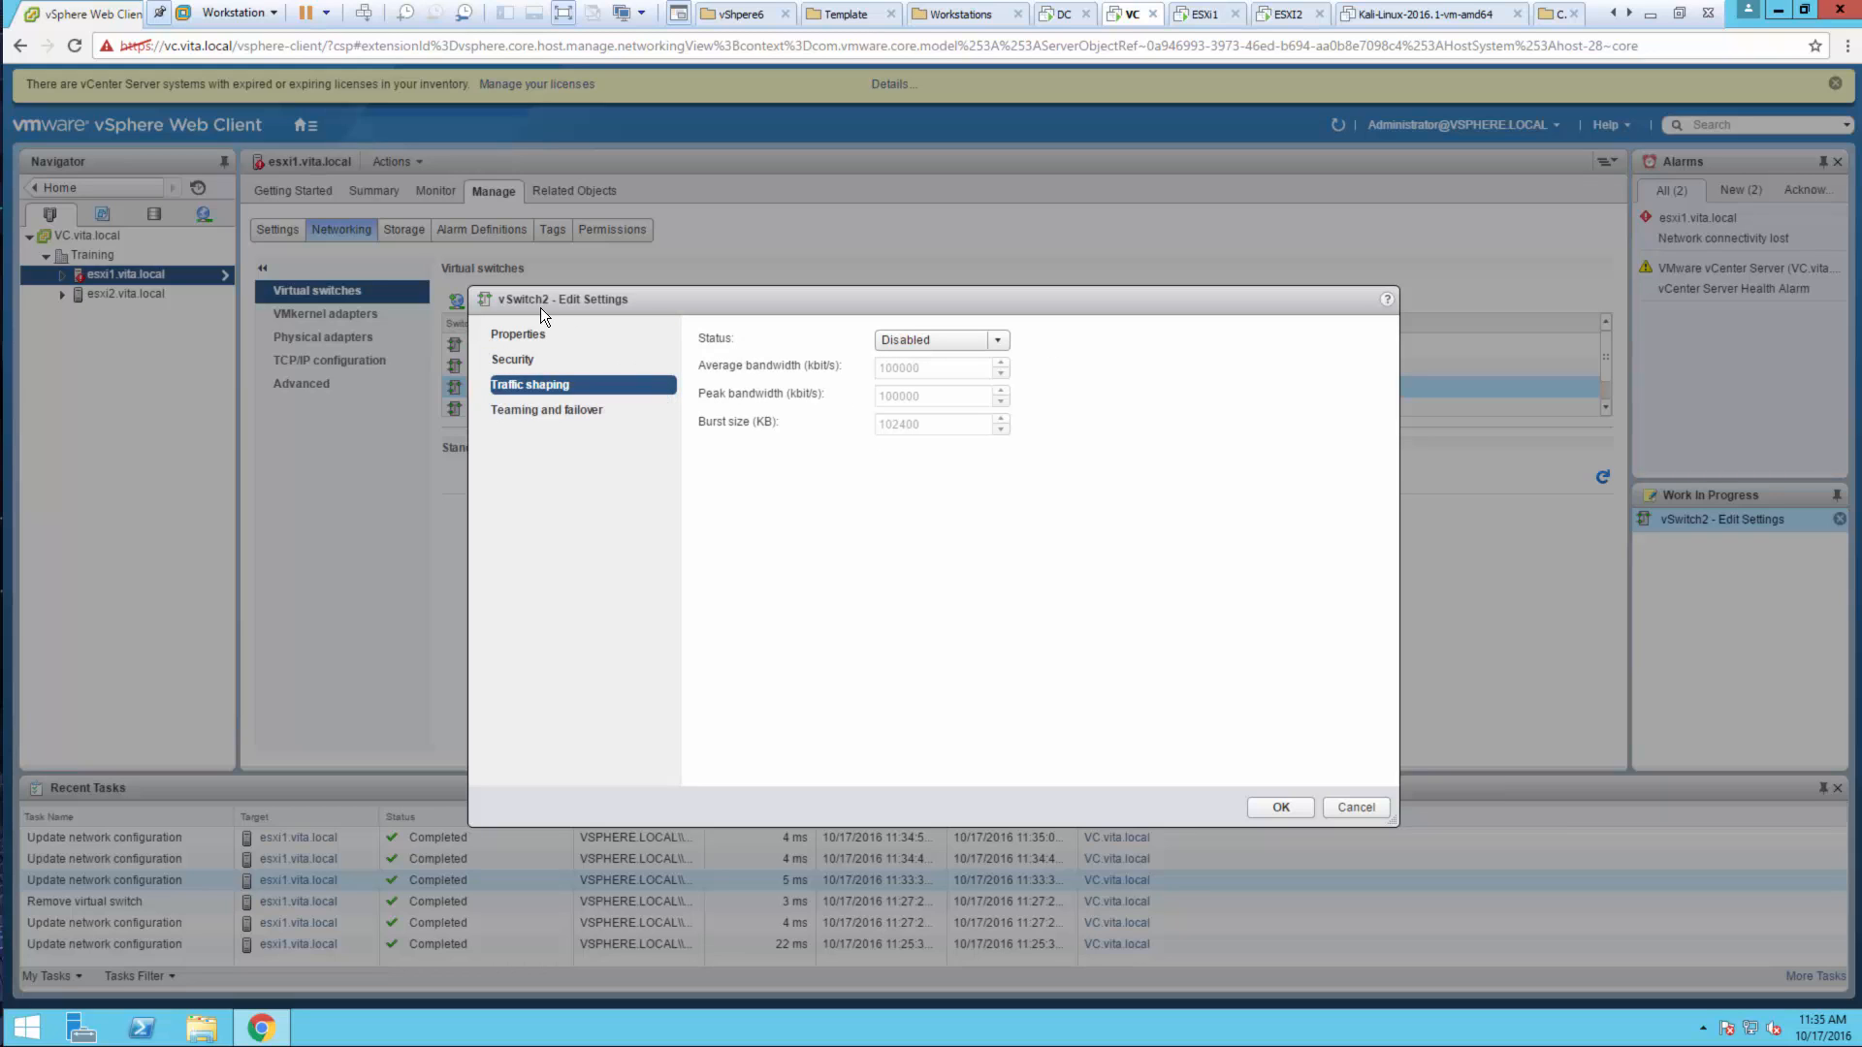
{"action": "left_click", "coordinate": [543, 407]}
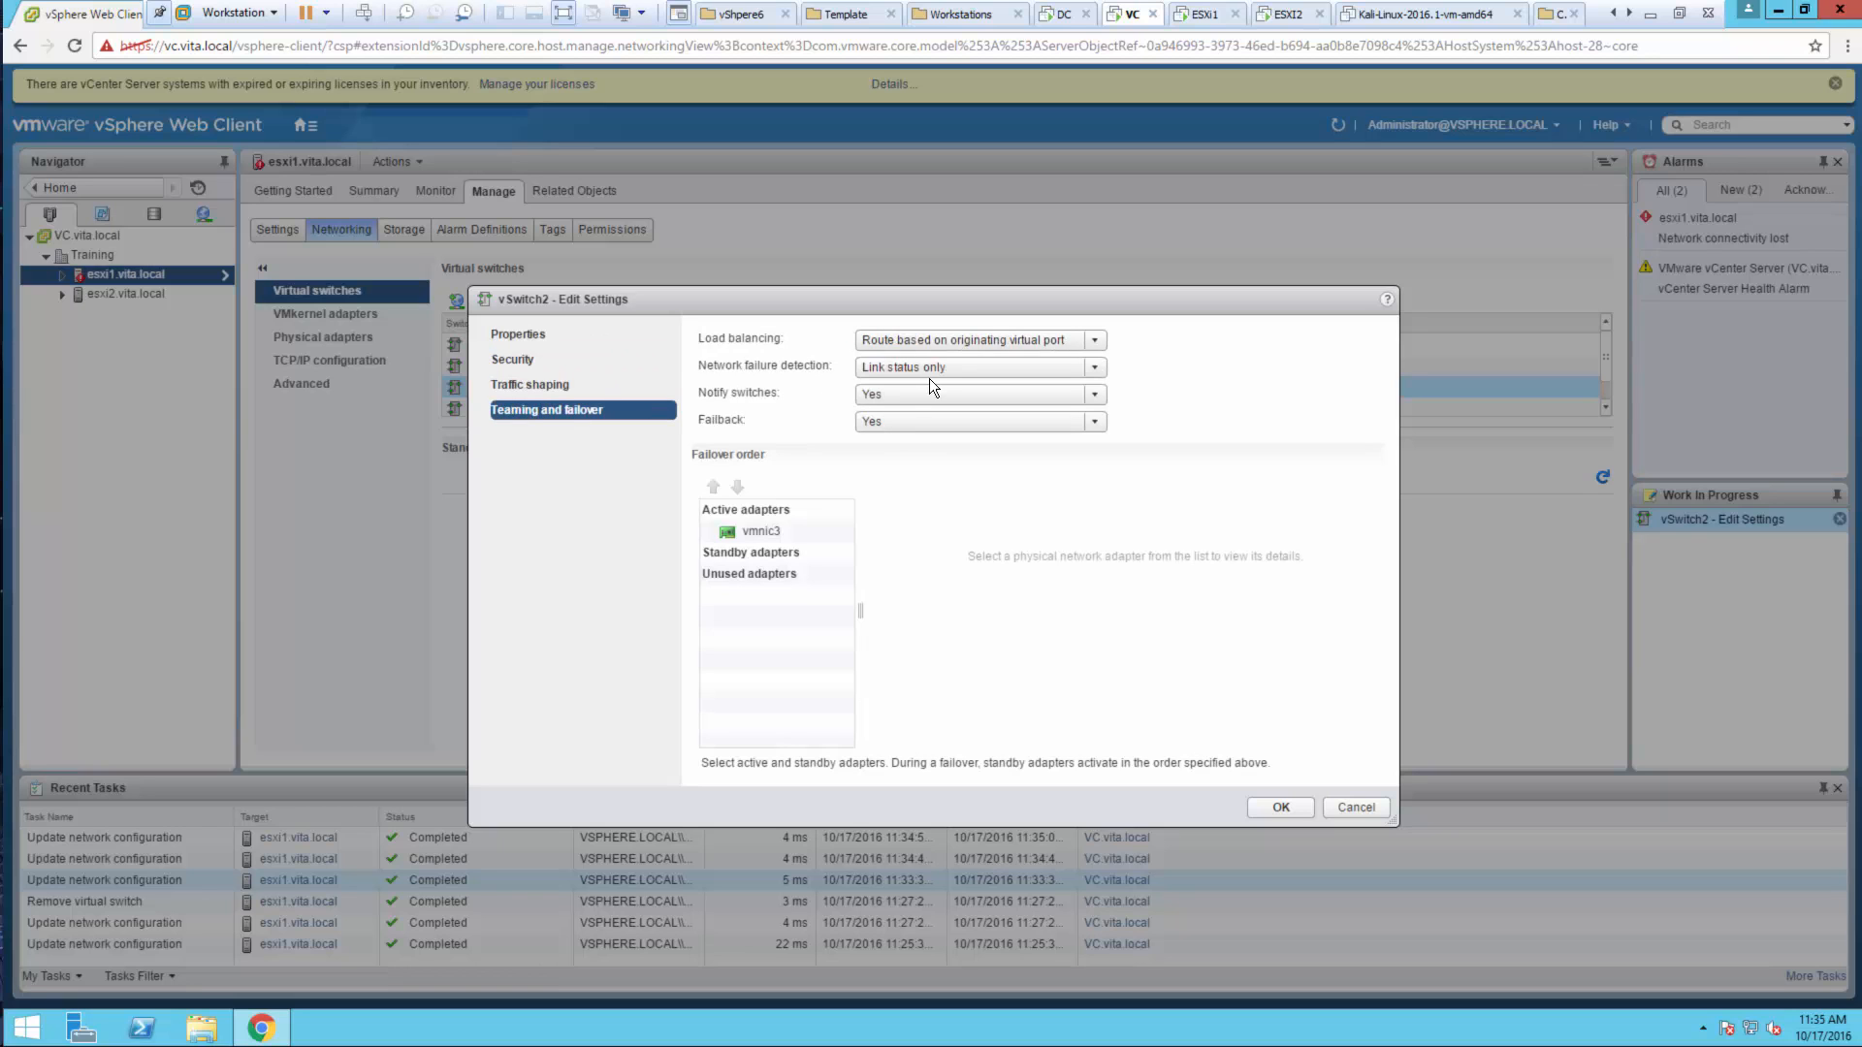
{"action": "left_click", "coordinate": [1269, 805]}
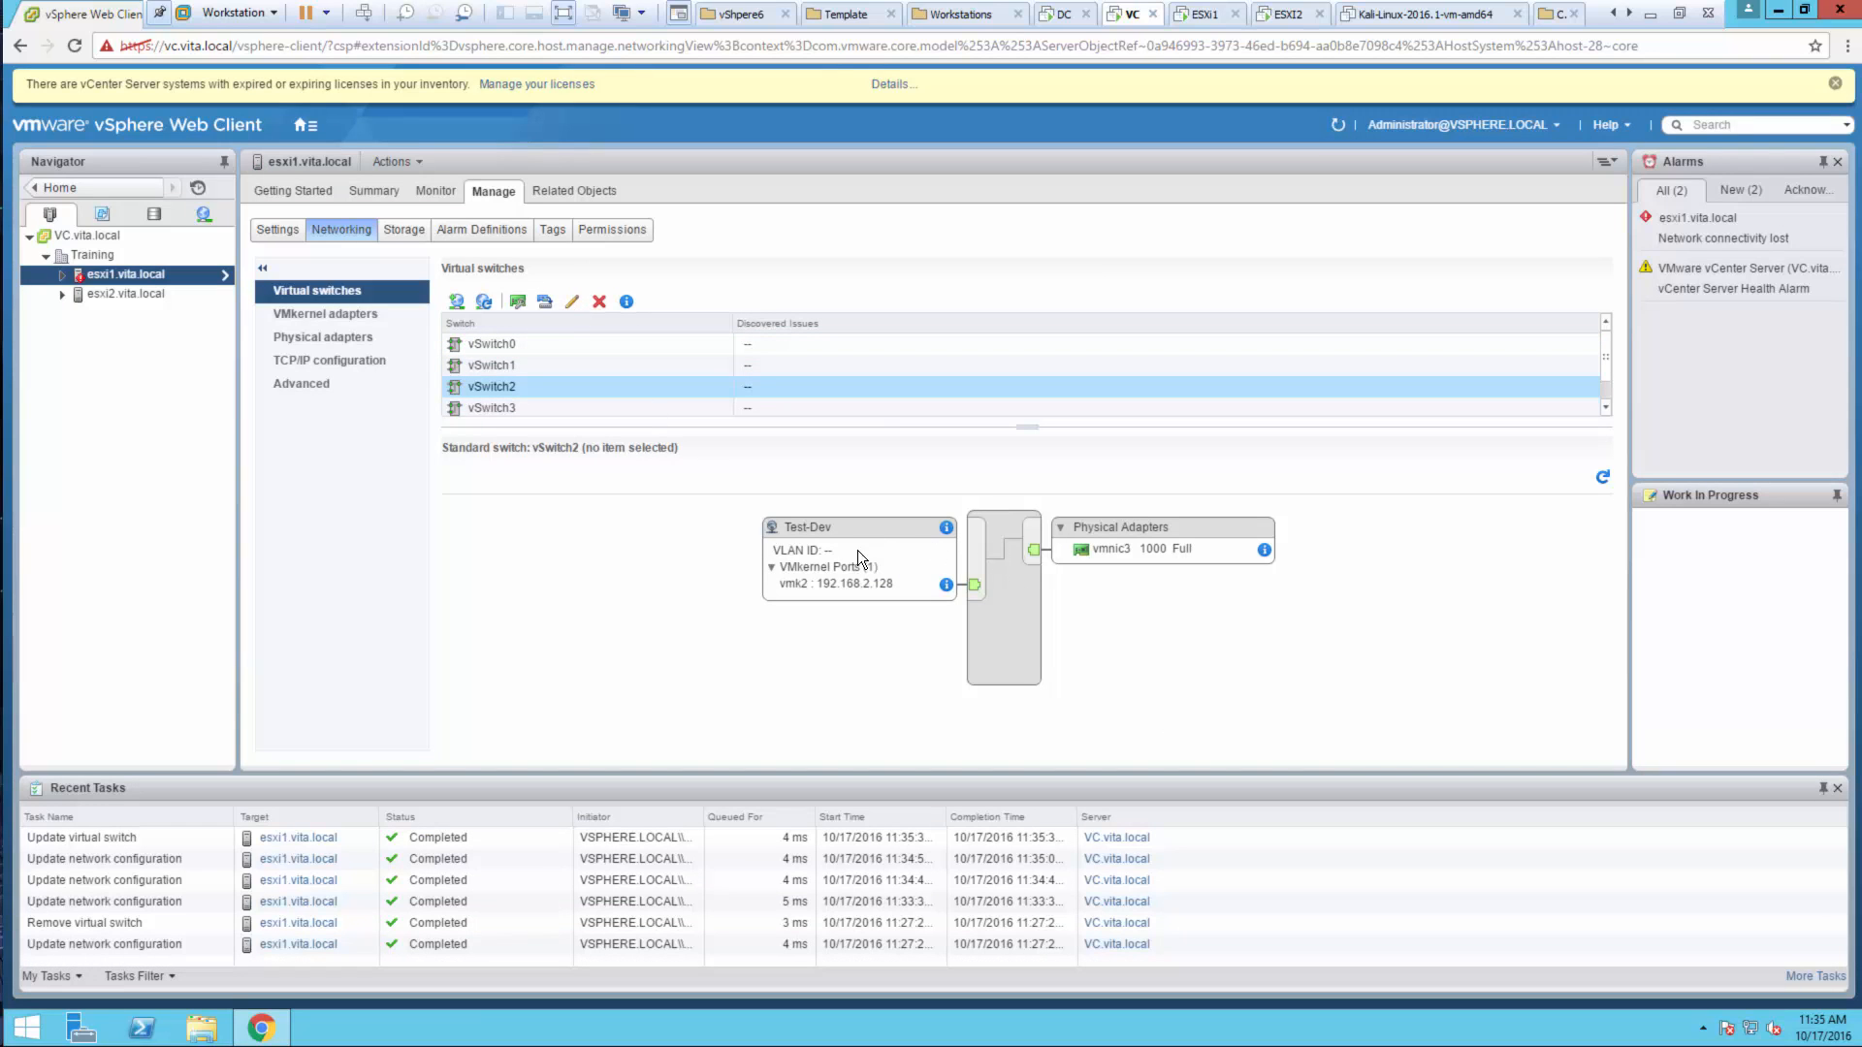
{"action": "left_click", "coordinate": [830, 587]}
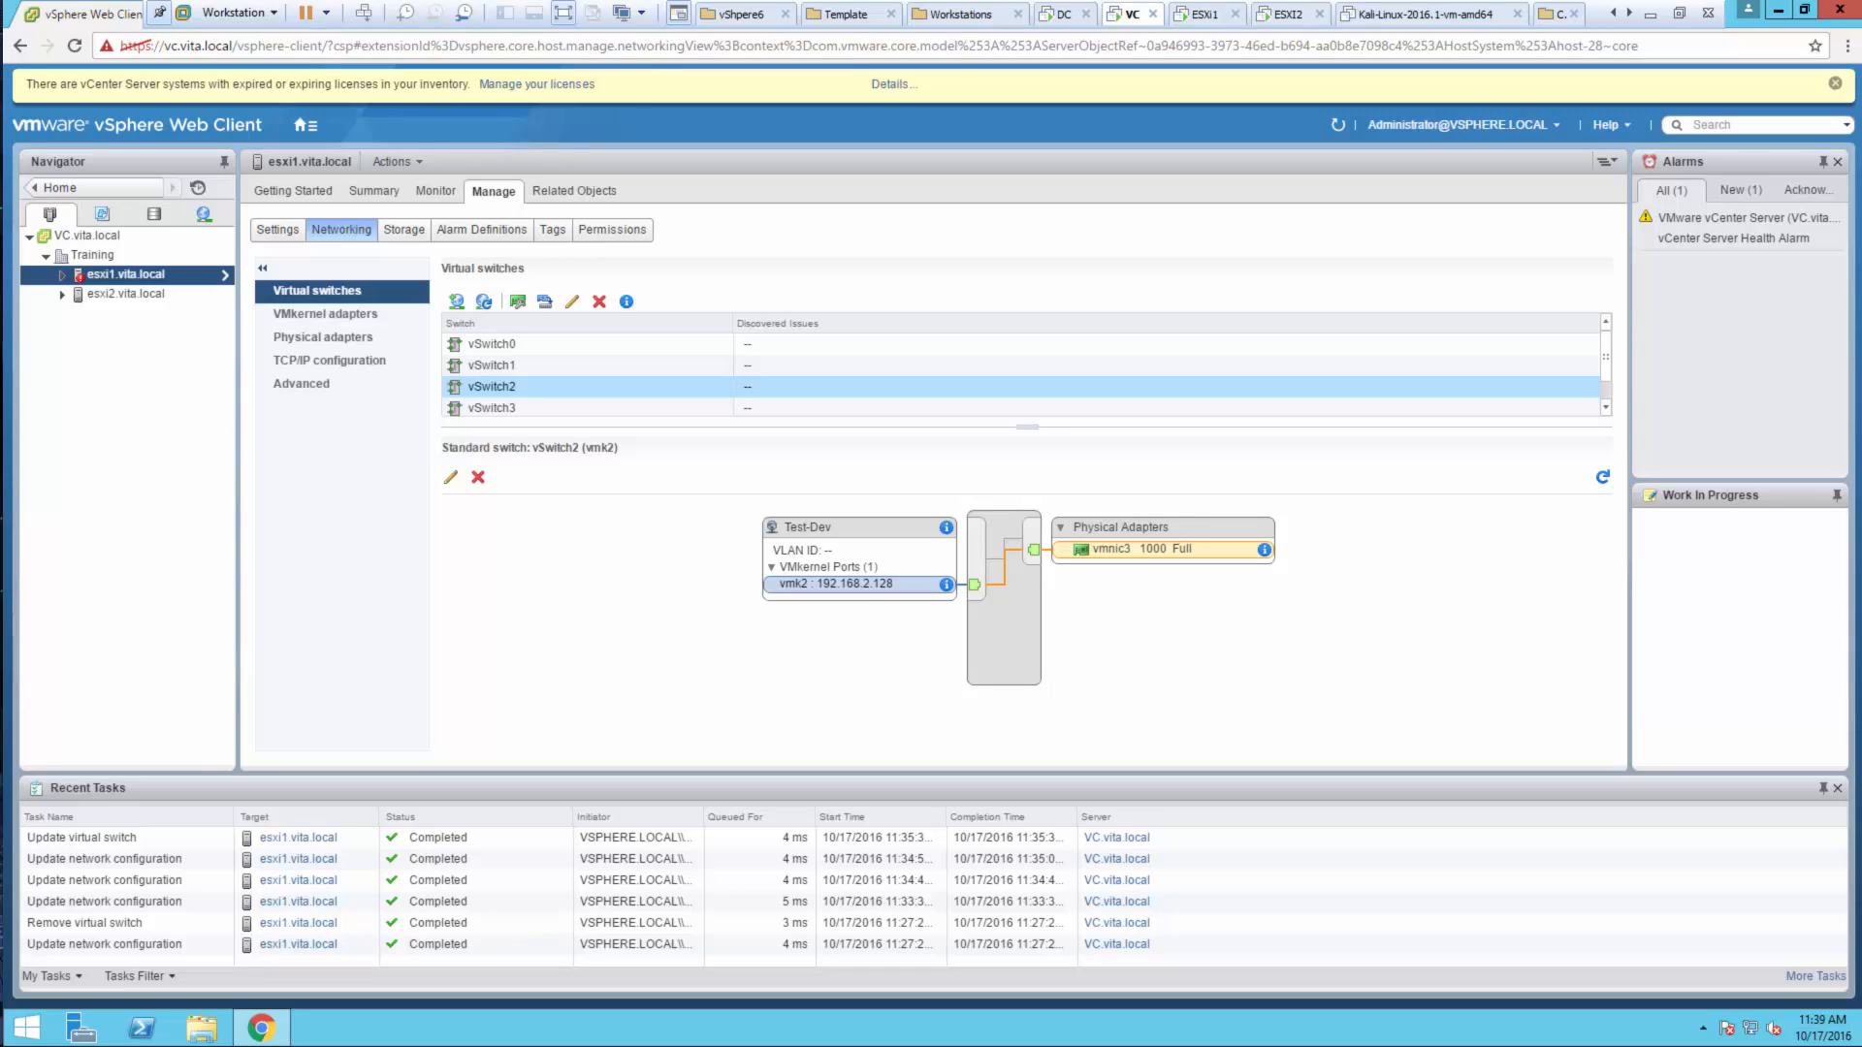
Add a VMkernel adapter on vSwitch2 labelled FT with Fault Tolerance logging enabled
{"action": "left_click", "coordinate": [982, 648]}
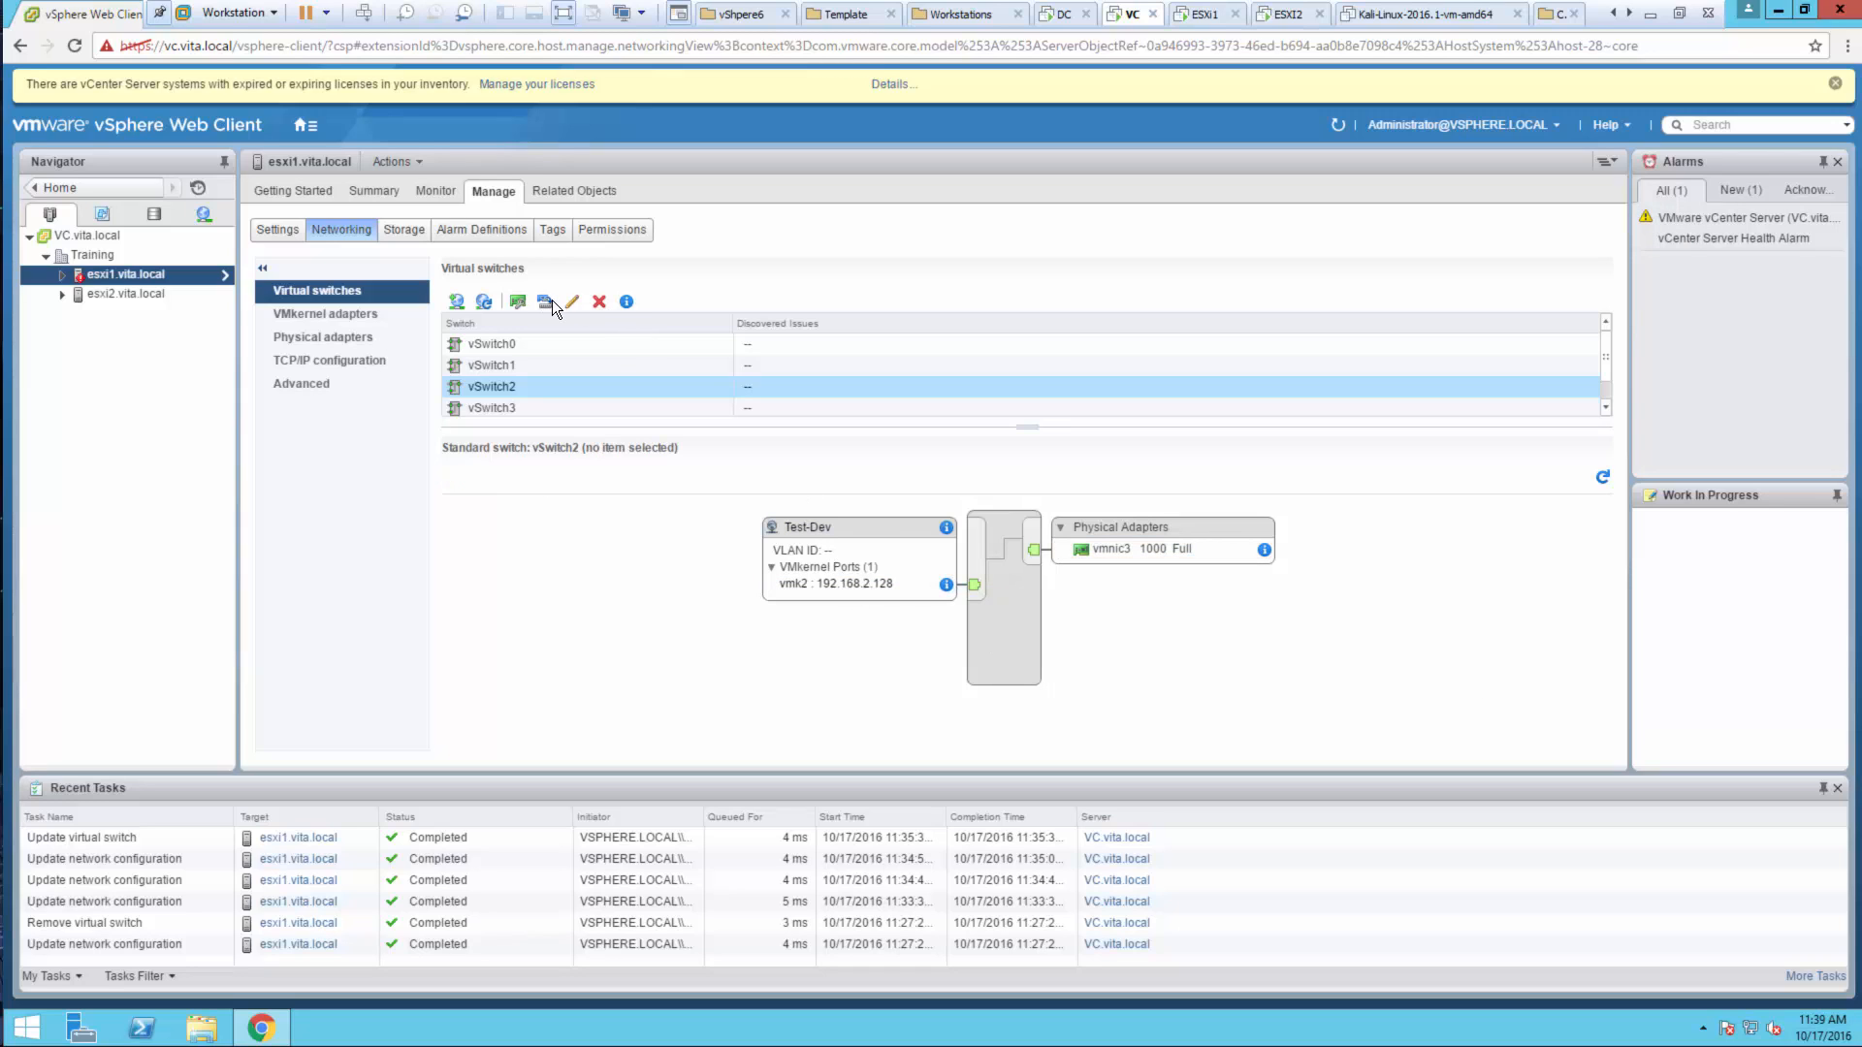
{"action": "left_click", "coordinate": [456, 299]}
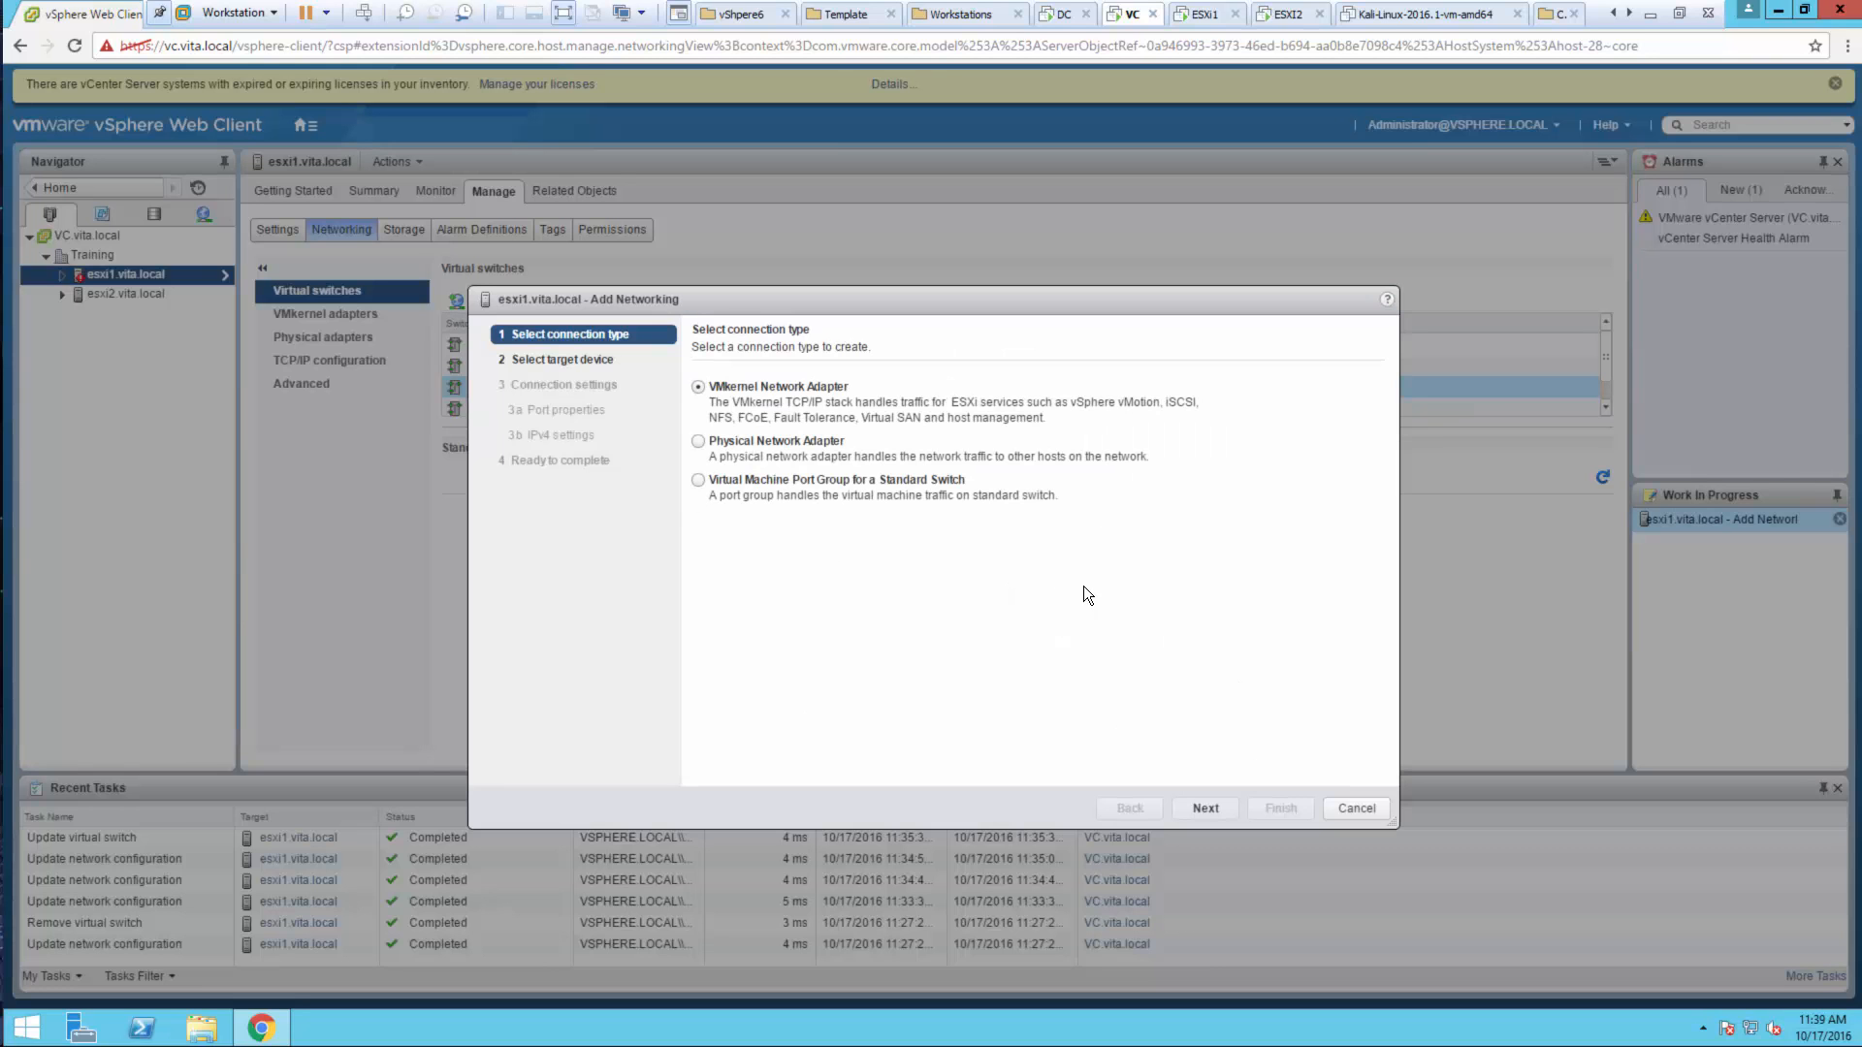
{"action": "left_click", "coordinate": [1220, 801]}
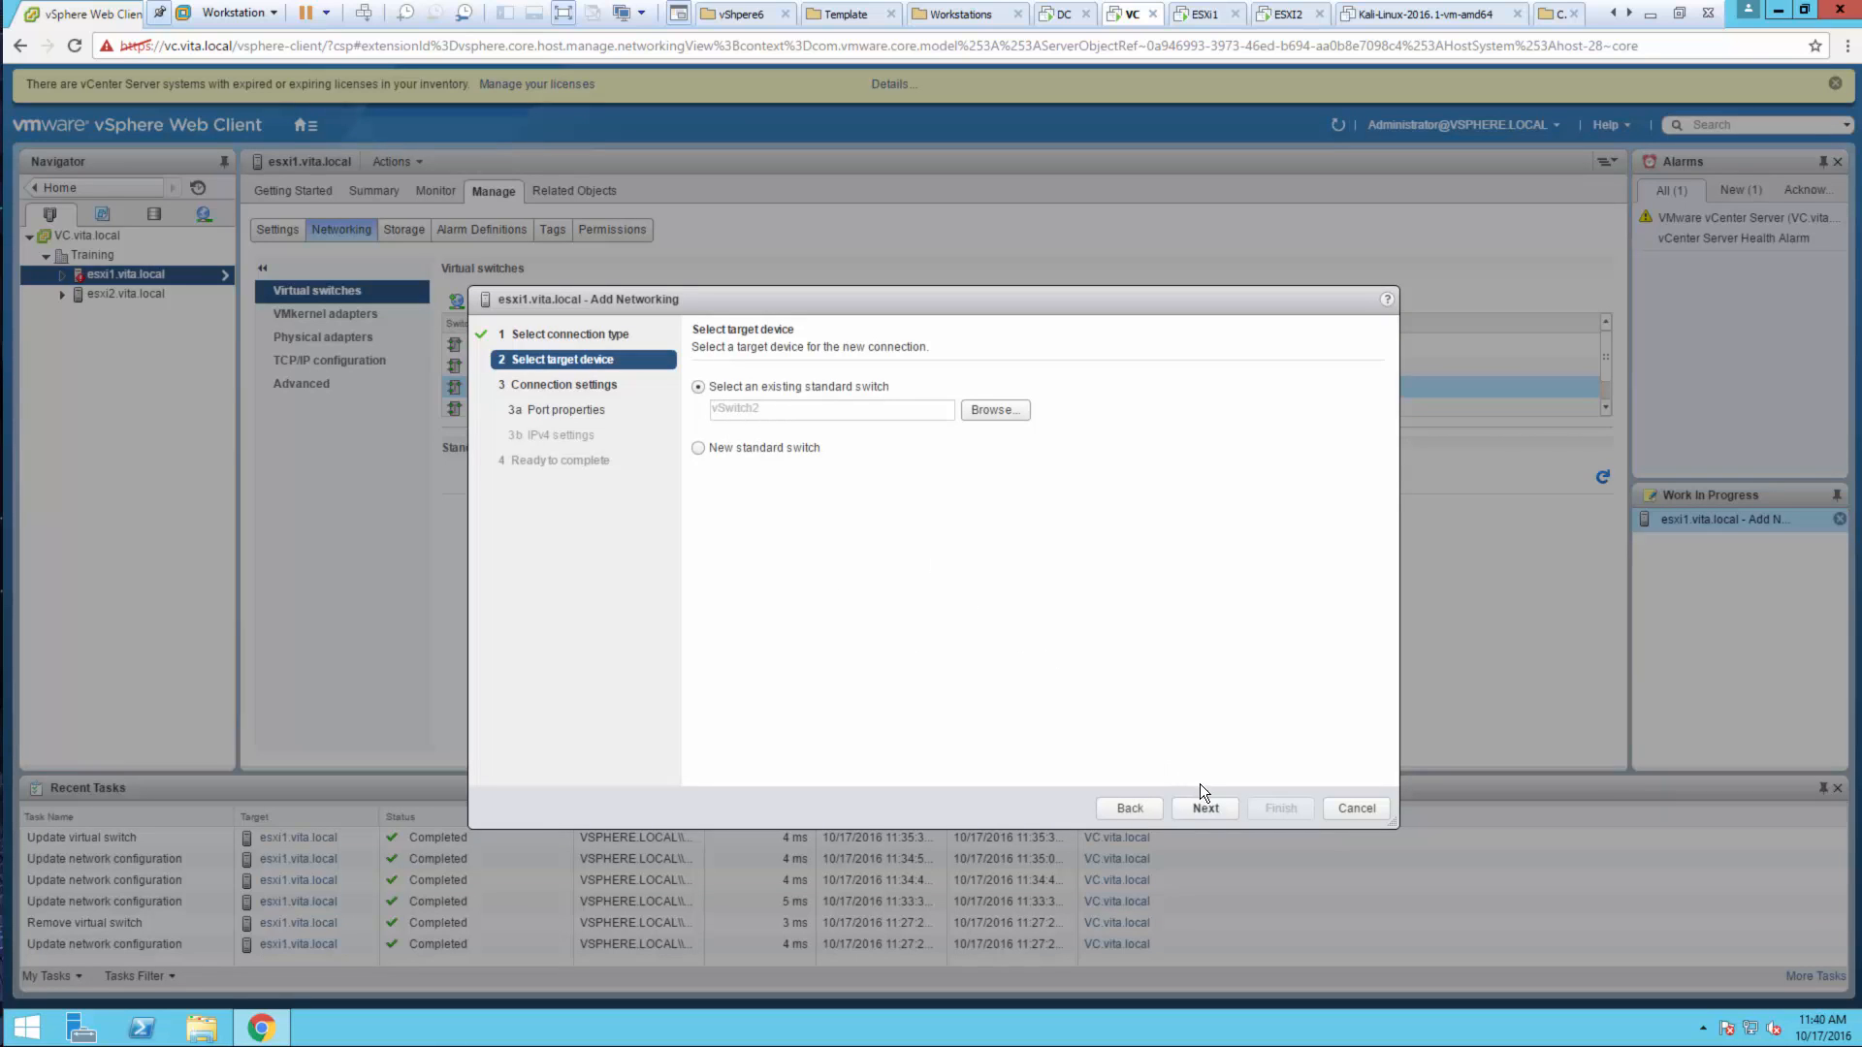
{"action": "left_click", "coordinate": [1200, 801]}
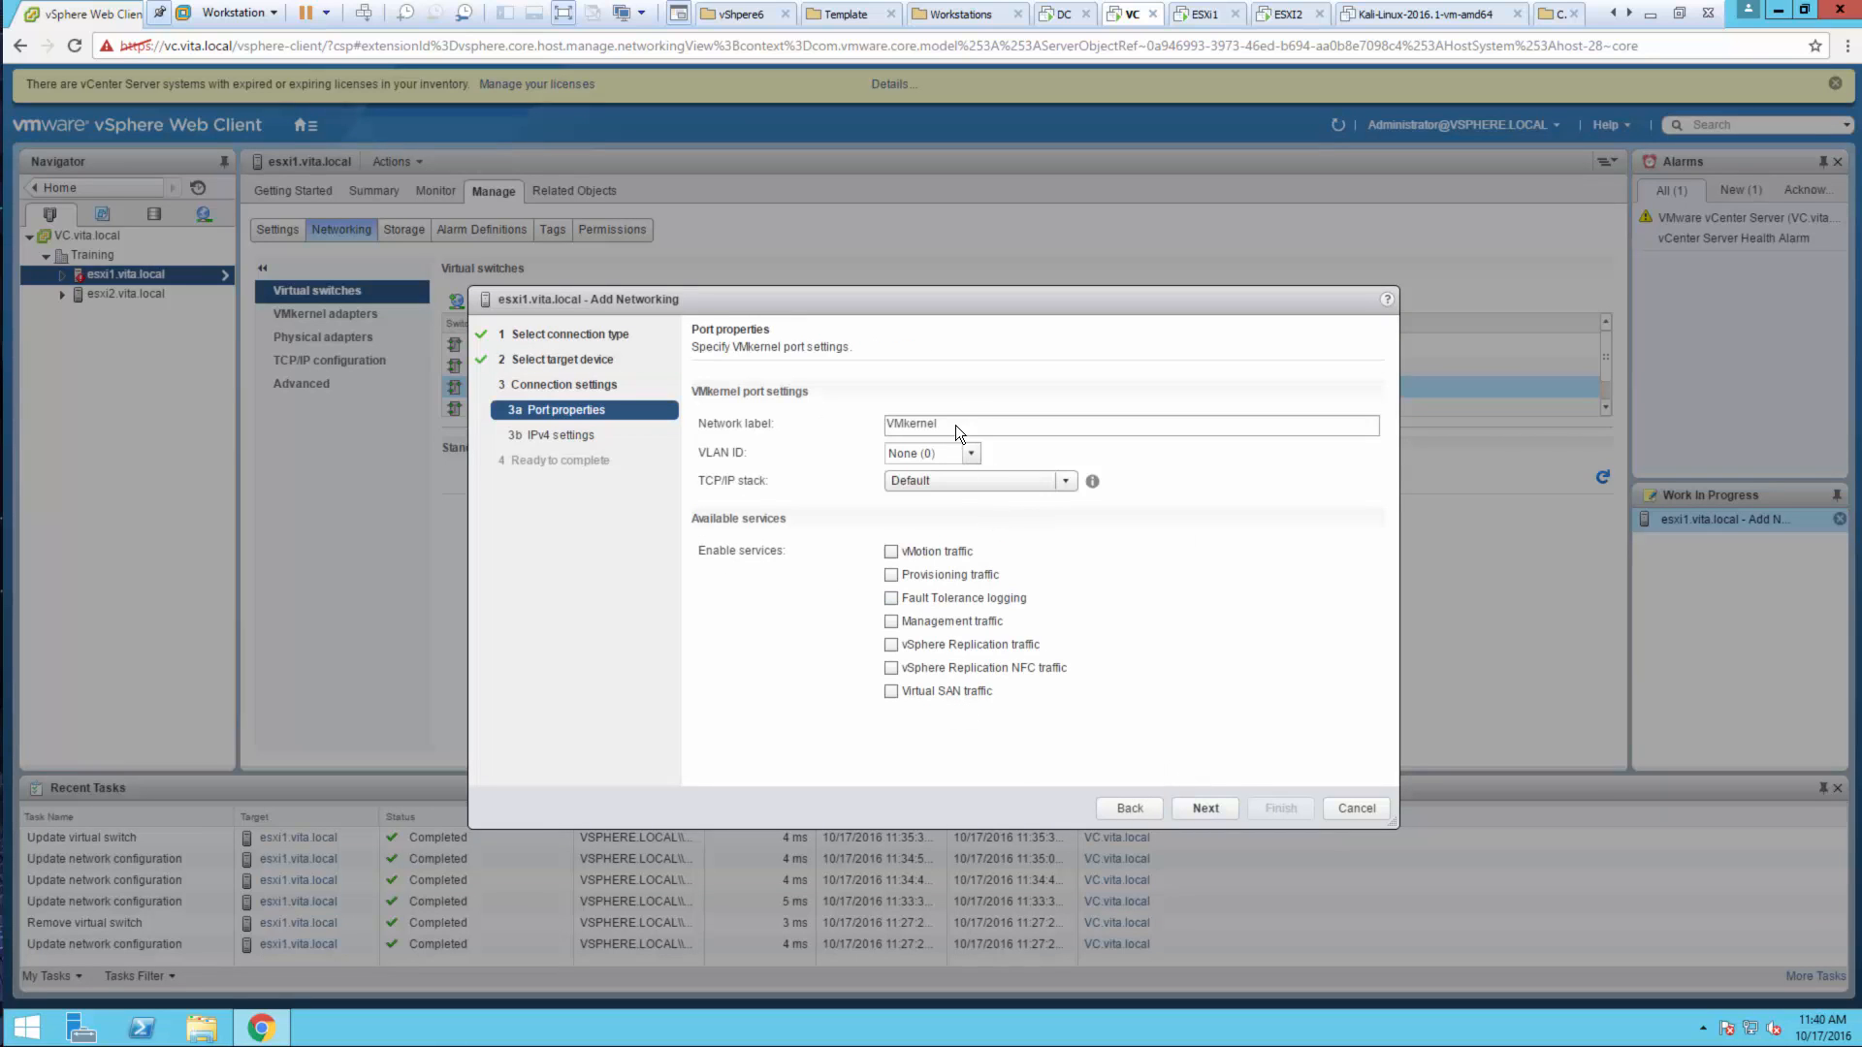
{"action": "left_click", "coordinate": [746, 416]}
{"action": "type", "text": "F"}
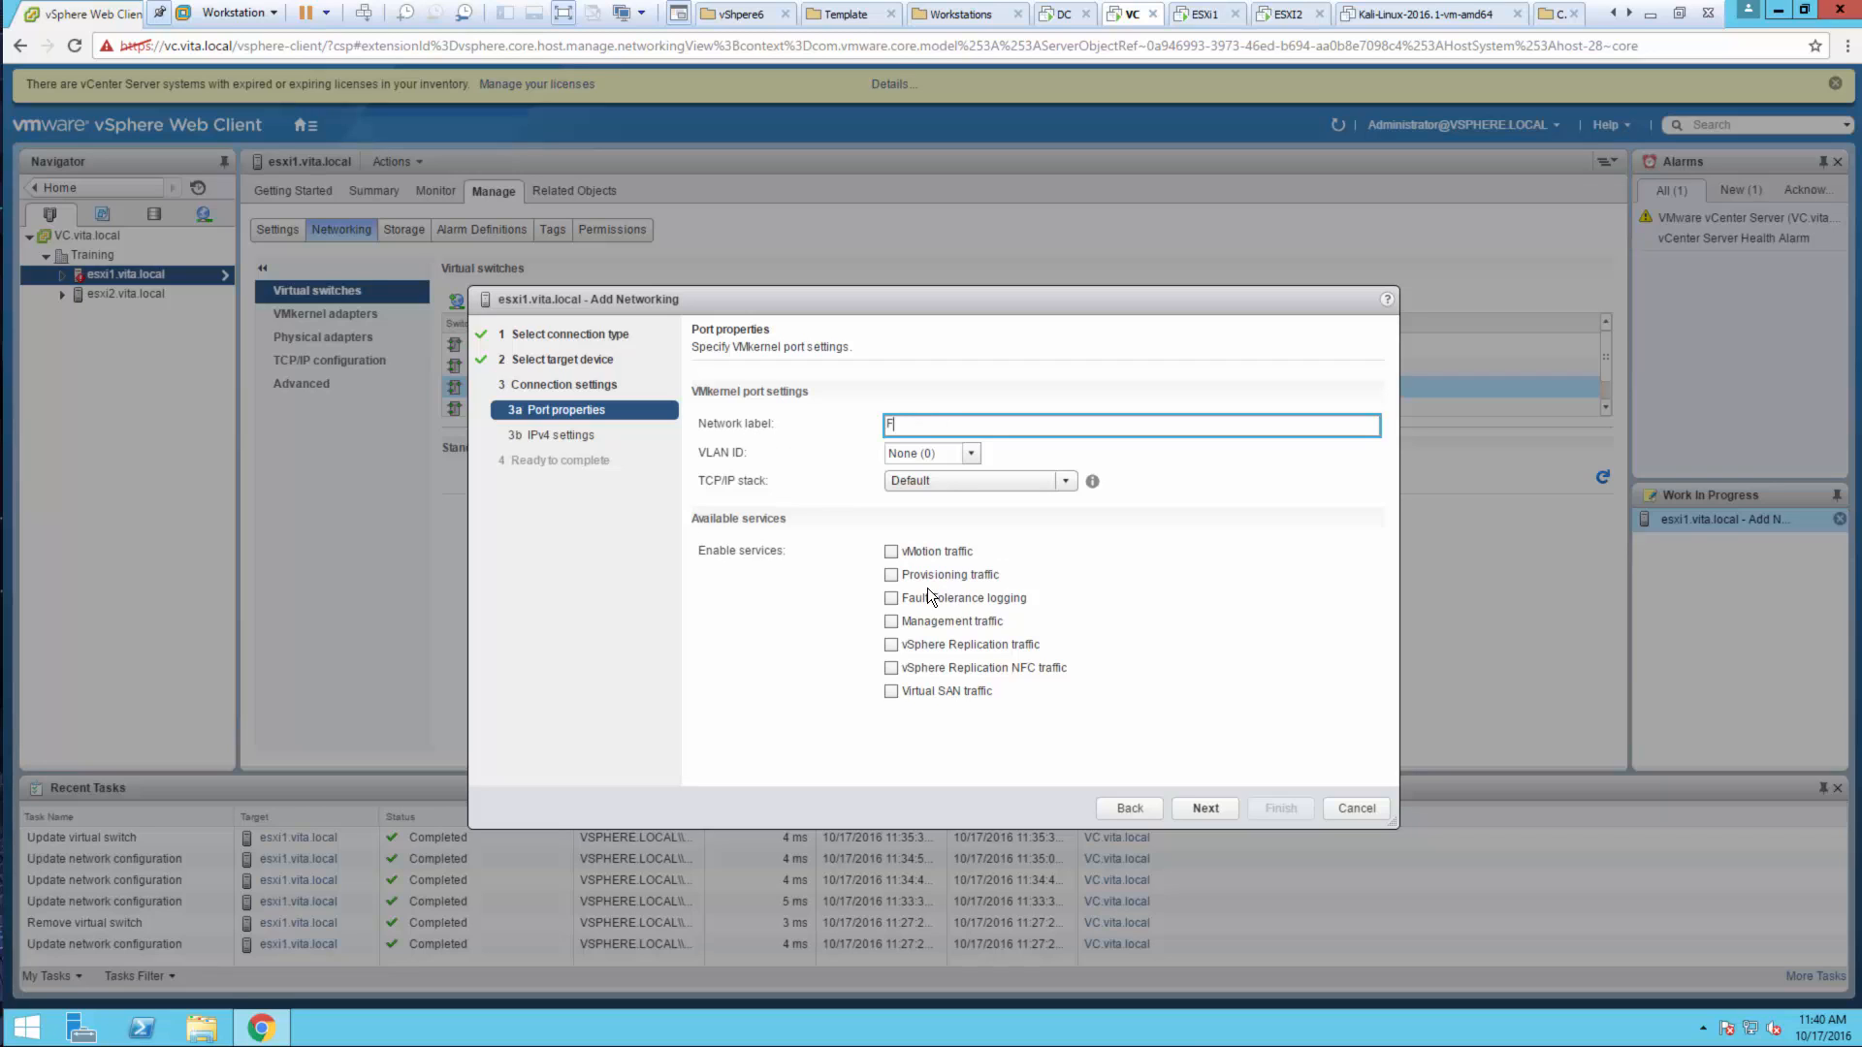
{"action": "type", "text": "T"}
{"action": "left_click", "coordinate": [895, 597]}
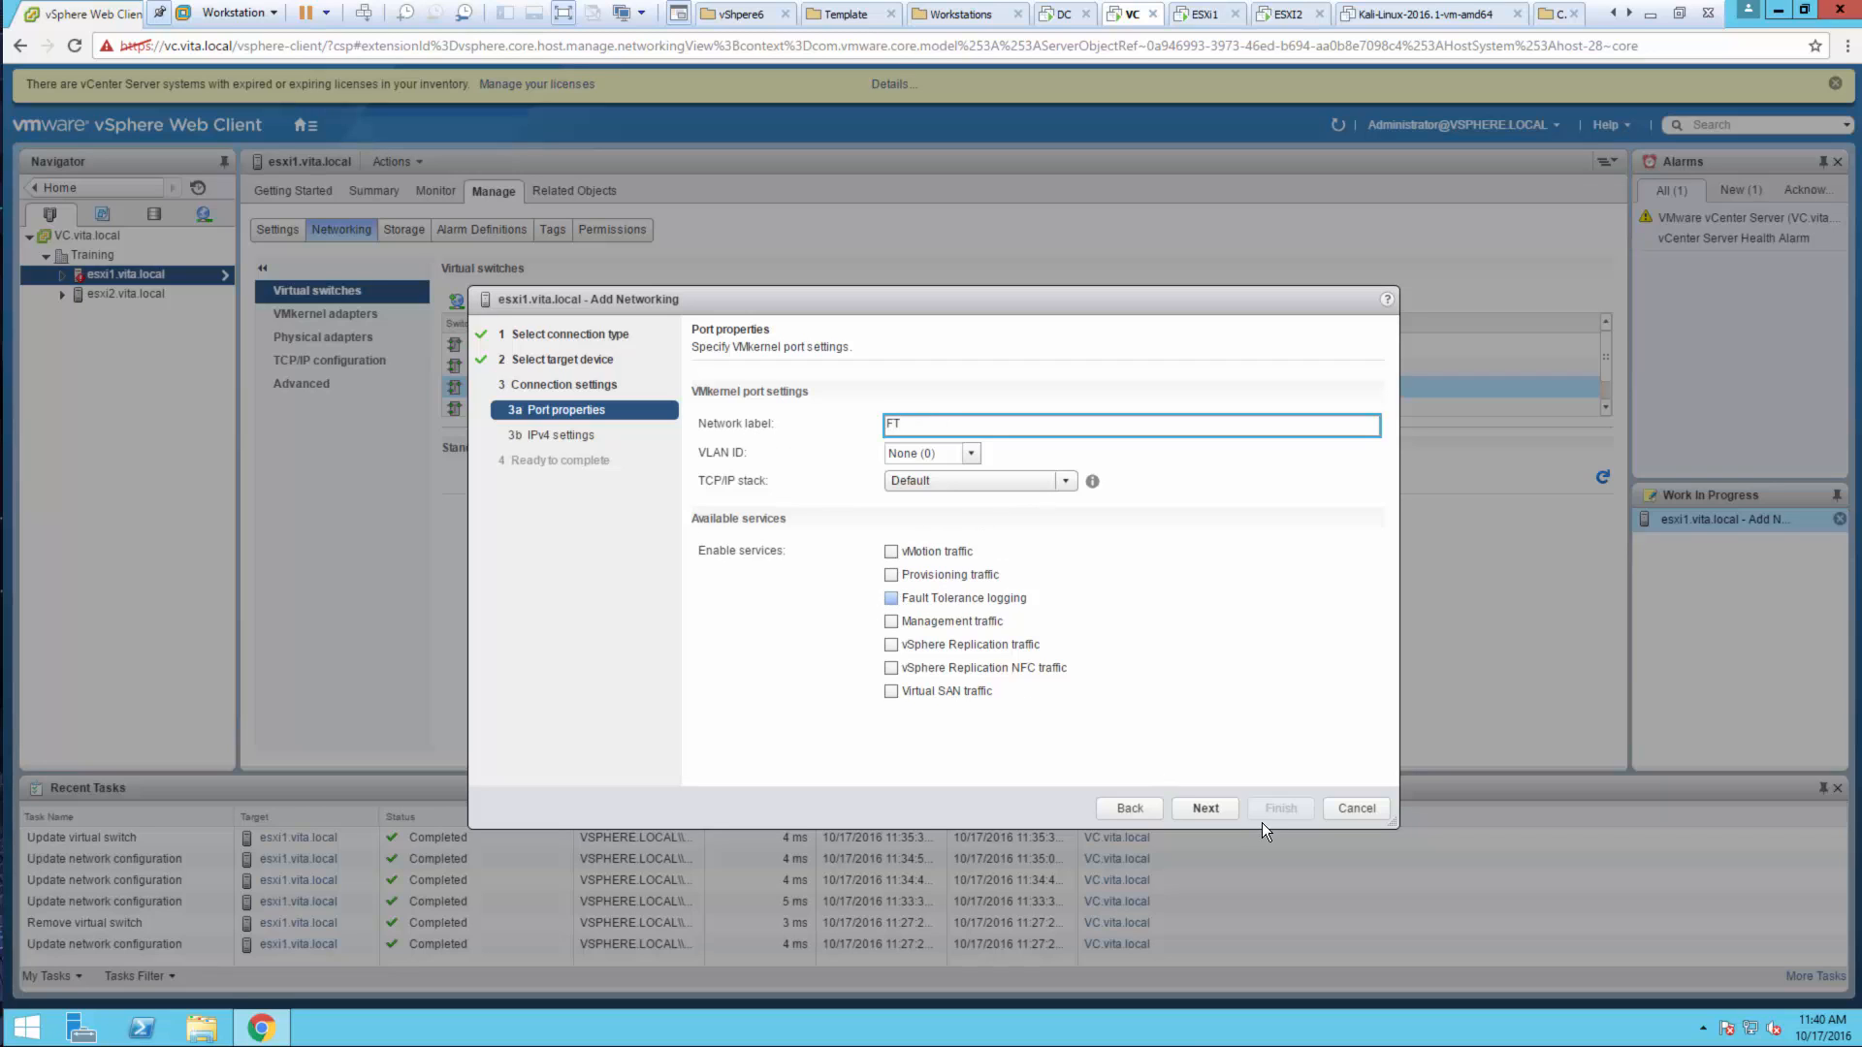
Give the FT port static IPv4 192.168.2.21, mask 255.255.255.0, and finish
{"action": "left_click", "coordinate": [1198, 815]}
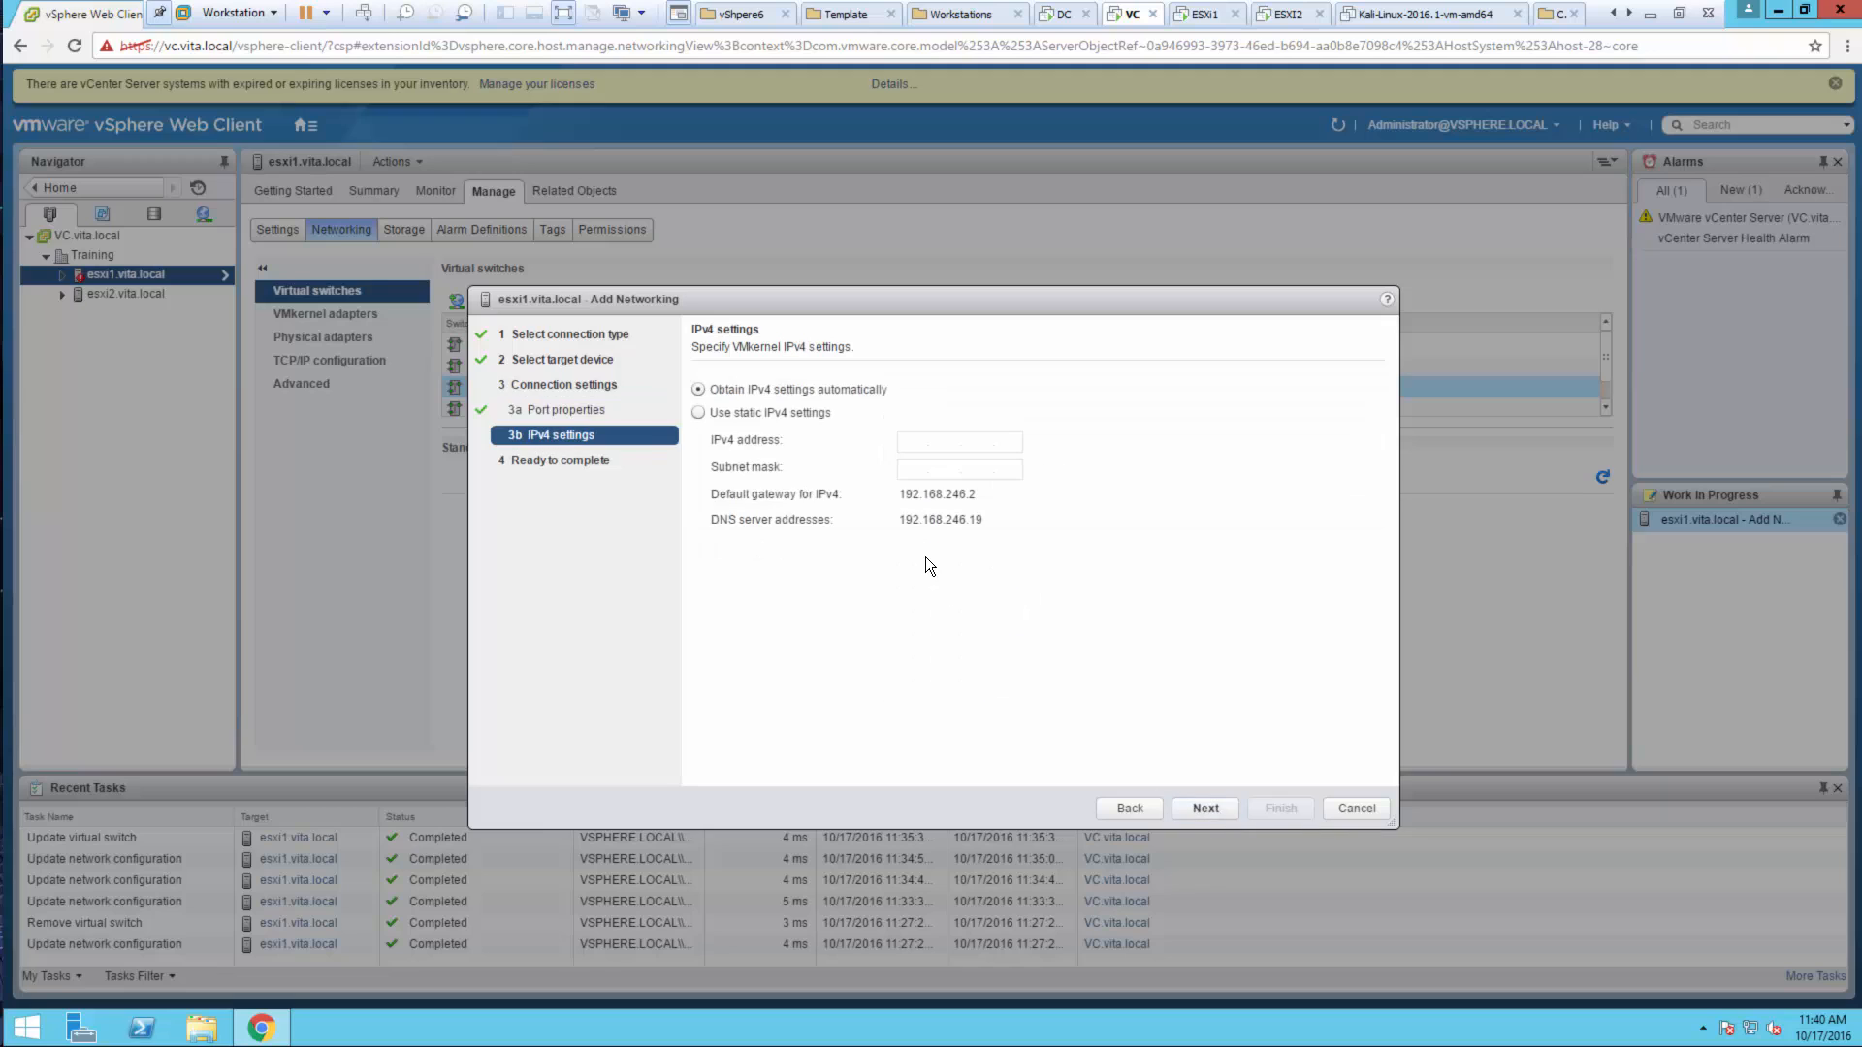
{"action": "left_click", "coordinate": [900, 446]}
{"action": "type", "text": "21"}
{"action": "key", "text": "Tab"}
{"action": "type", "text": "255.255.255."}
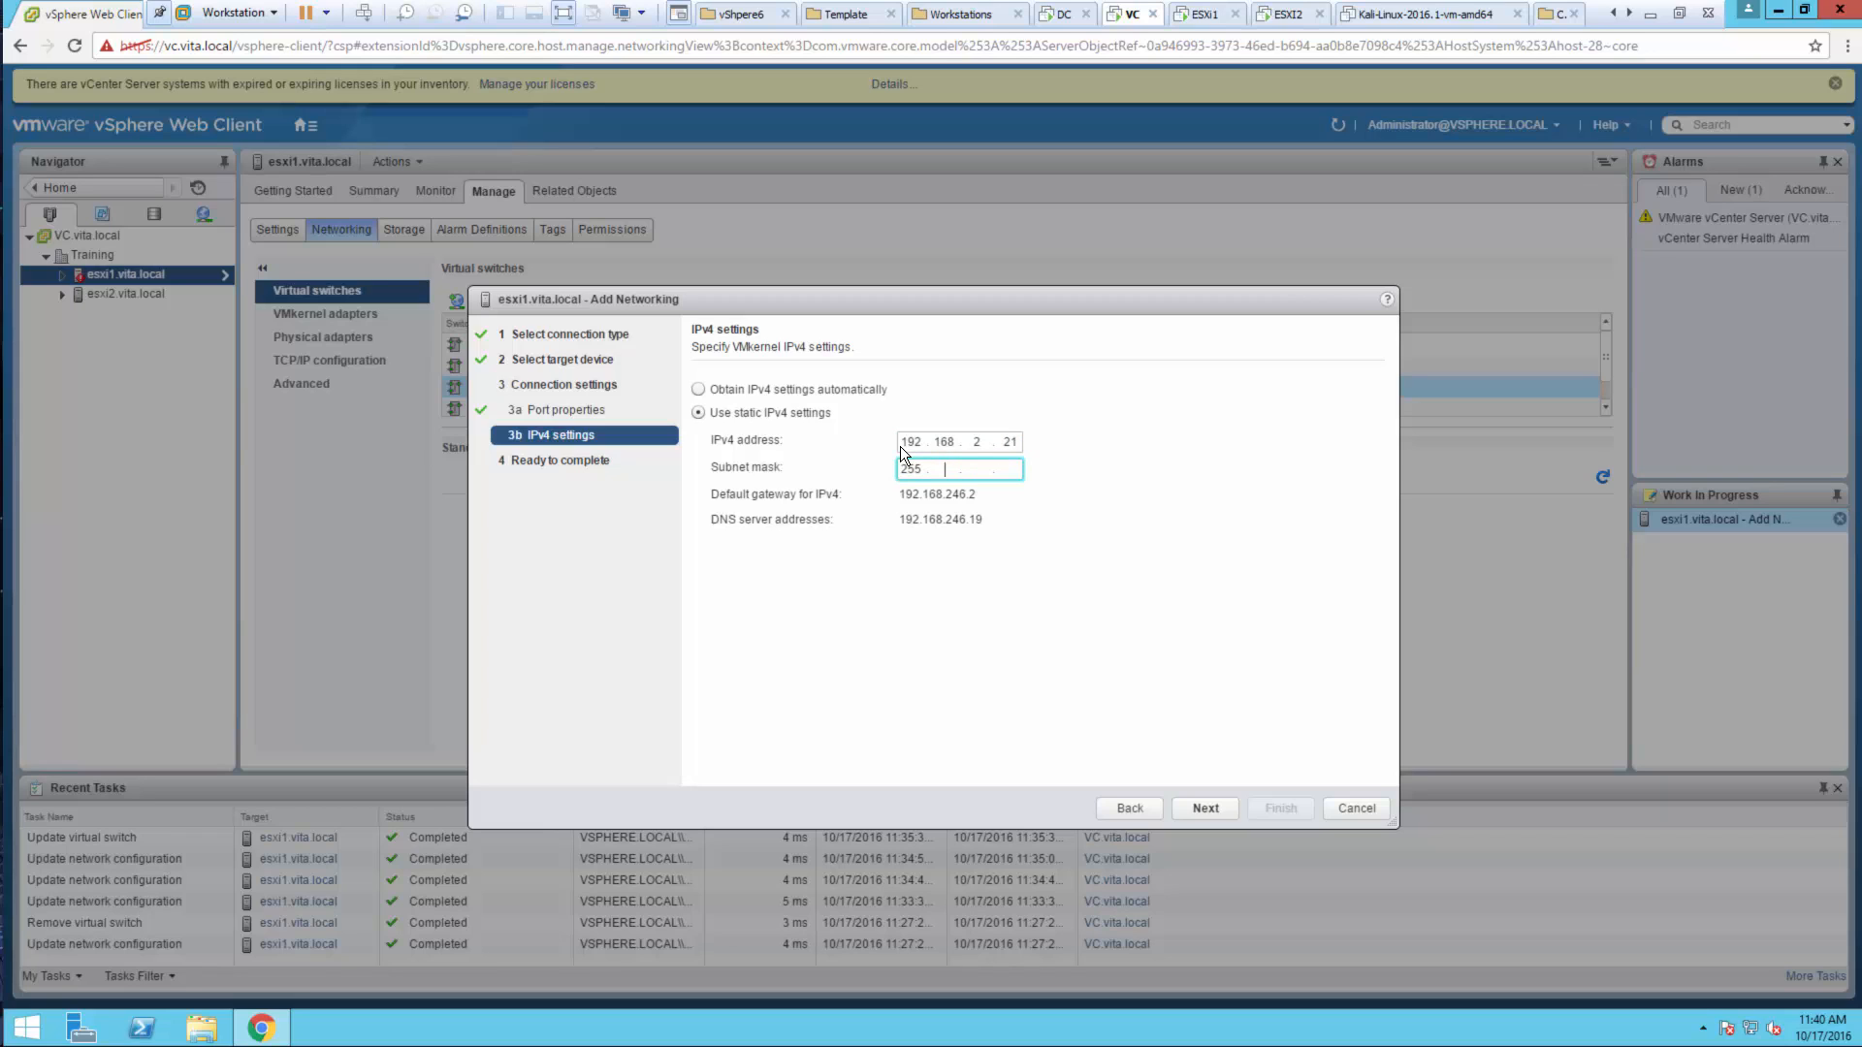
{"action": "left_click", "coordinate": [1212, 807]}
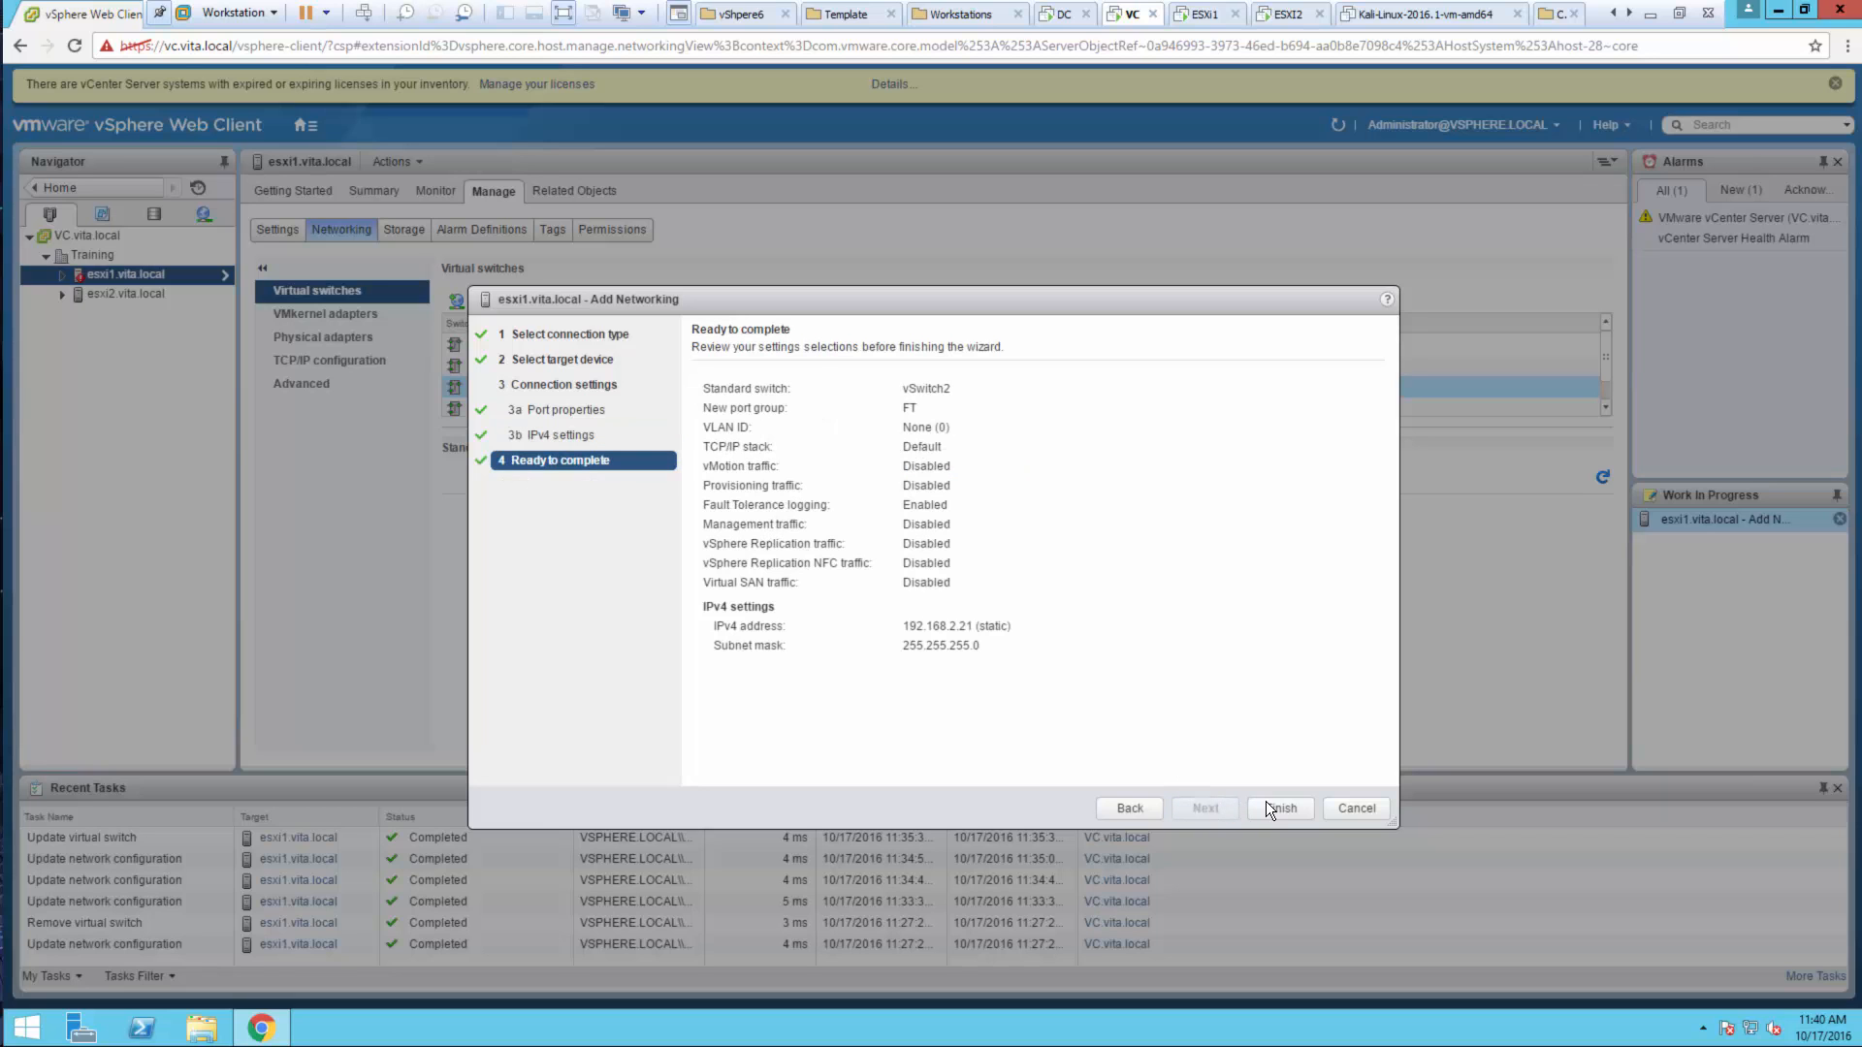
{"action": "left_click", "coordinate": [1265, 802]}
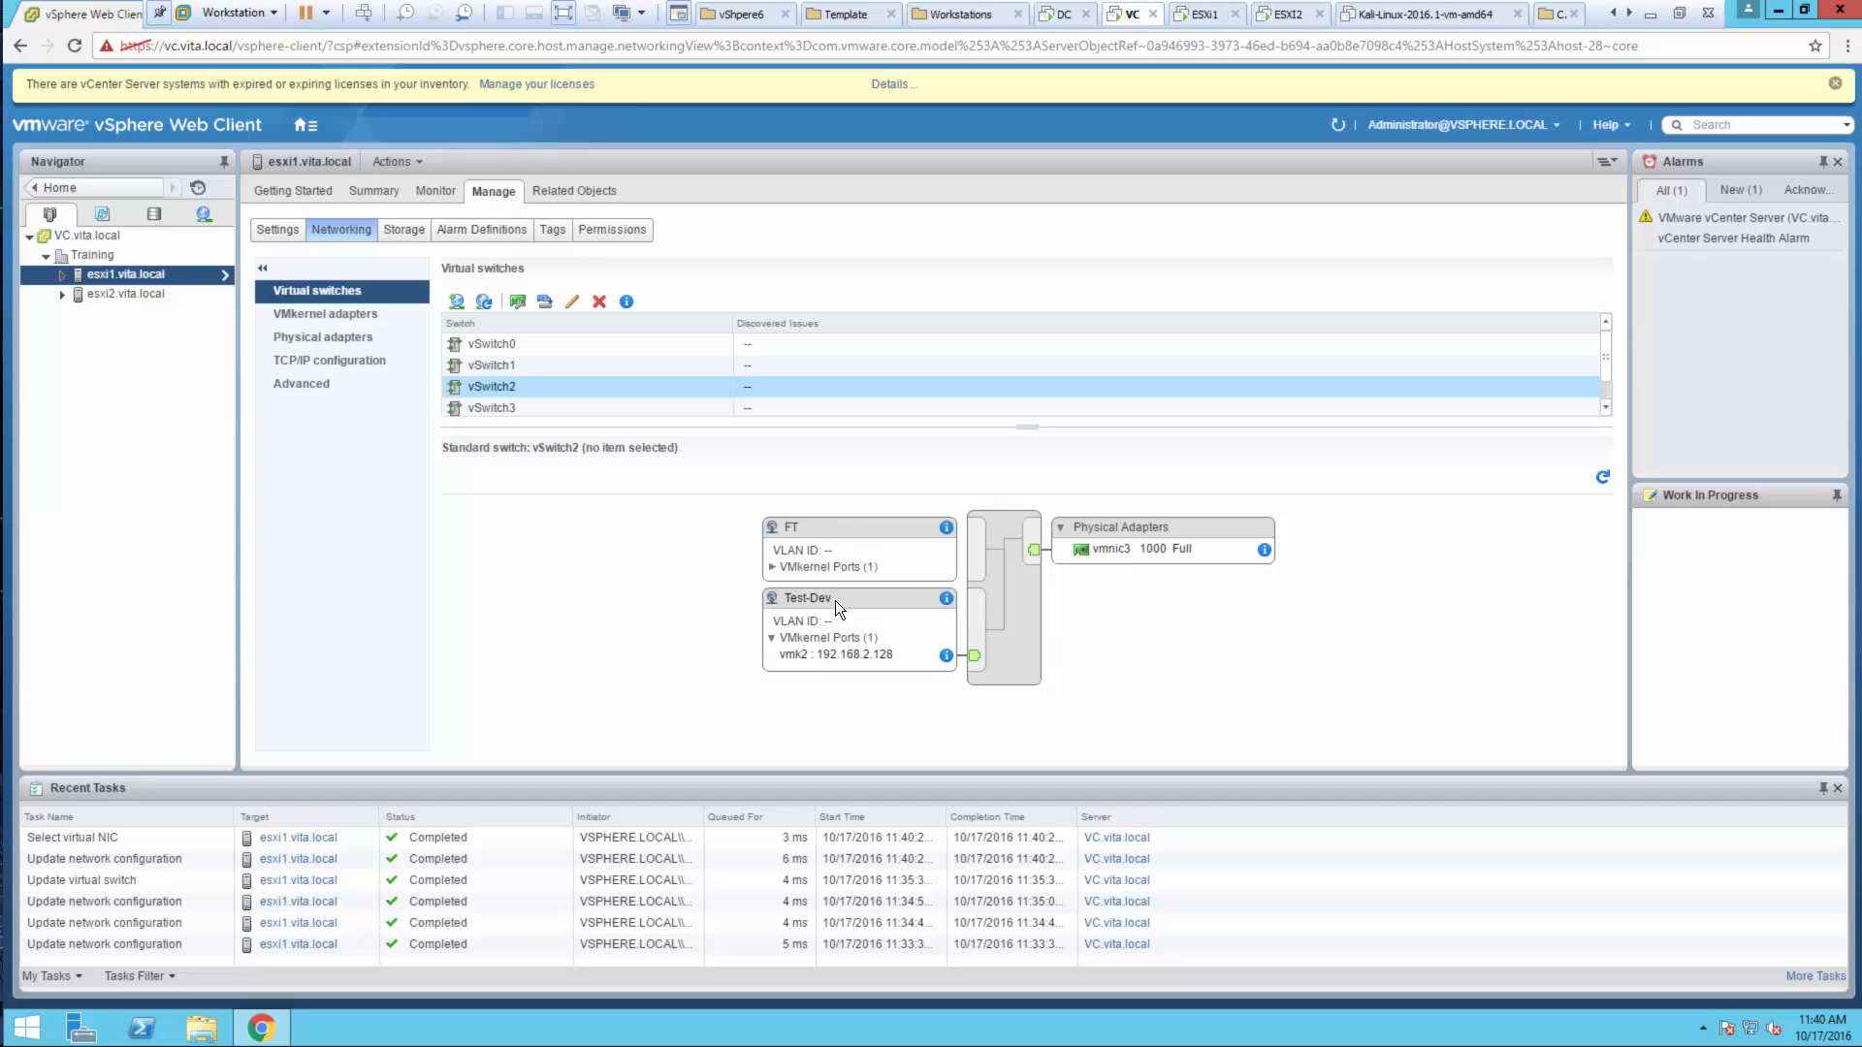
Expand the FT port group in the vSwitch2 diagram to show VMkernel port vmk5 at 192.168.2.21
{"action": "left_click", "coordinate": [772, 568]}
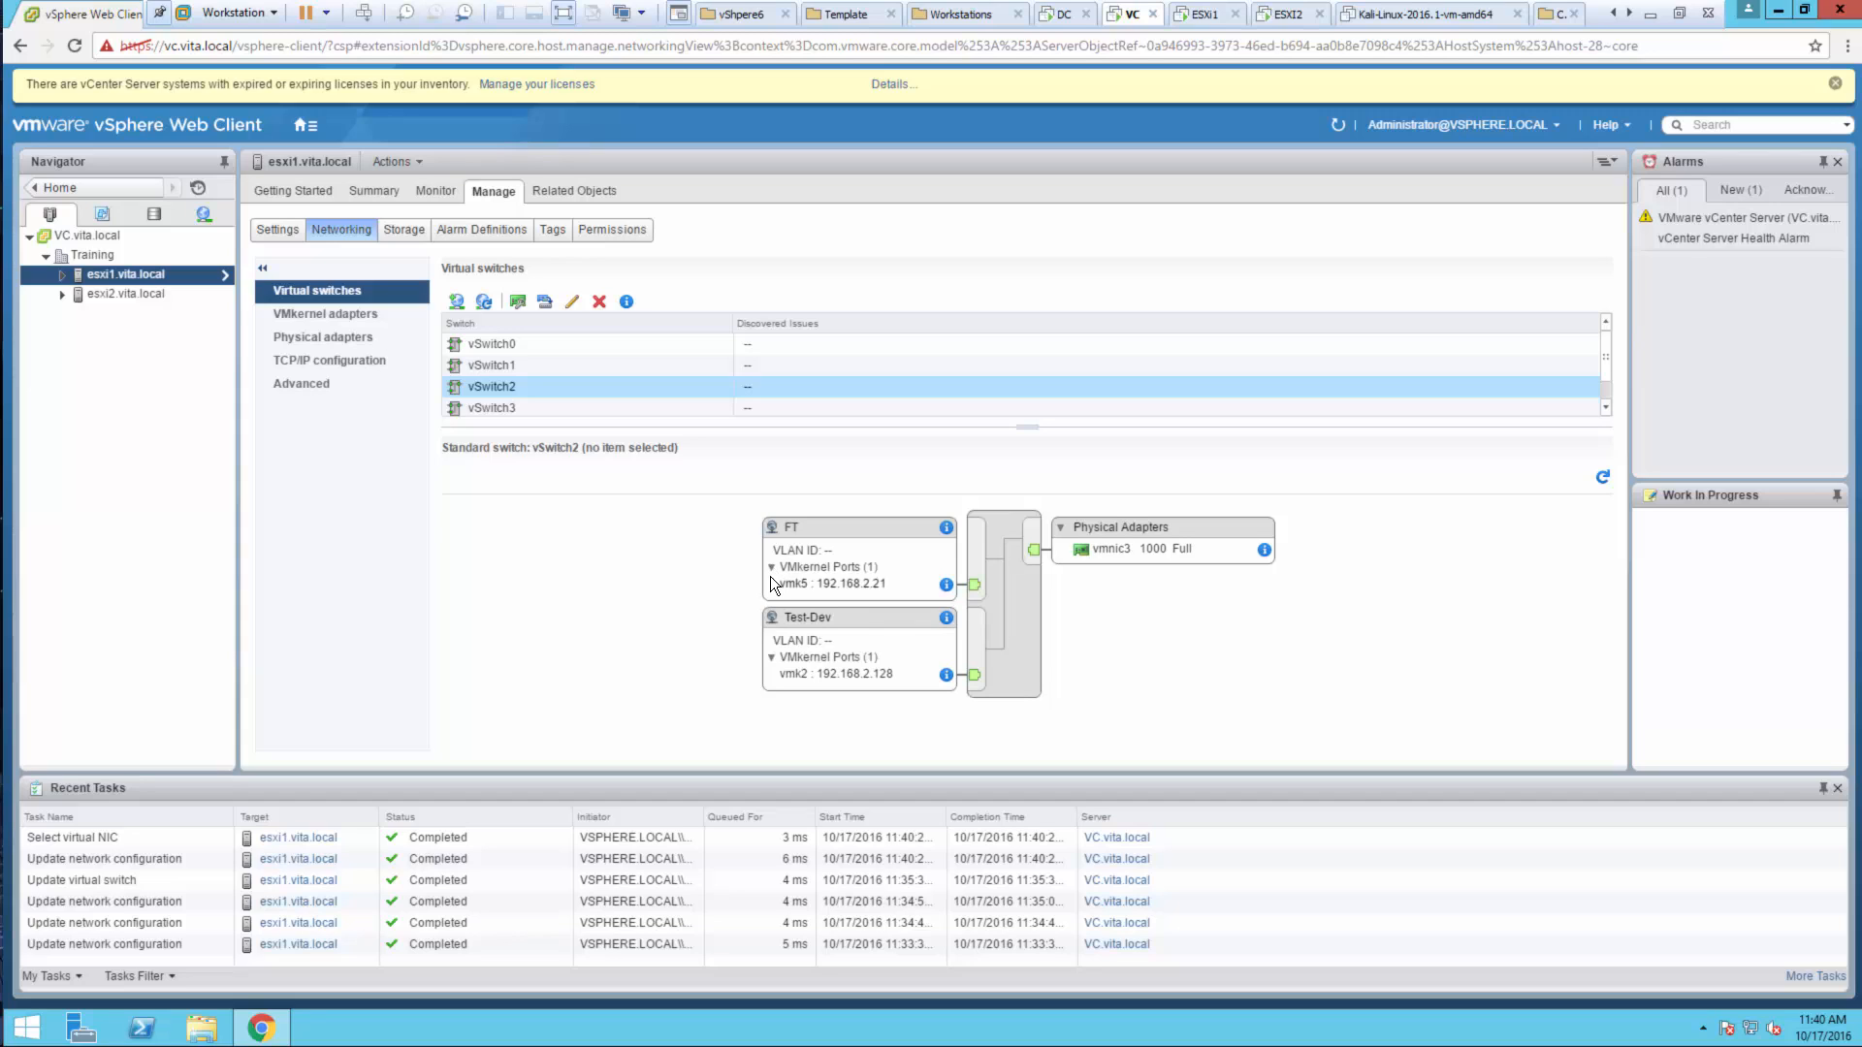